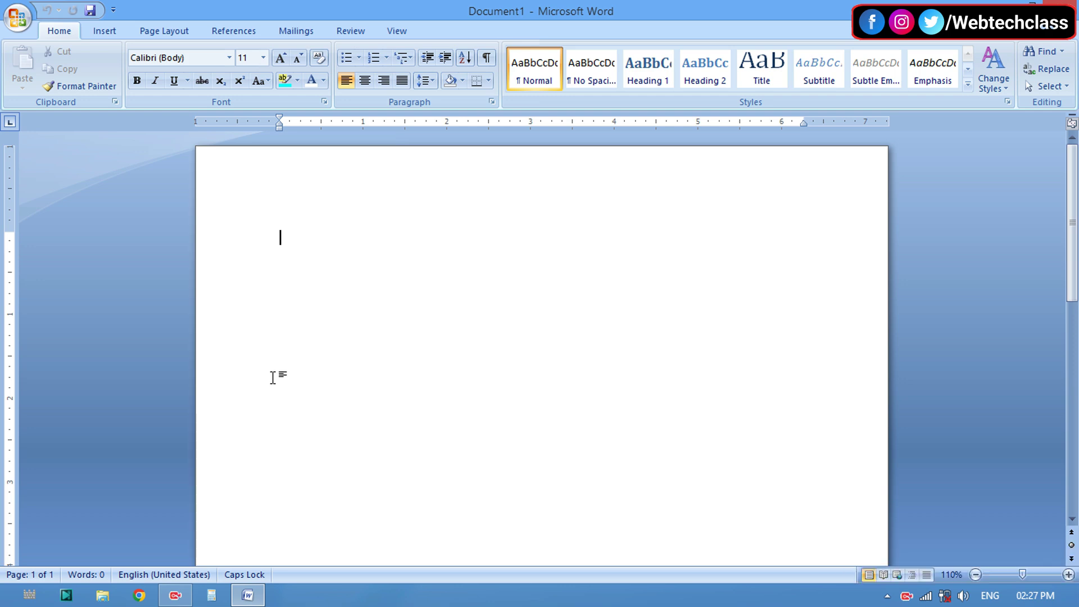
Step: Set the top, left, bottom and right page margins to 0 in Page Setup
click(156, 33)
click(123, 84)
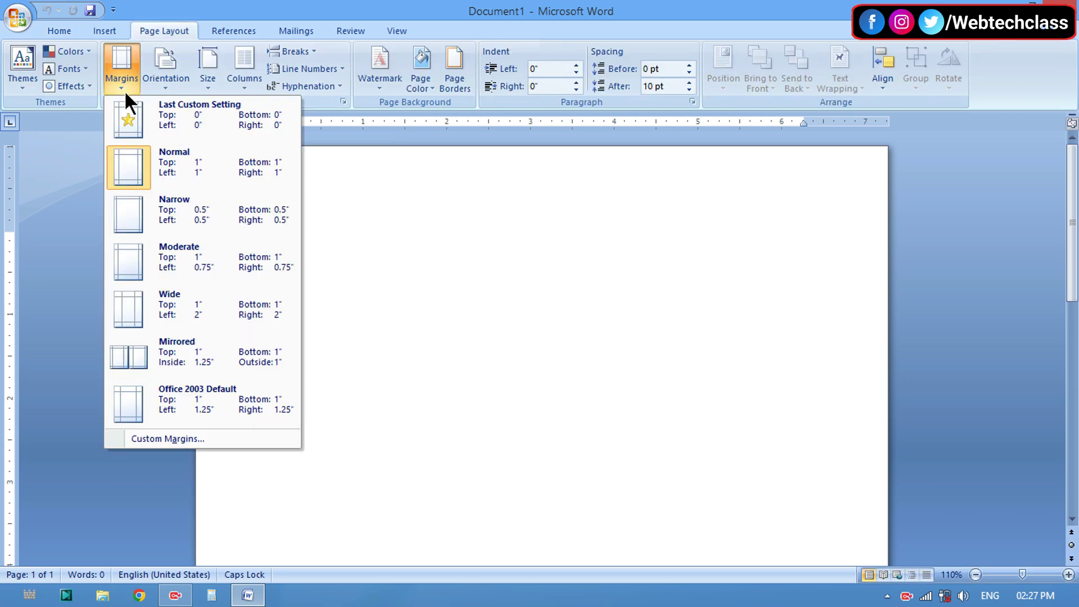
click(204, 436)
text(0)
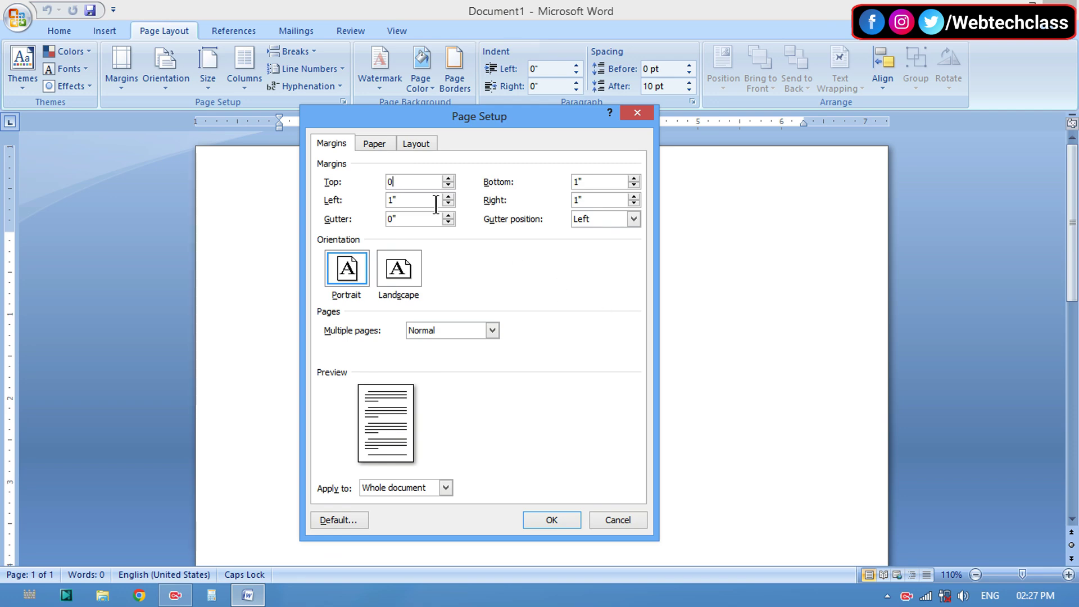
double_click(436, 200)
text(0)
double_click(591, 181)
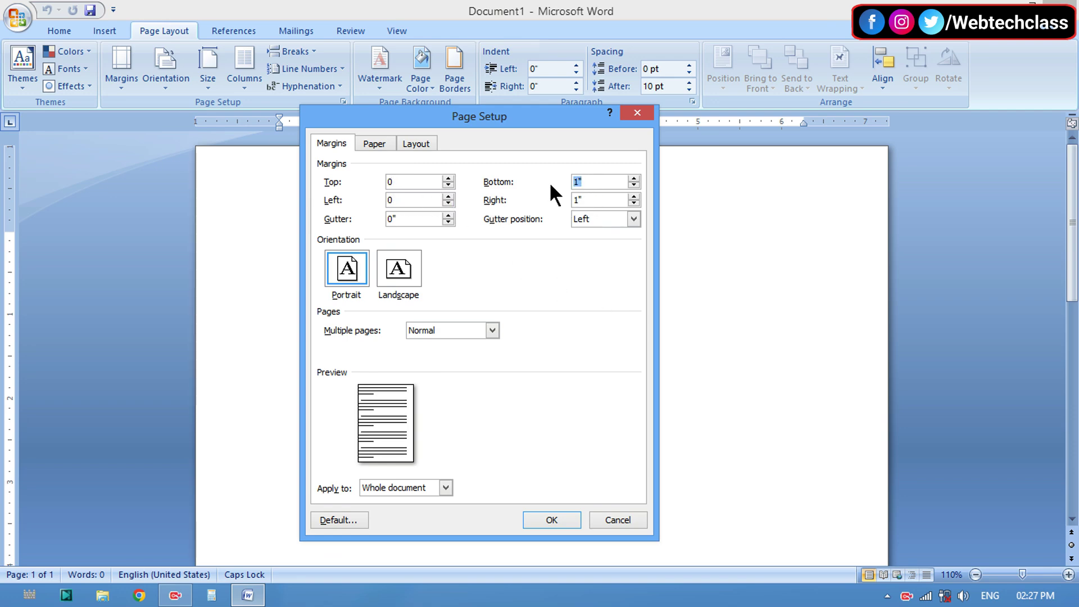
text(0)
double_click(605, 199)
text(0)
click(375, 144)
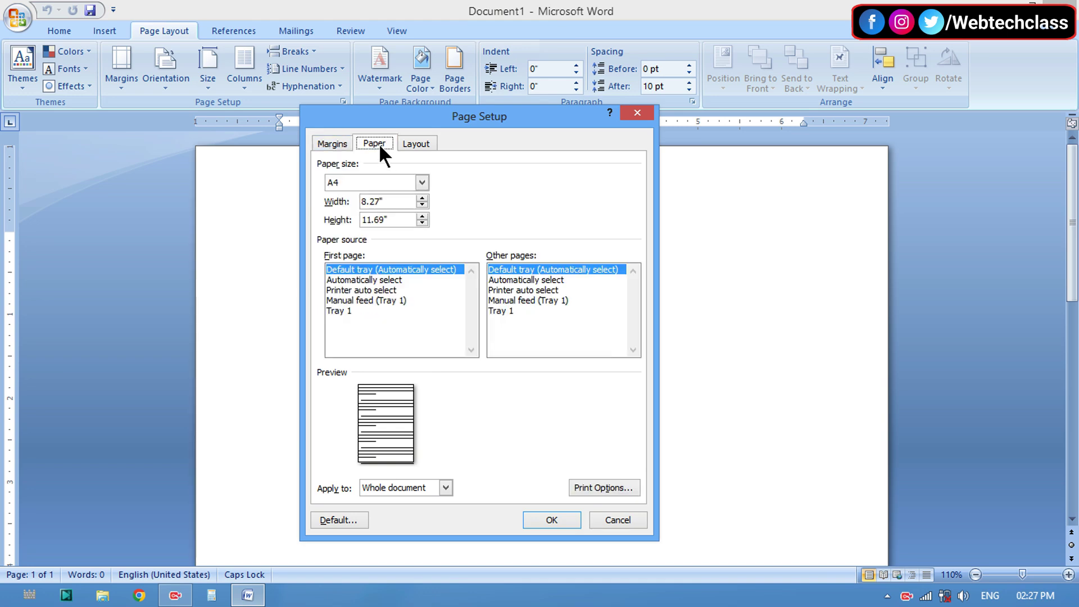
Step: Set a custom 3.5 × 2 inch paper size, keeping the zero margins despite the warning
click(422, 182)
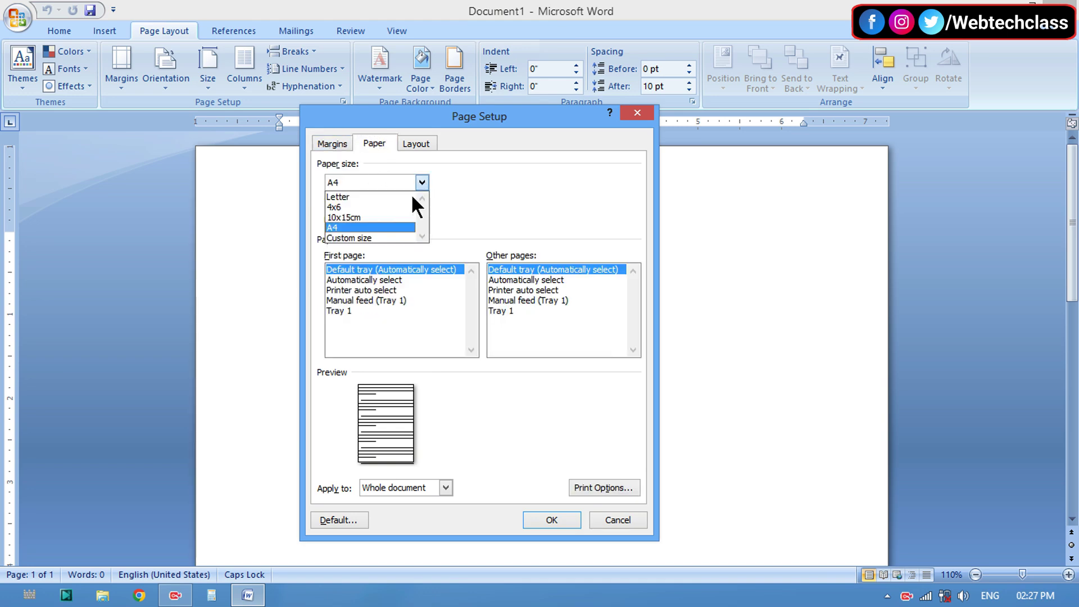
click(391, 235)
click(364, 201)
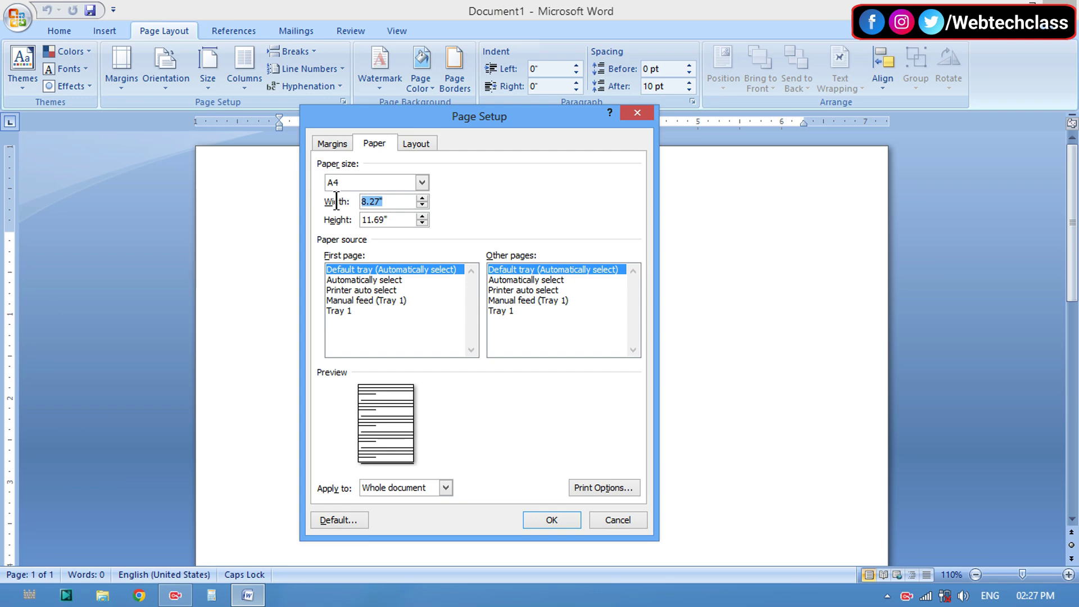
key(BackSpace)
key(Tab)
text(2)
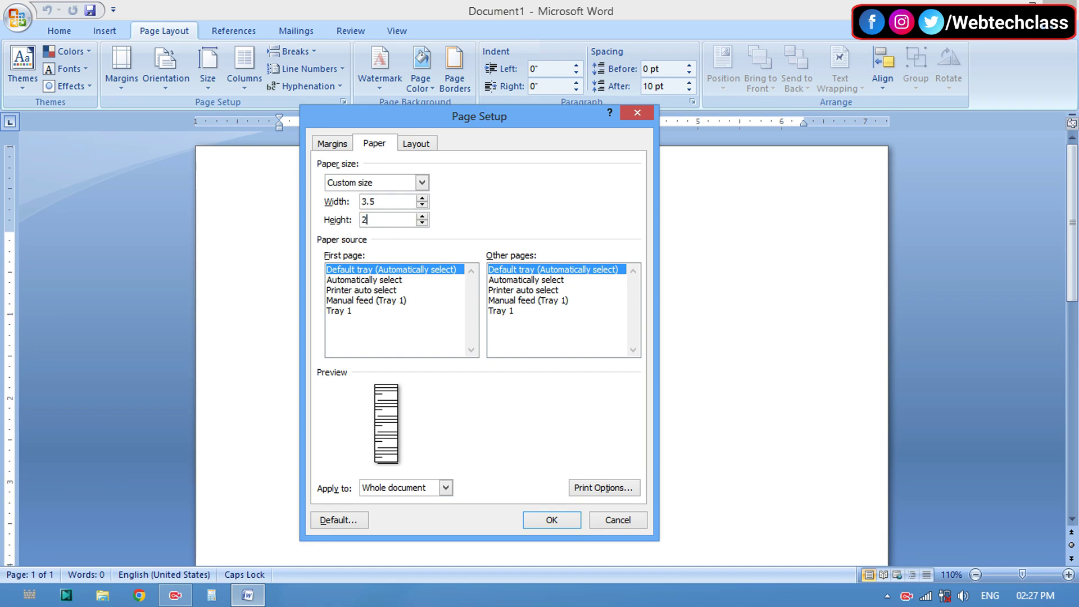
text(.)
key(BackSpace)
key(BackSpace)
click(556, 519)
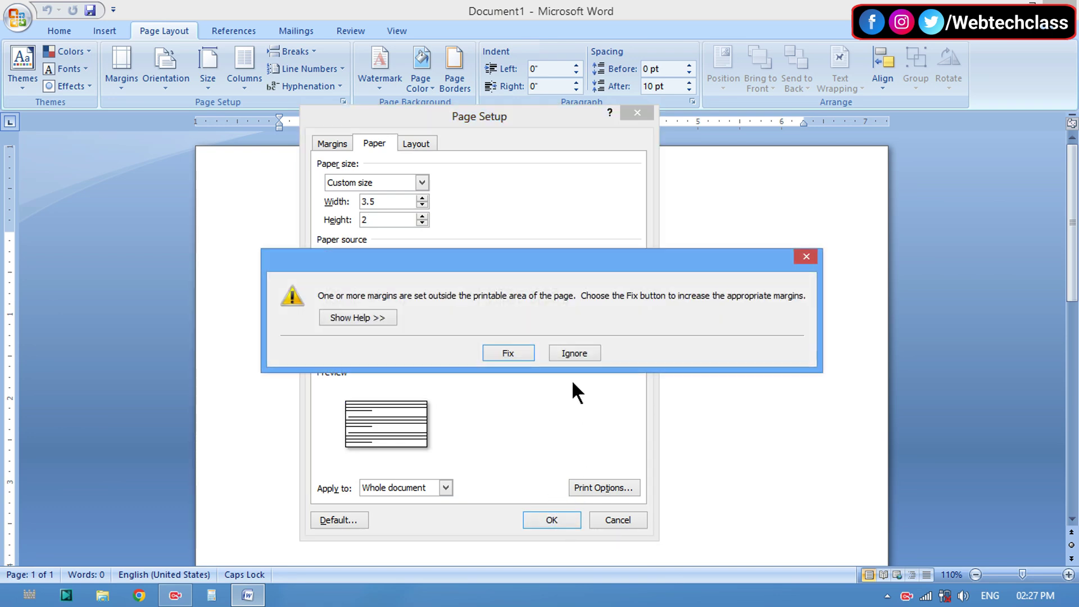
click(579, 353)
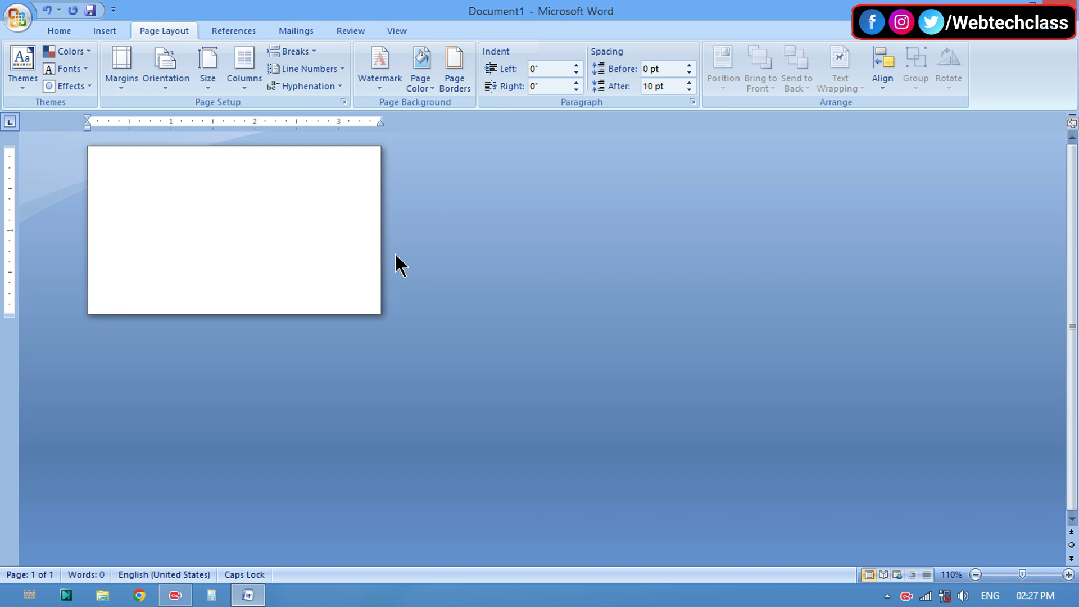
Step: Zoom in so the small card page fills the view
click(1068, 575)
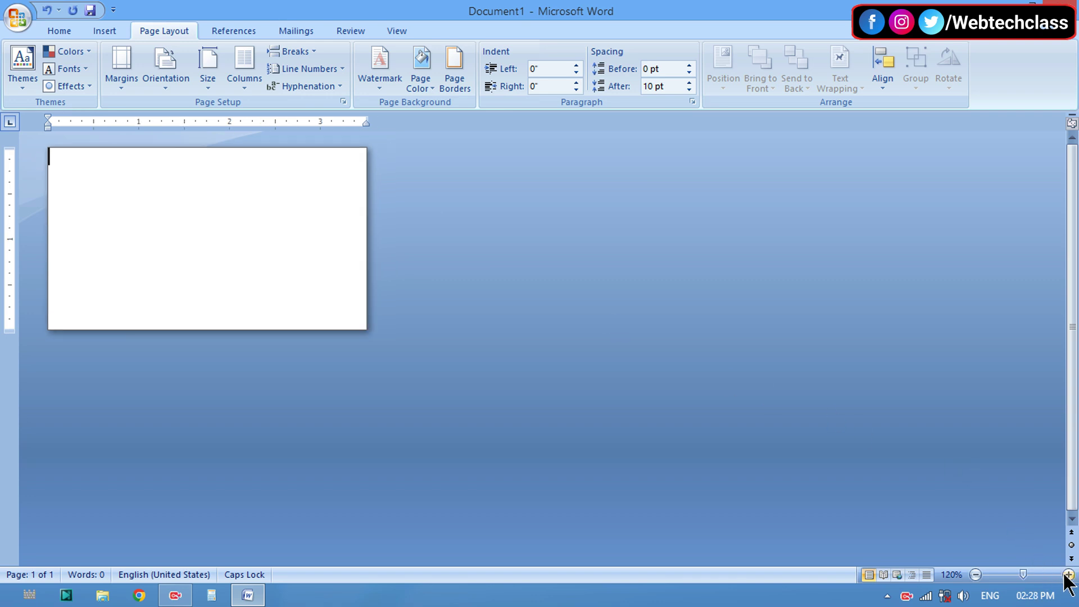
click(1068, 574)
click(1067, 574)
click(1068, 574)
click(1067, 574)
click(1068, 574)
click(1068, 574)
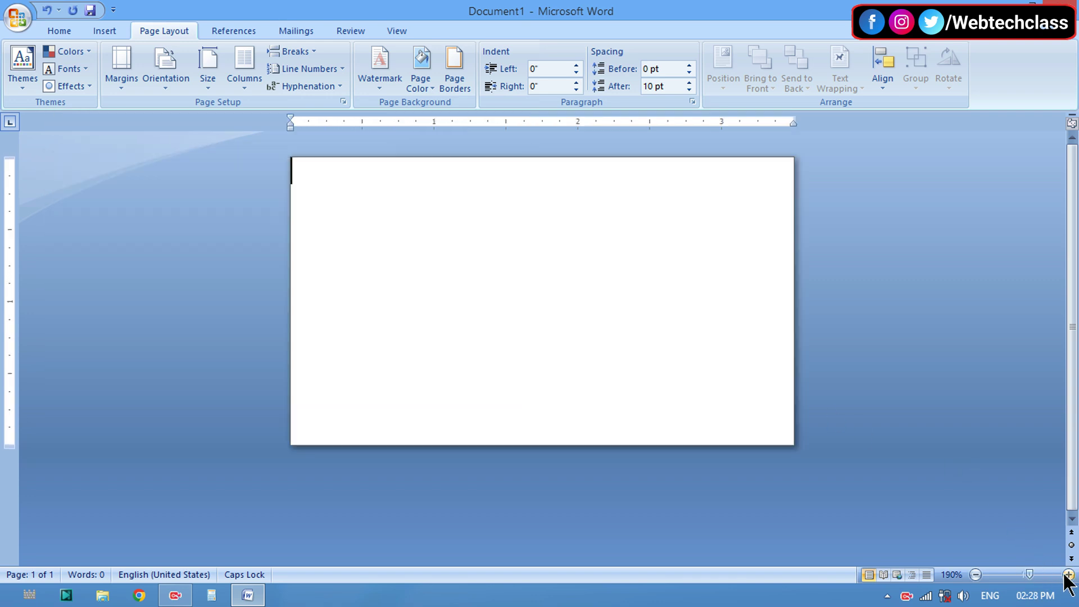
click(1067, 574)
click(1067, 574)
click(1068, 574)
click(1068, 575)
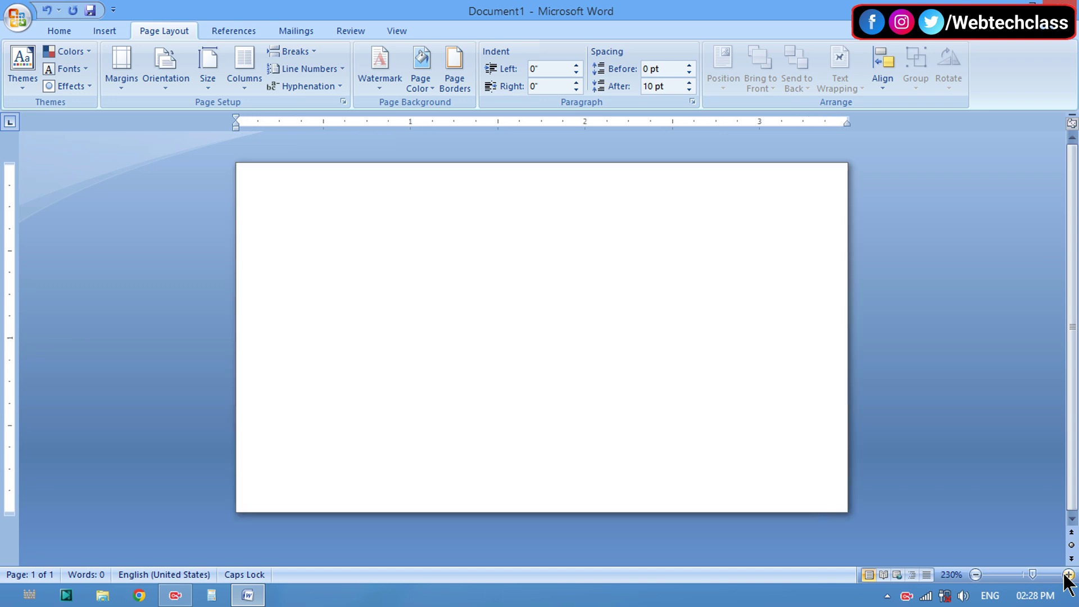
click(975, 574)
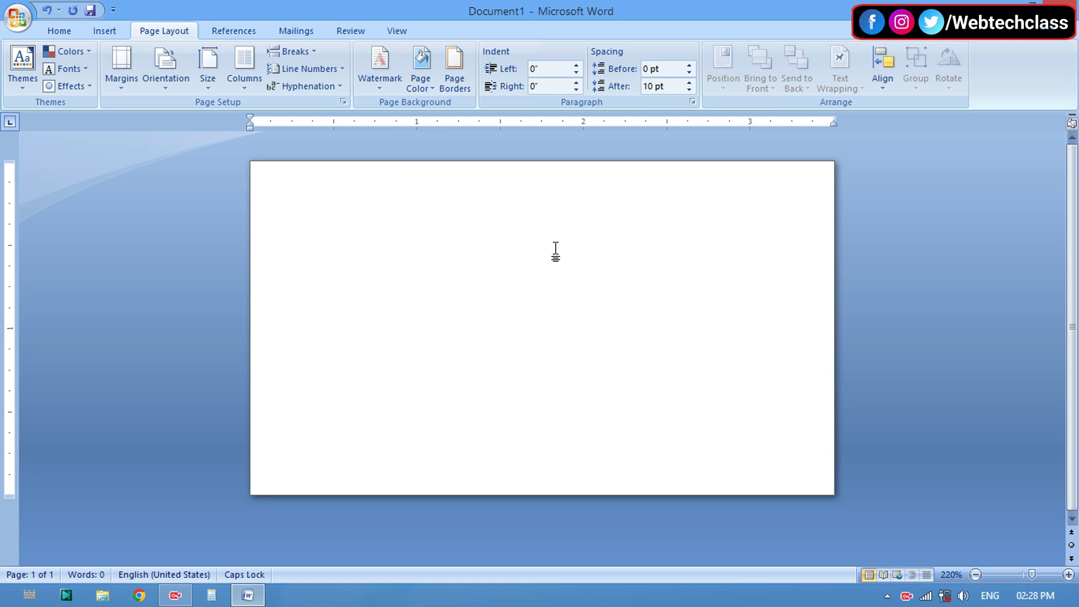
Step: Draw a rectangle across the card top, stretched to full page width and about 0.56 inch tall
click(113, 31)
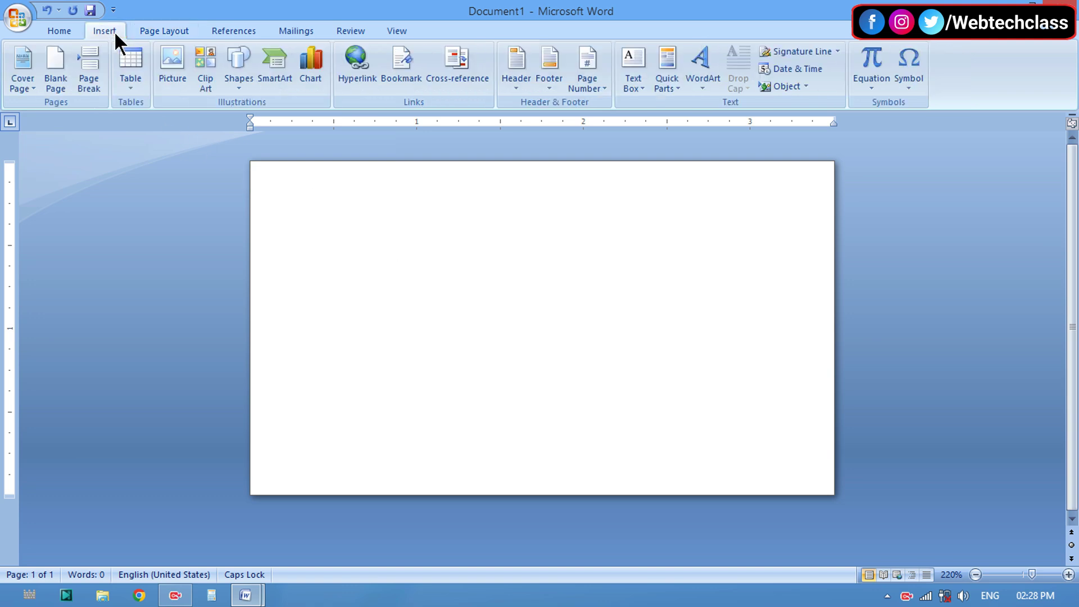
click(238, 87)
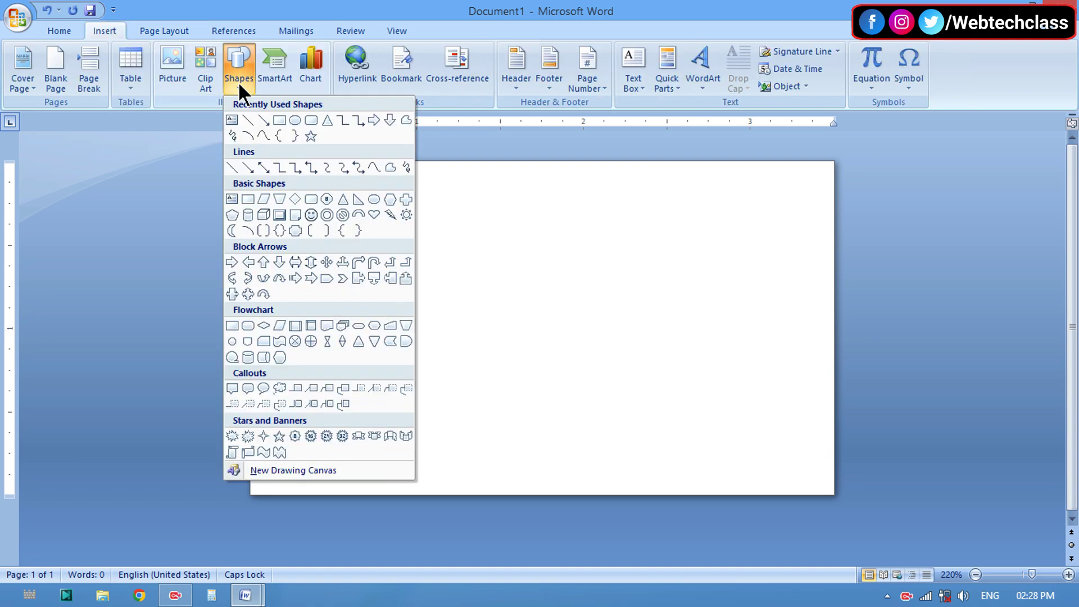
click(247, 199)
mouse_move(251, 163)
mouse_down()
mouse_move(749, 260)
mouse_move(835, 247)
mouse_up()
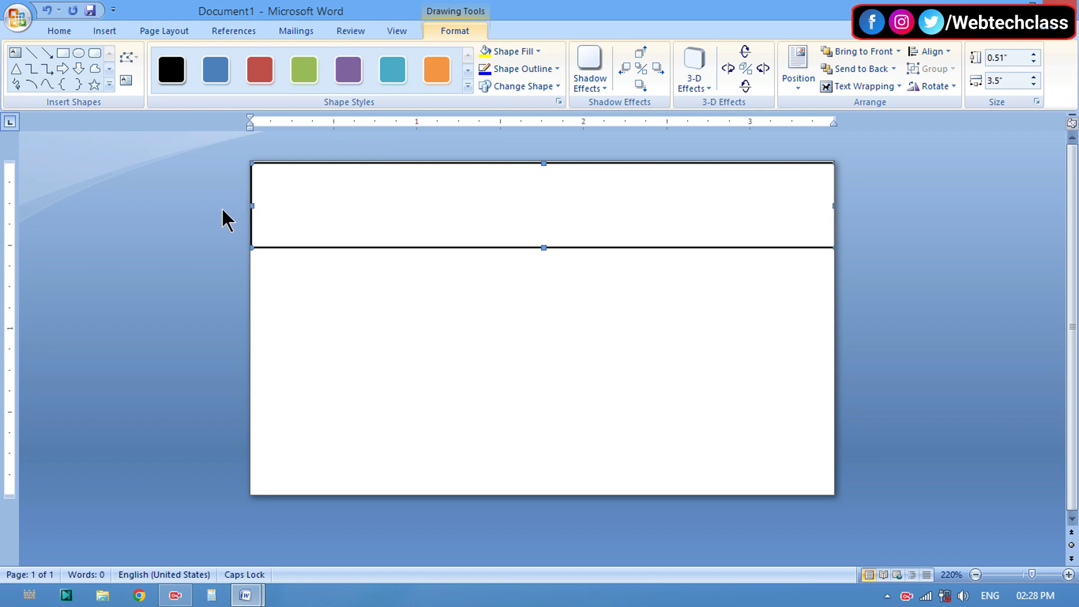
drag(248, 206, 238, 207)
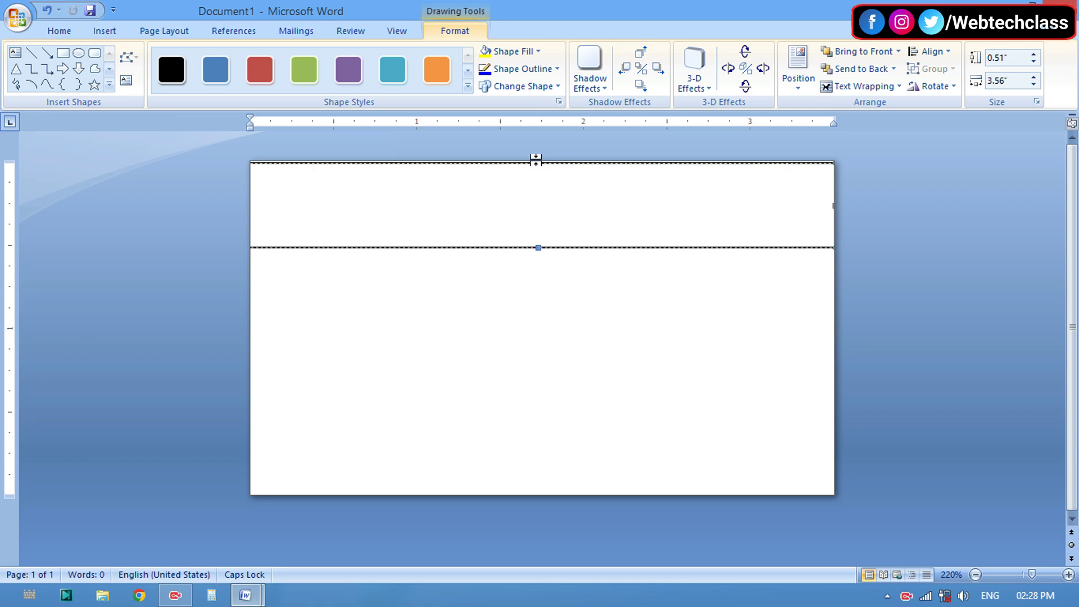
drag(533, 150, 534, 151)
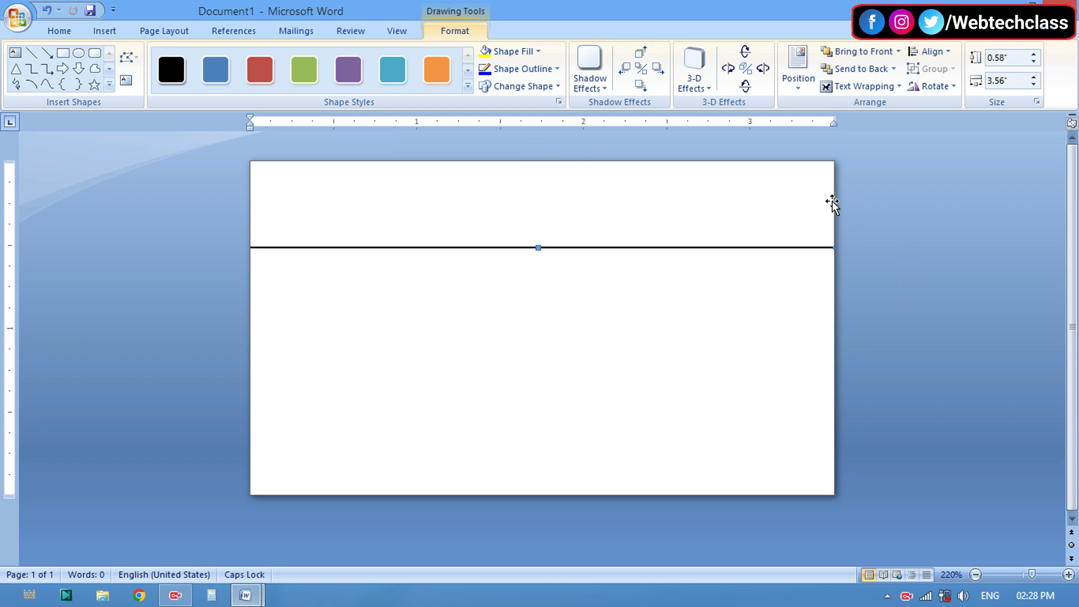
drag(838, 199, 842, 199)
drag(540, 247, 537, 243)
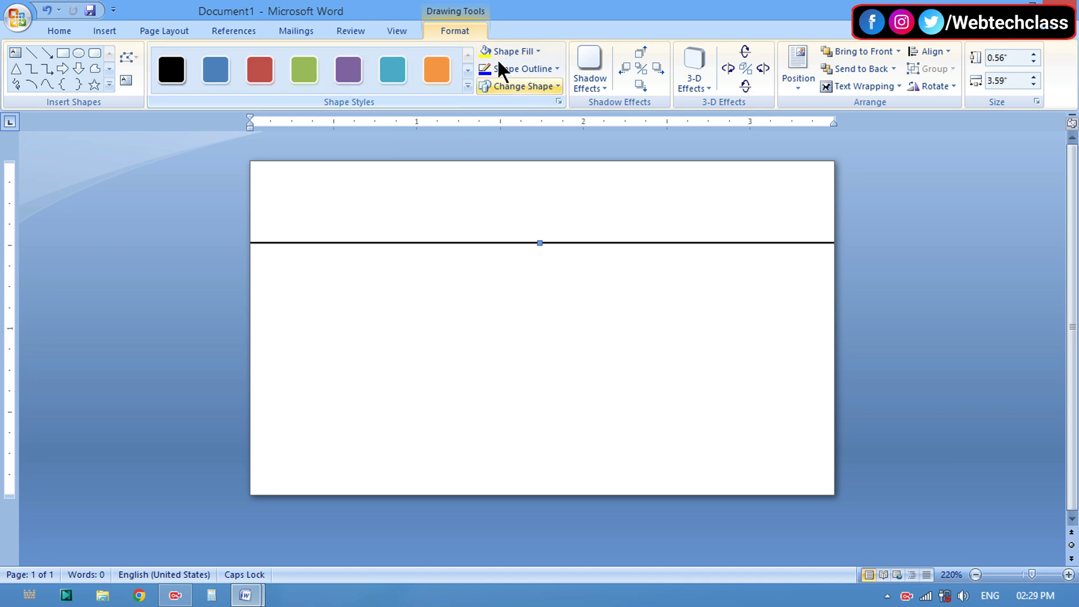
Step: Fill the header band green with a linear gradient and give it a yellow outline
click(538, 50)
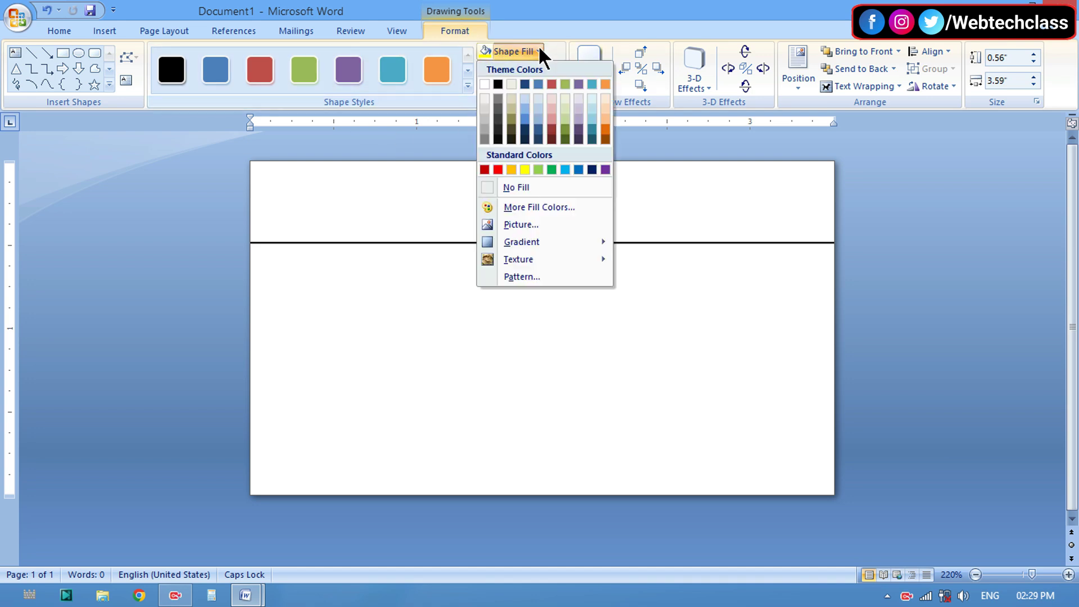
click(550, 169)
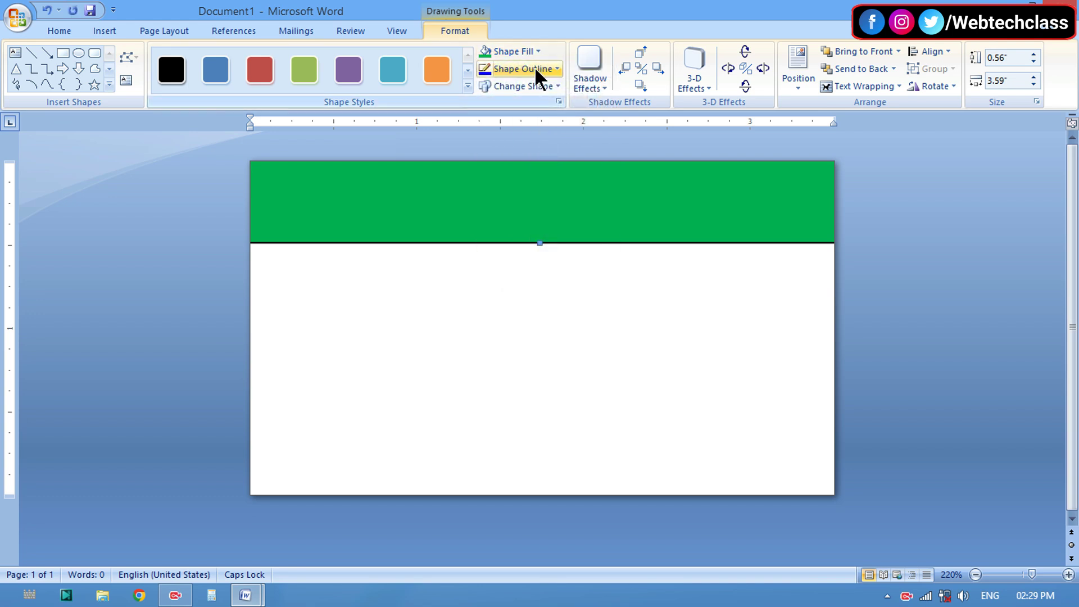
click(522, 69)
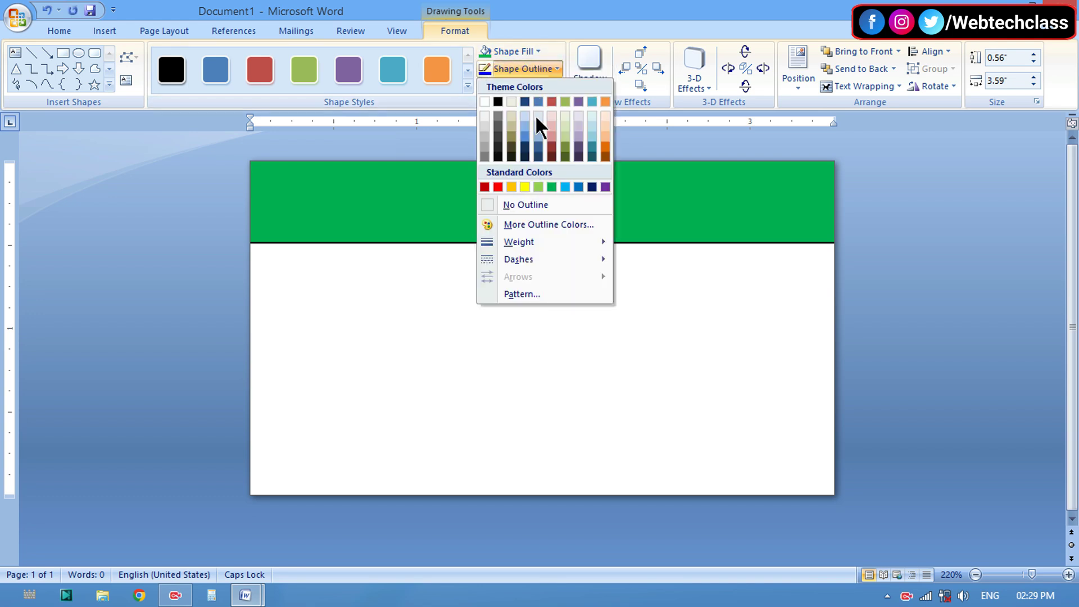
click(525, 187)
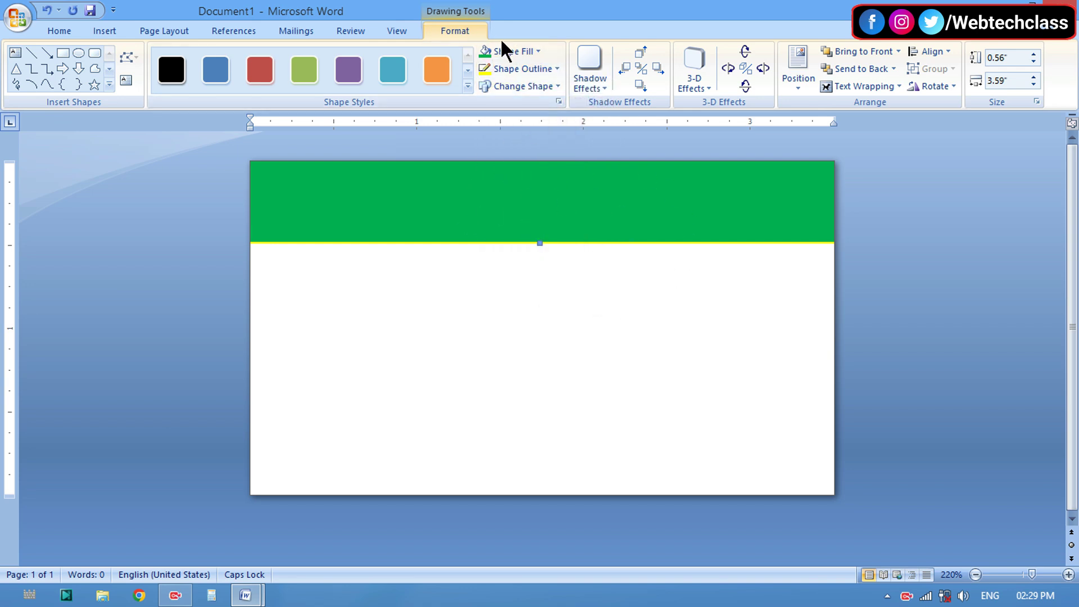
click(513, 48)
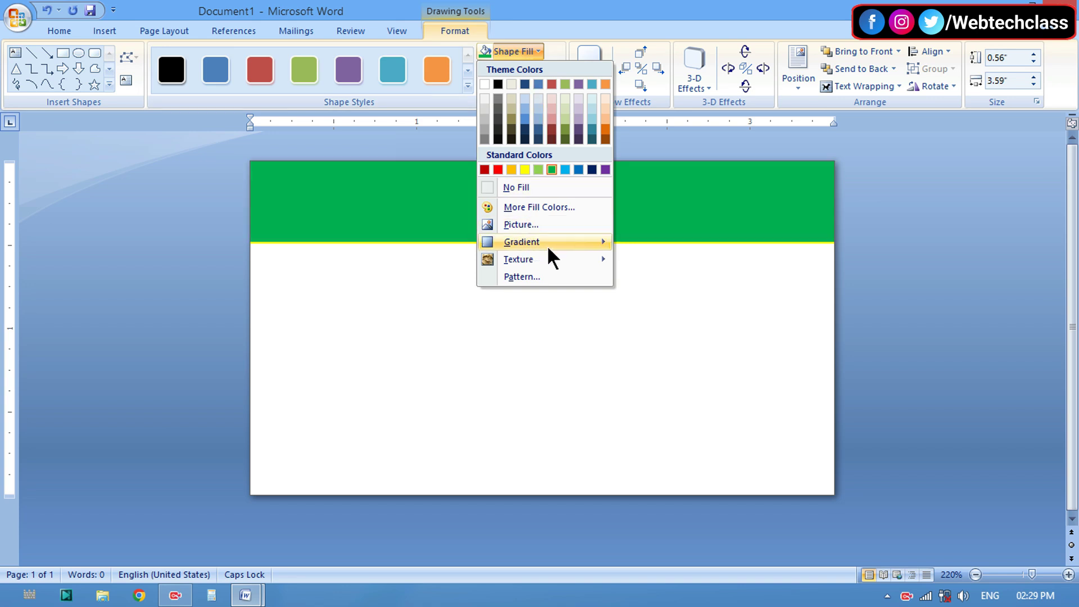
mouse_move(522, 242)
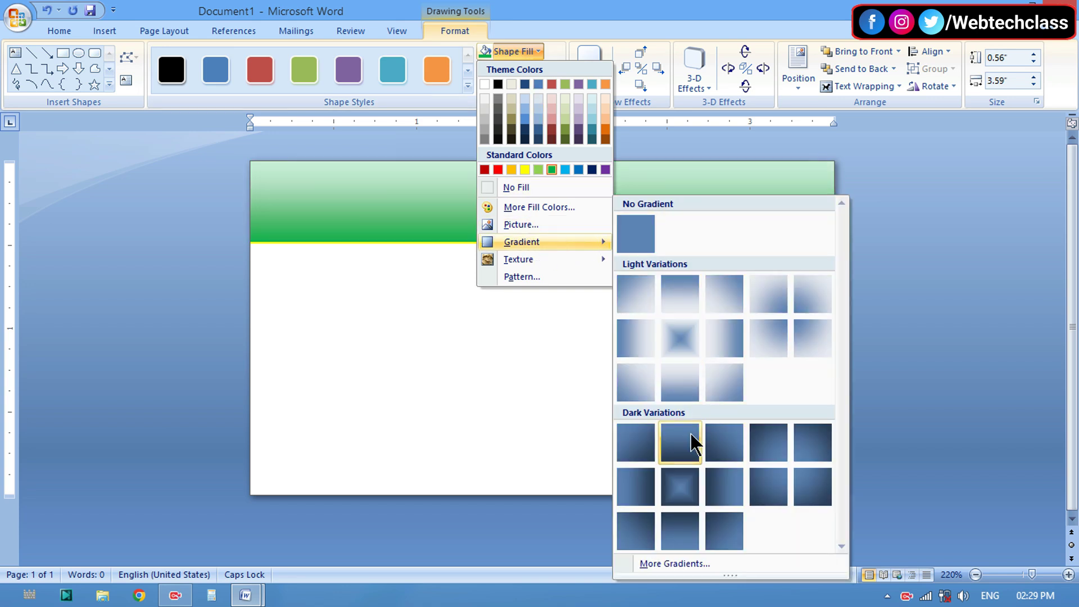
click(650, 494)
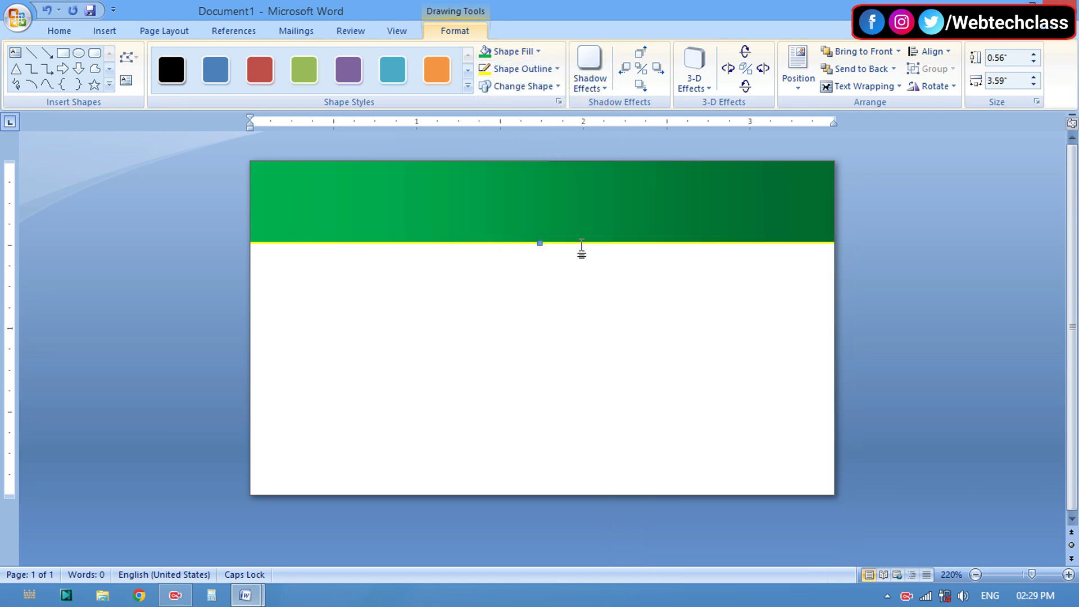
click(568, 374)
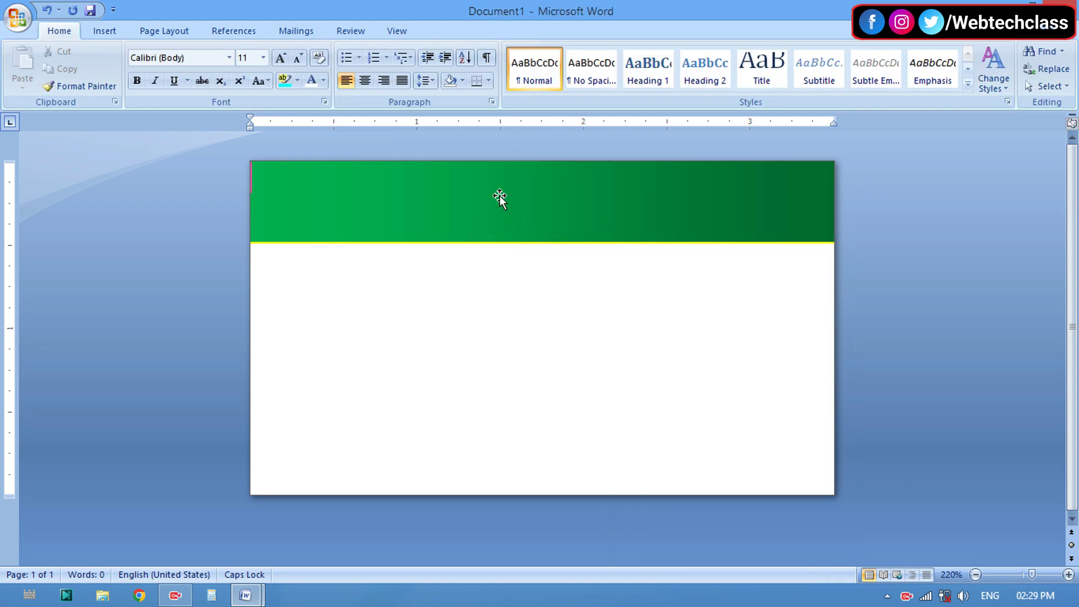
Step: Add centred, white-coloured text inside the green header shape
right_click(444, 190)
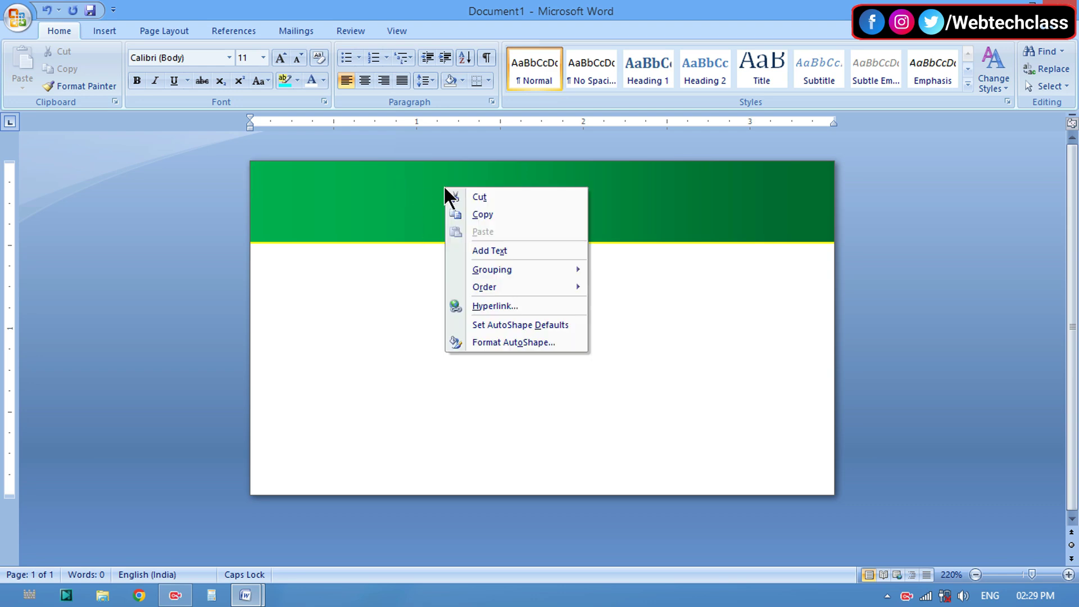
click(479, 250)
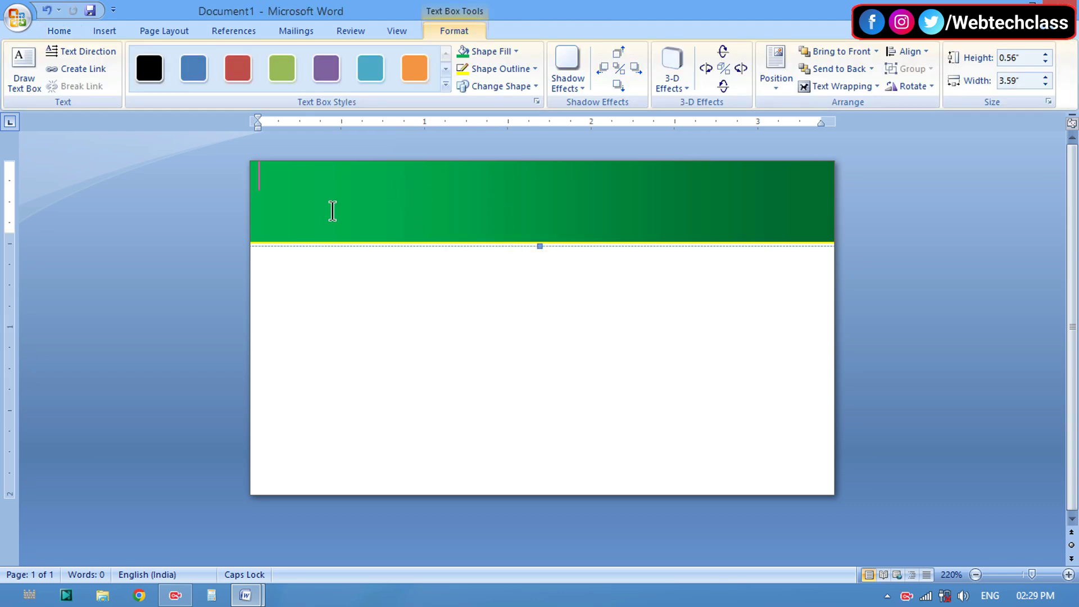
click(65, 27)
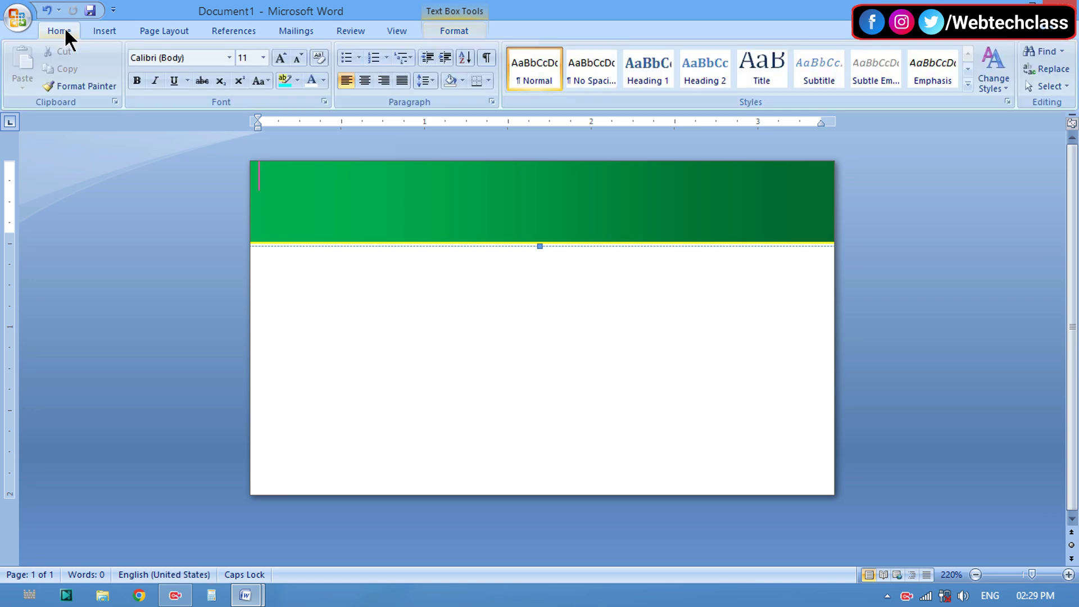
click(364, 81)
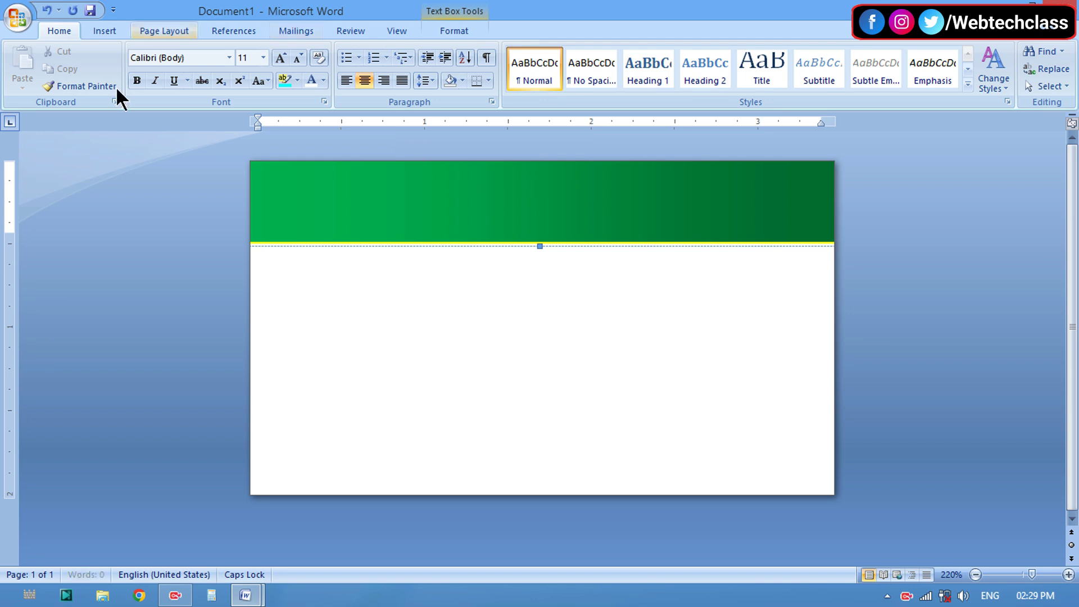
click(323, 81)
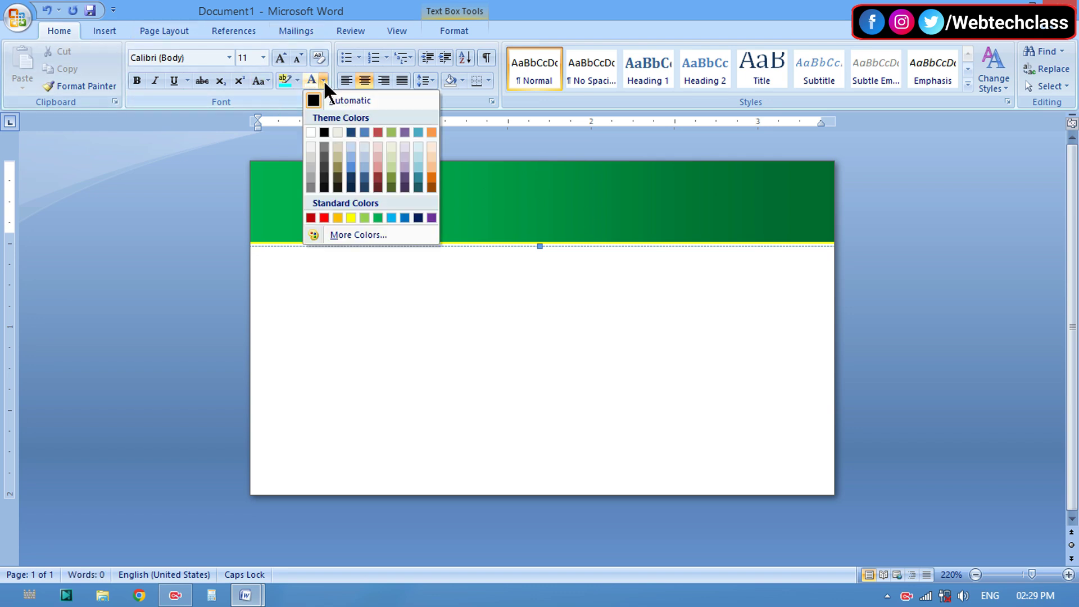
click(310, 128)
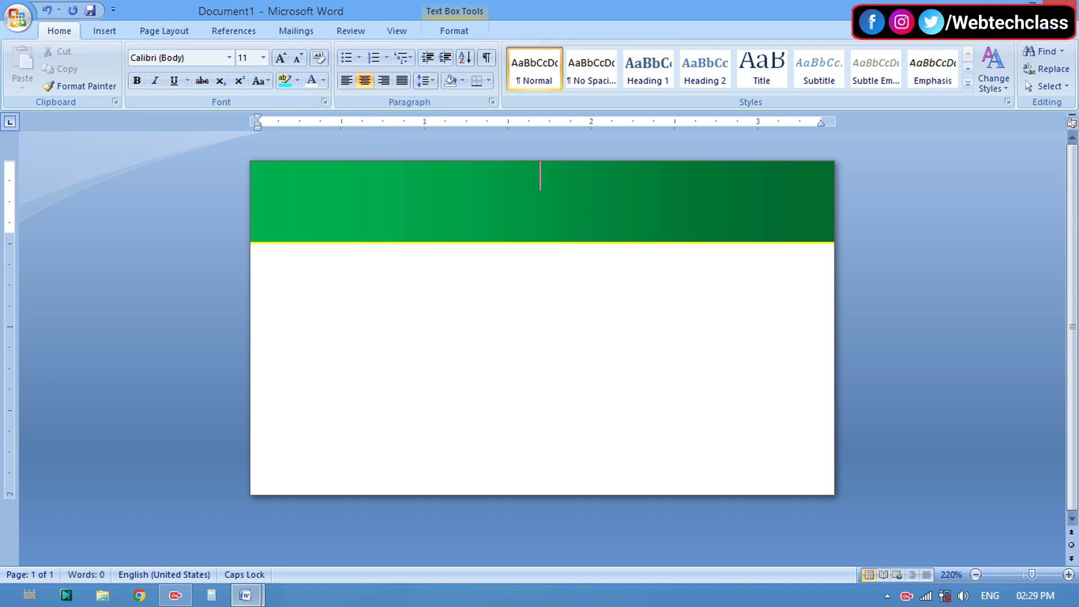
Step: Type 'Shree Public School' and start a second line below it
text(S)
key(Caps_Lock)
text(hree)
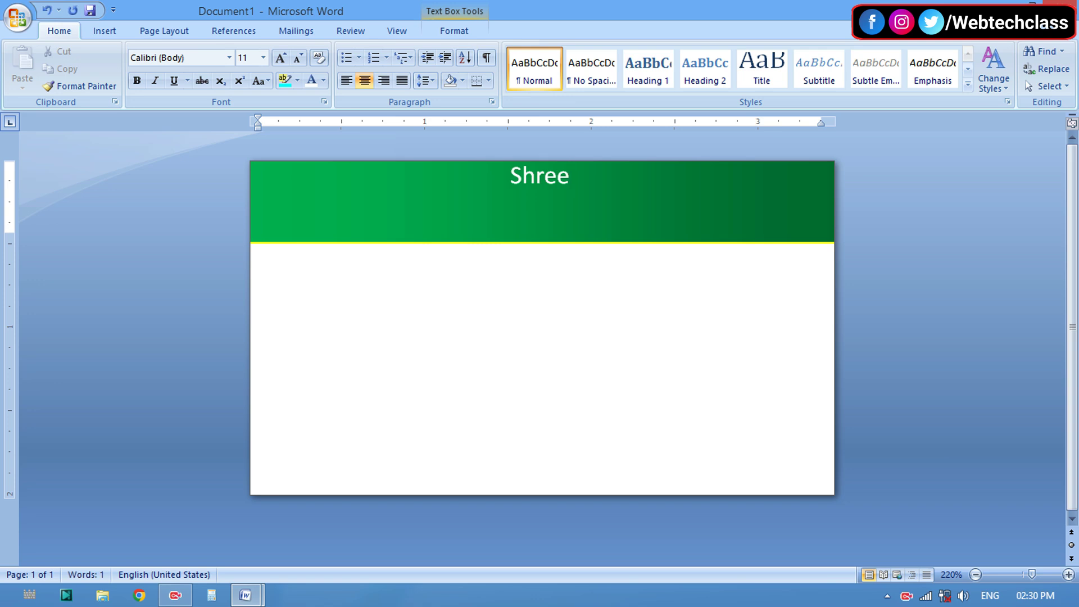
key(Caps_Lock)
text(P)
key(Caps_Lock)
text(ub)
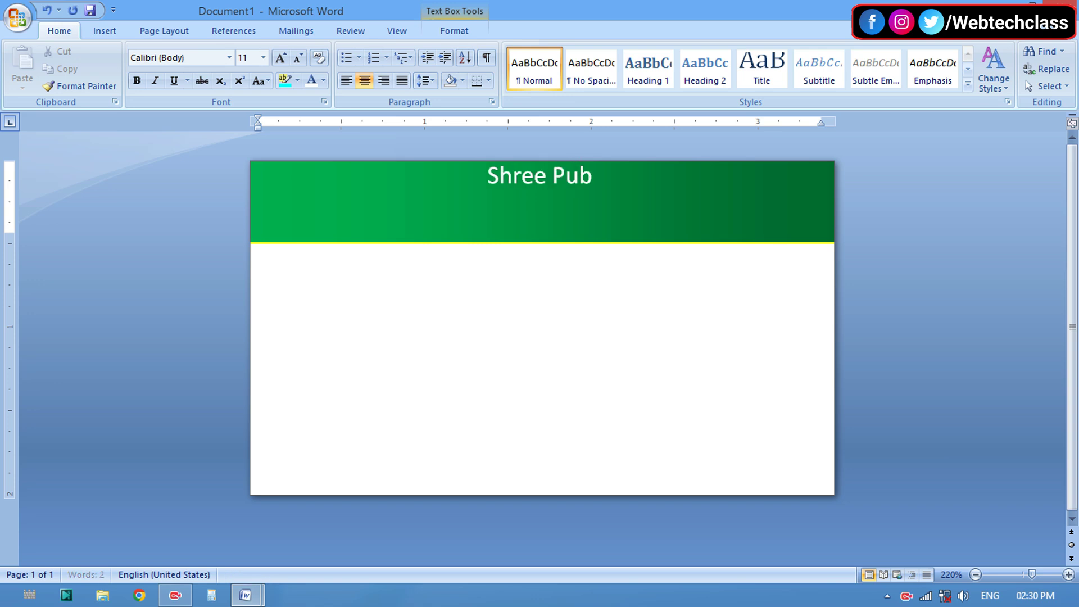
text(lic)
key(Caps_Lock)
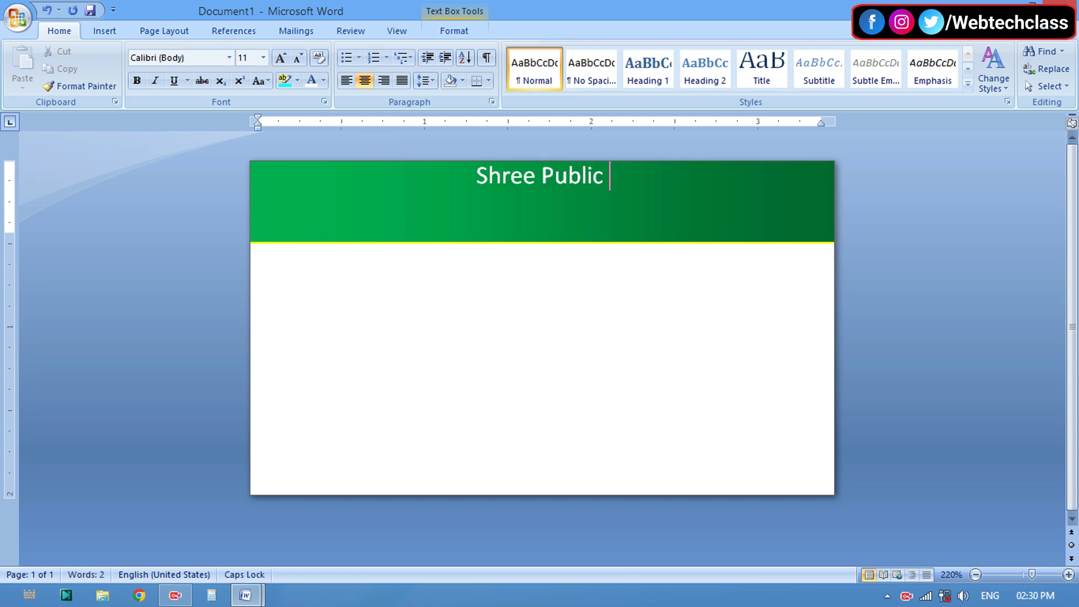
text(S)
key(Caps_Lock)
text(ch)
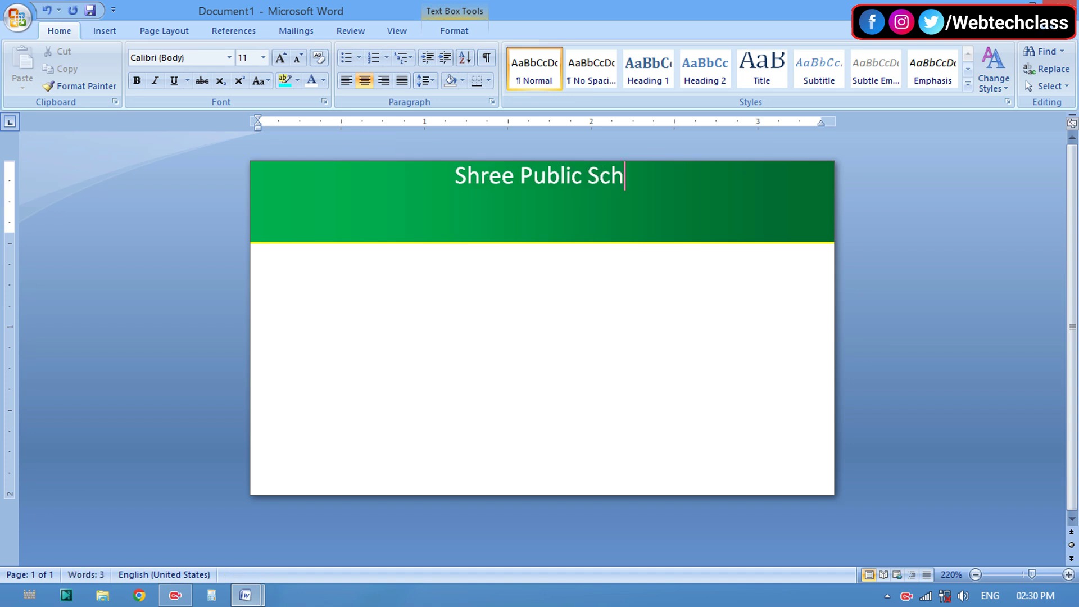
text(ool)
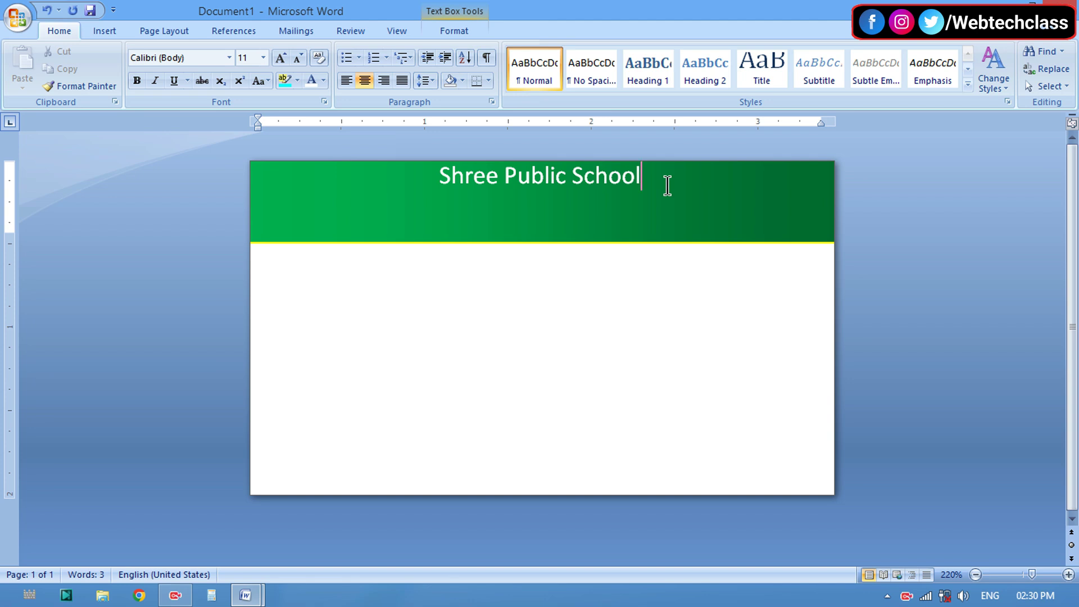
key(Return)
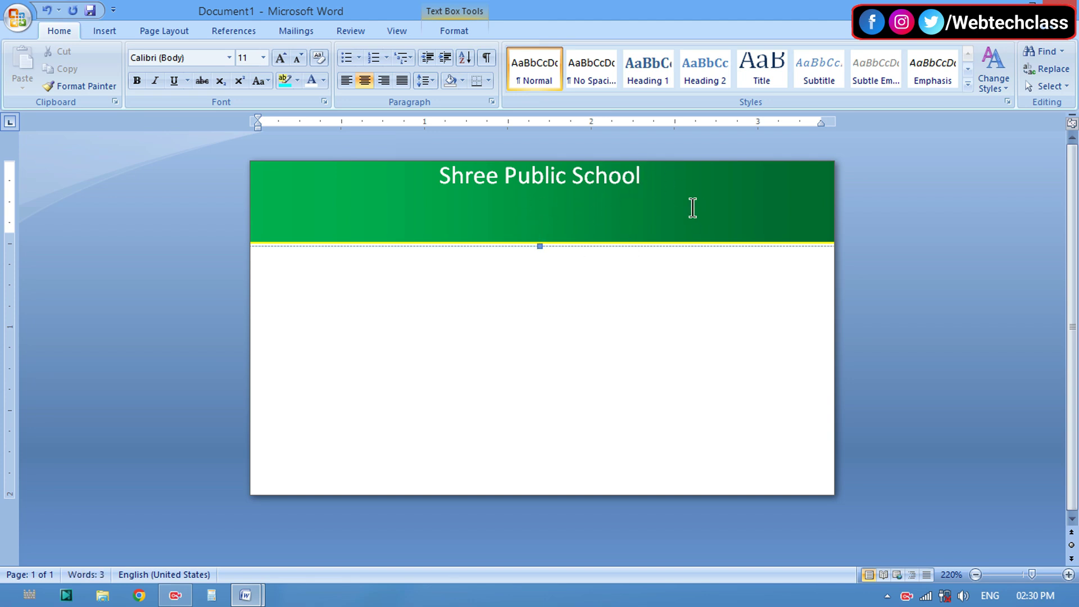
text(^)
key(BackSpace)
Step: Type the school's address line, ending with the city and PIN code, under the school name
text(A)
key(Return)
click(558, 234)
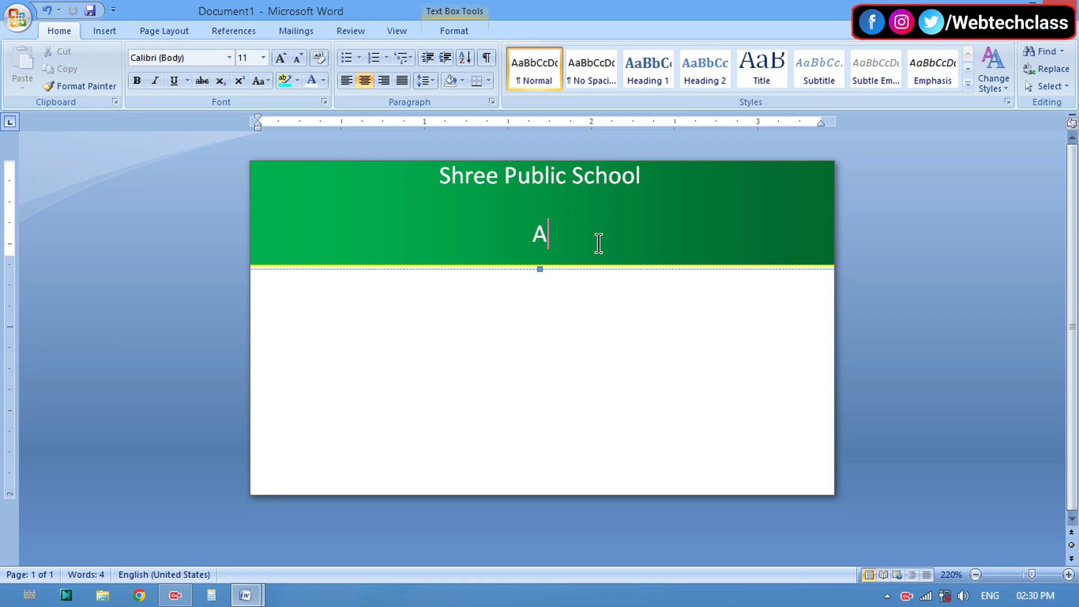
text(dar)
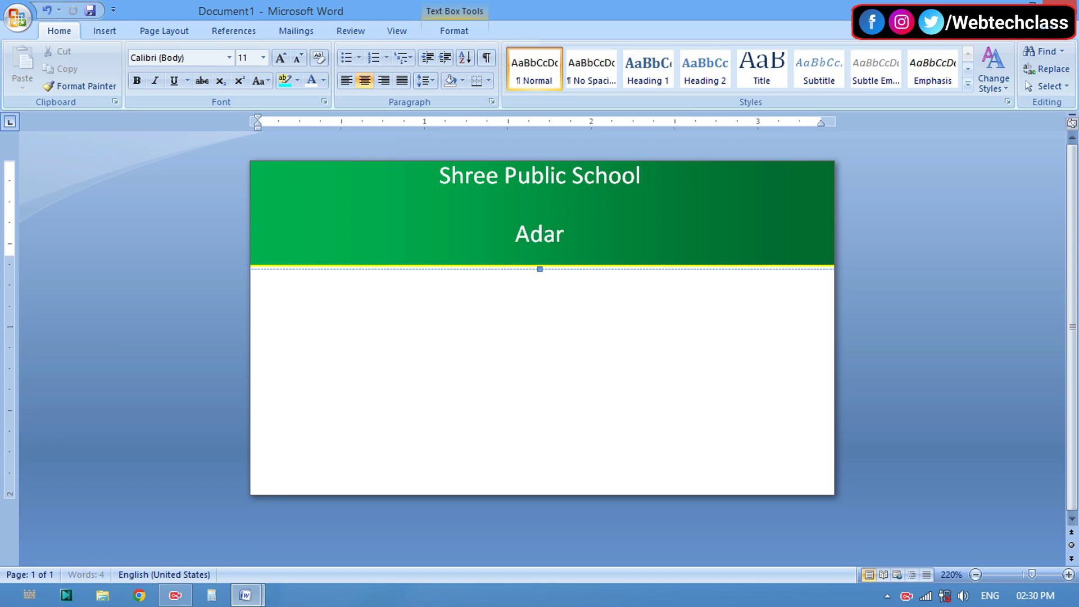
text(sh)
key(Caps_Lock)
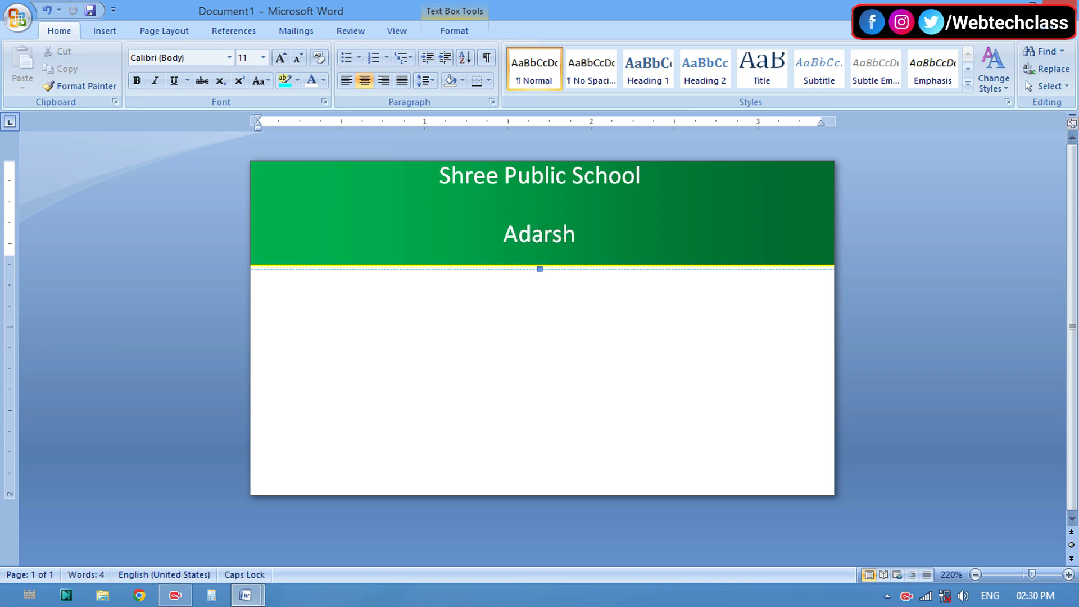
text( N)
key(Caps_Lock)
text(agar)
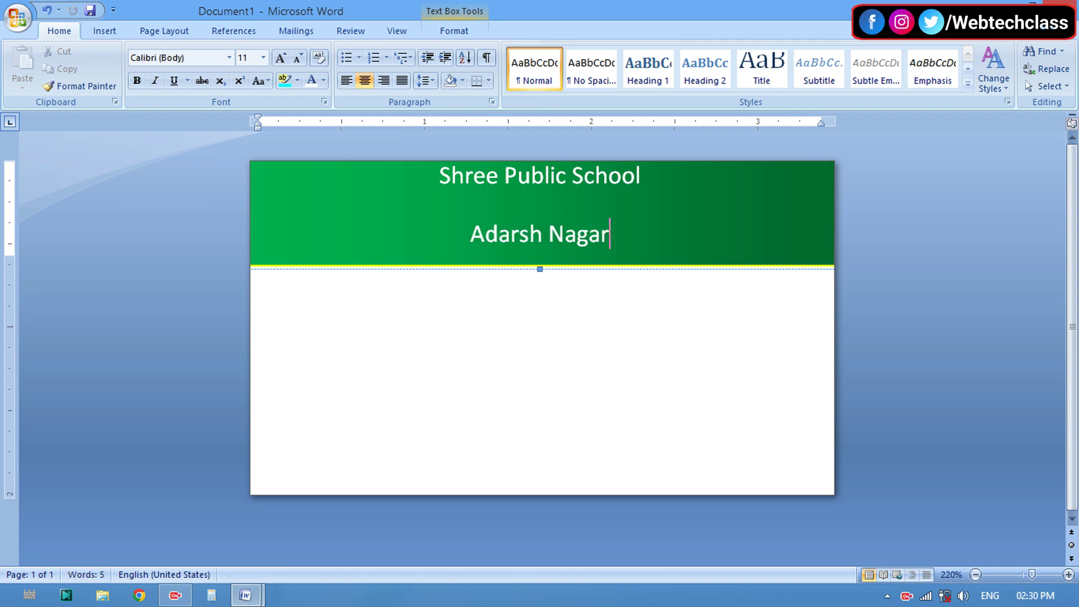
text(,)
key(Caps_Lock)
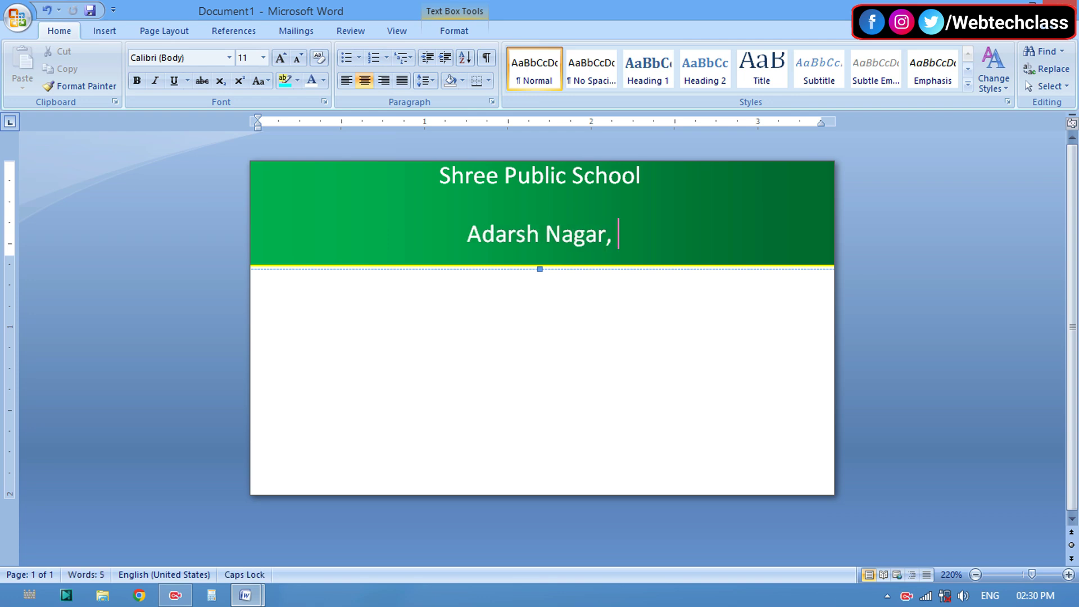
text(D)
key(Caps_Lock)
text(el)
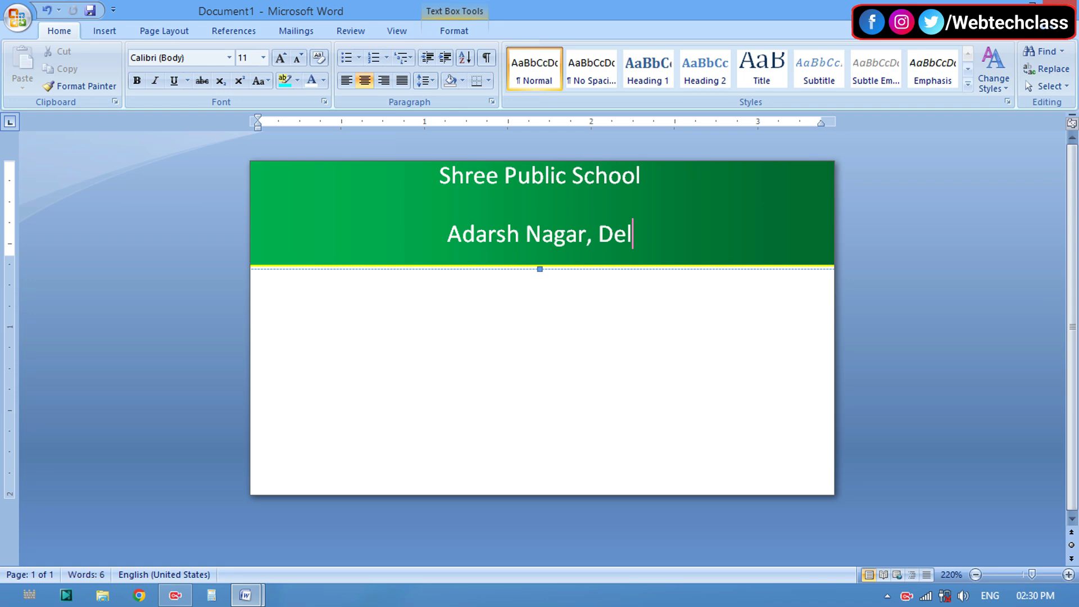
text(hi)
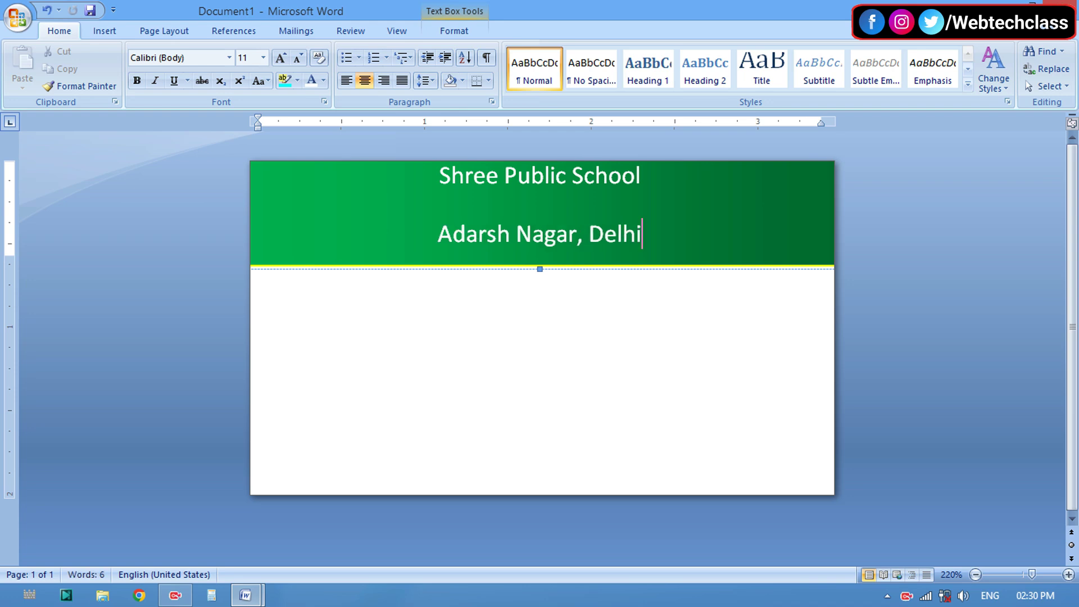
key(BackSpace)
key(BackSpace)
key(BackSpace)
key(BackSpace)
key(BackSpace)
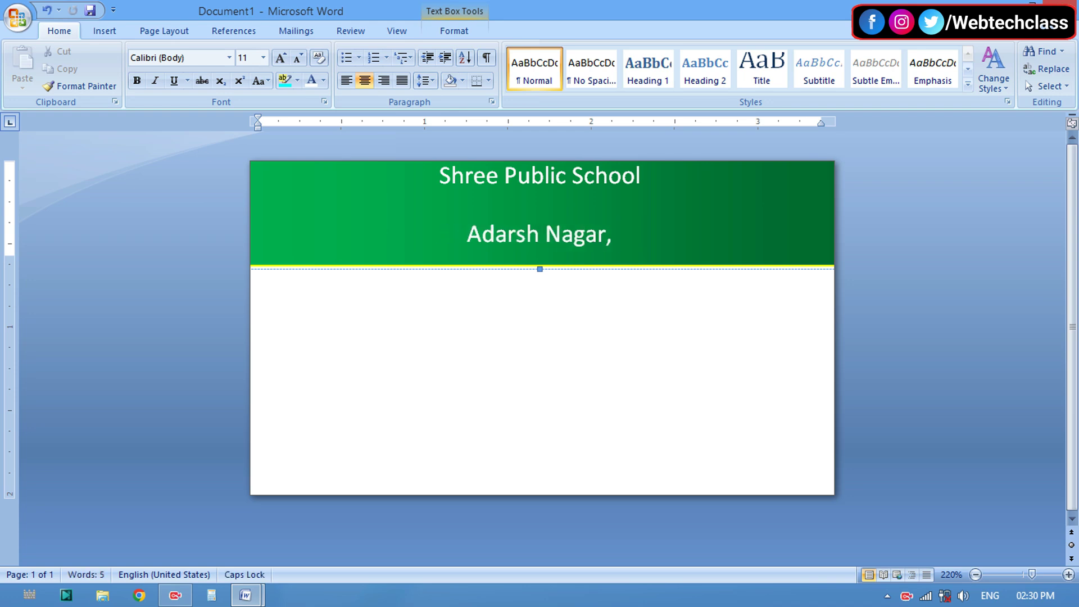
text(New )
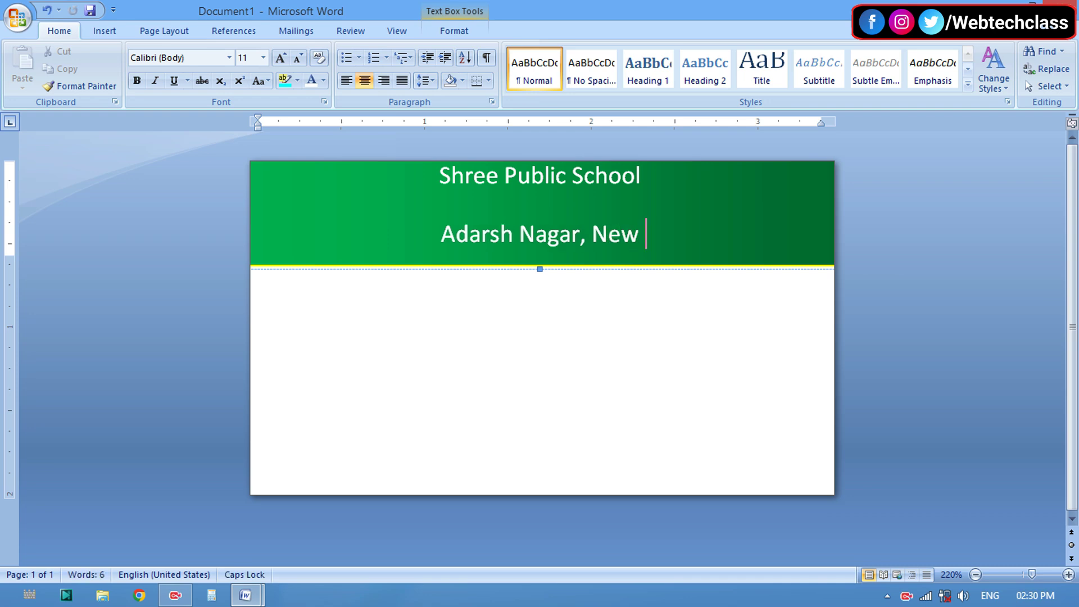
text(Del)
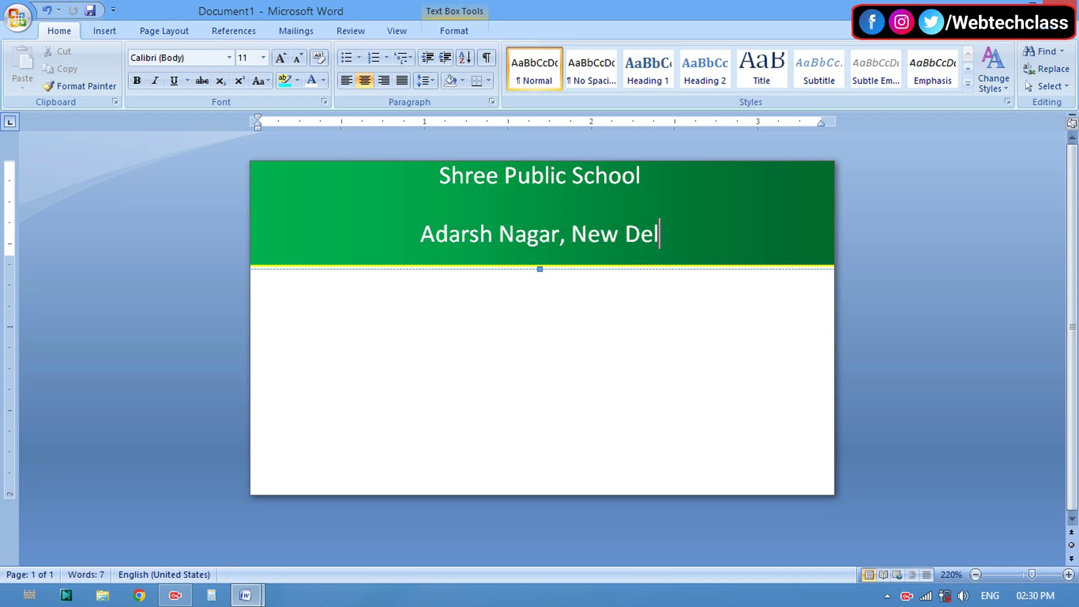
text(hi -)
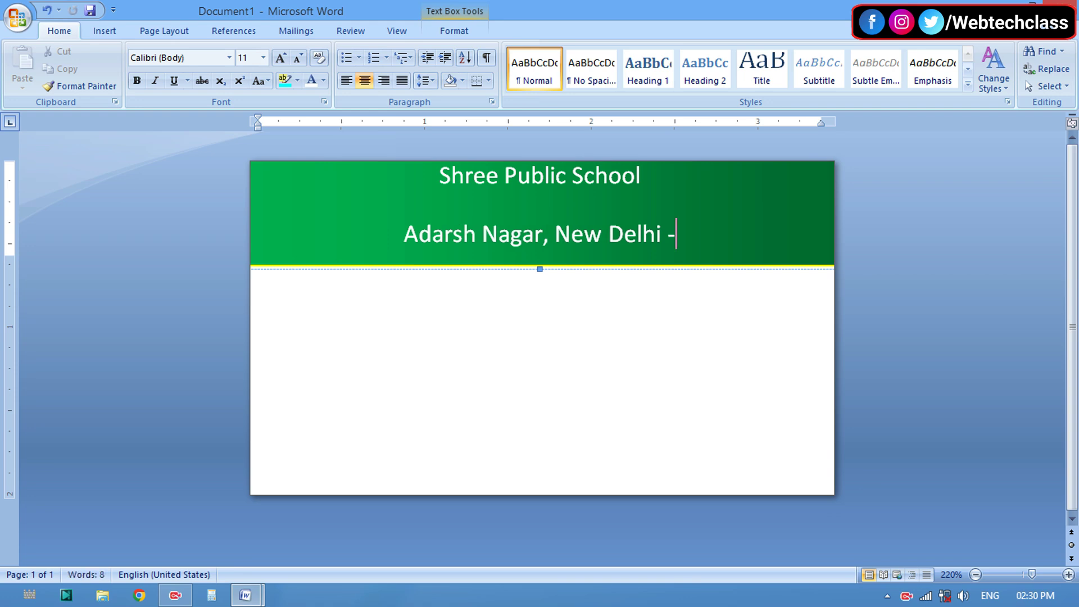
text( 123)
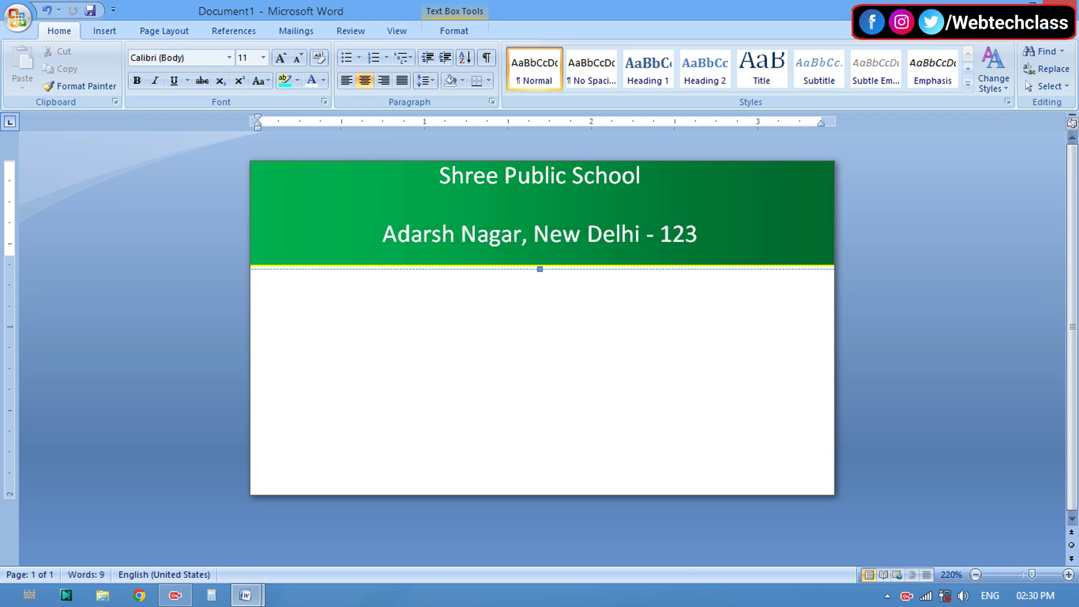
text(456)
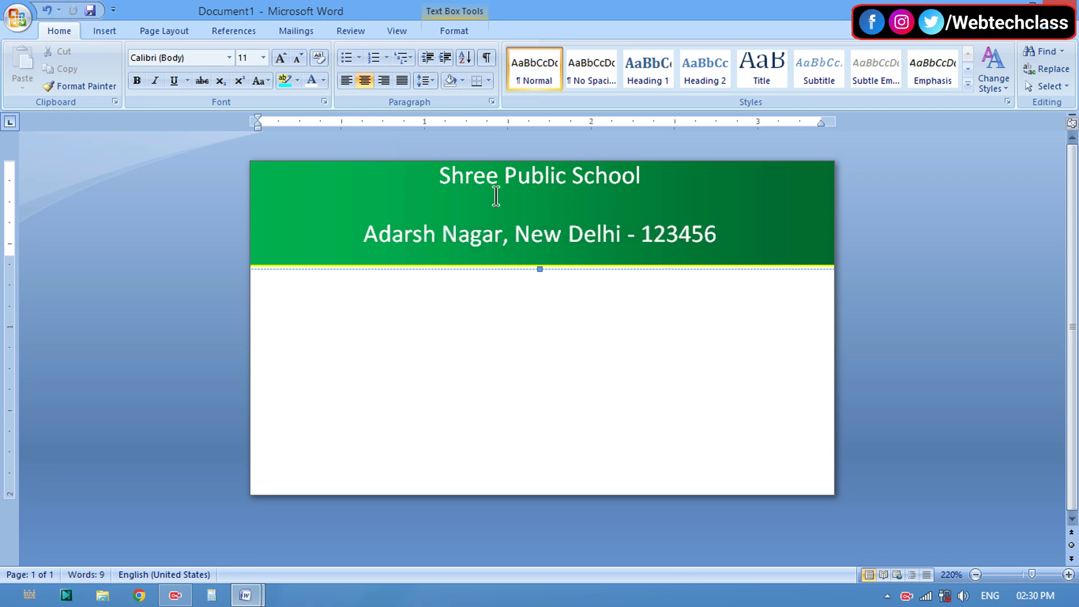
Step: Set both header lines to single spacing with no space after, and shorten the band to fit
mouse_move(438, 173)
mouse_down()
mouse_move(529, 216)
mouse_move(724, 241)
mouse_up()
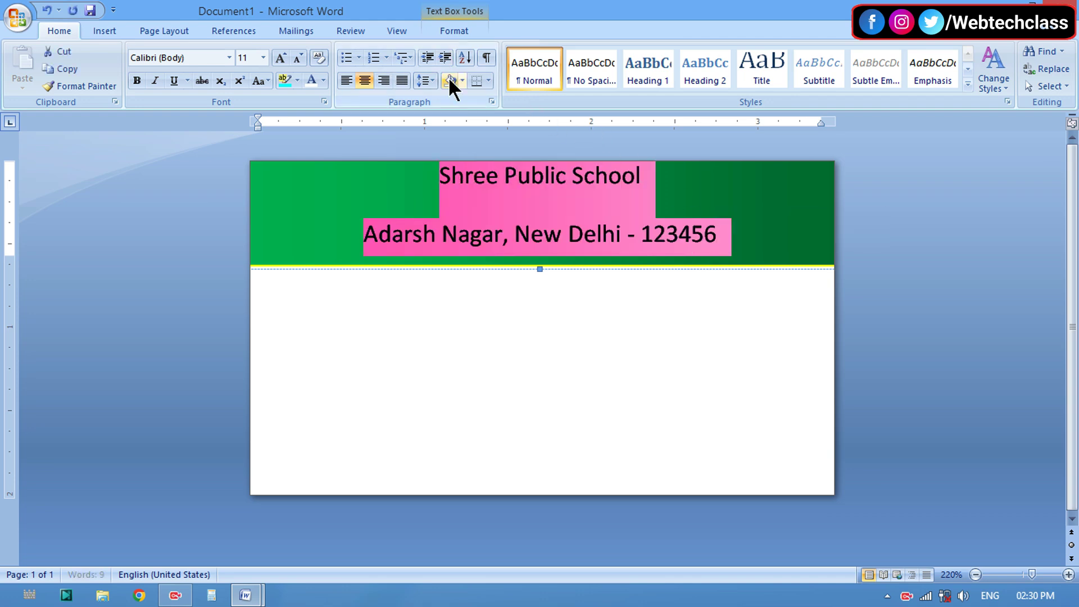
click(434, 80)
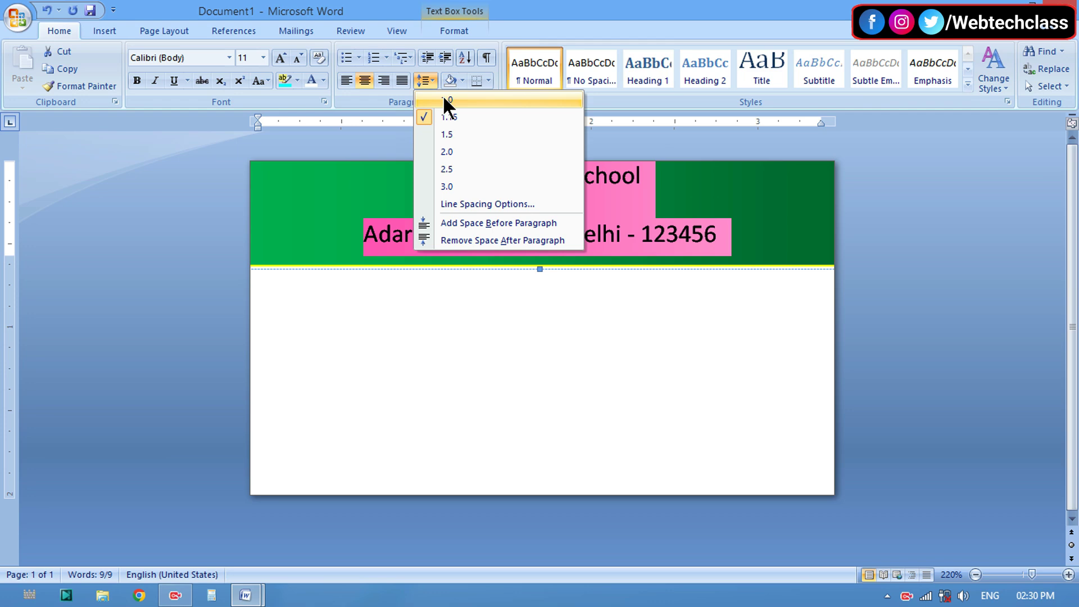
click(445, 101)
click(430, 82)
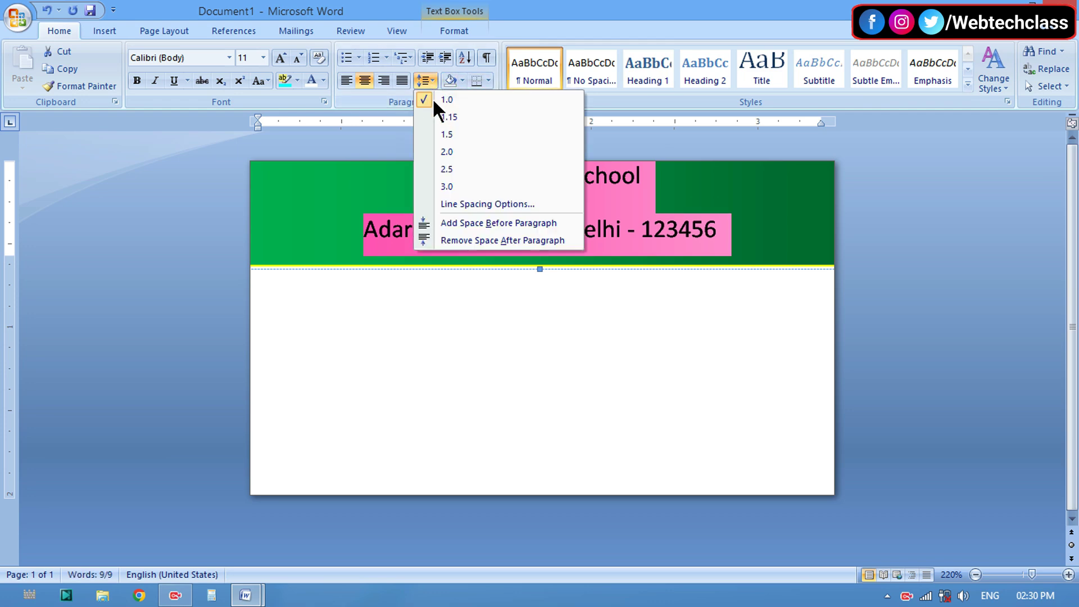
click(457, 240)
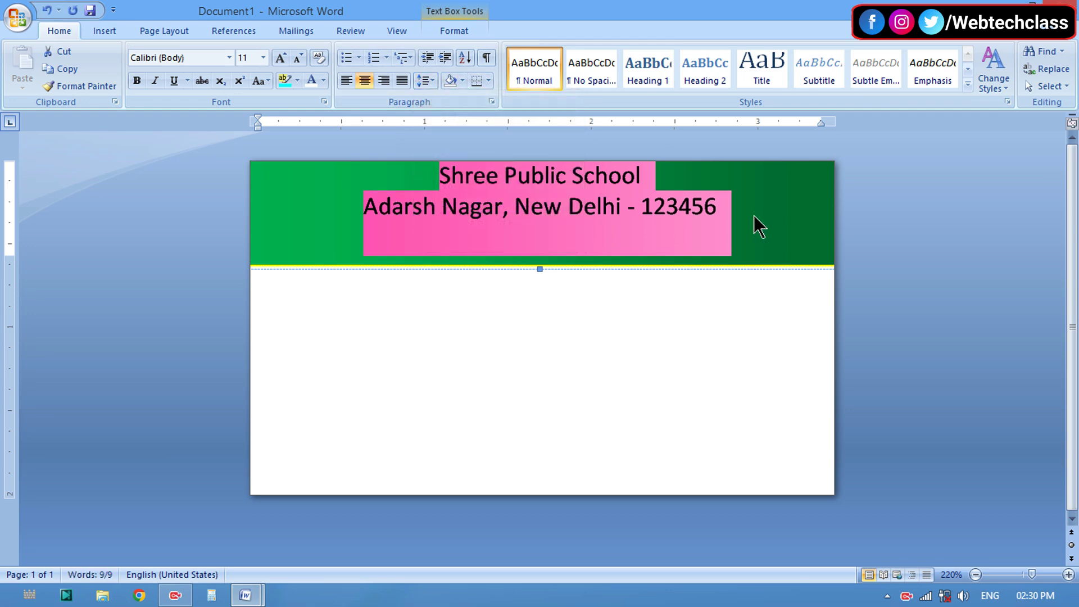
click(753, 220)
click(539, 269)
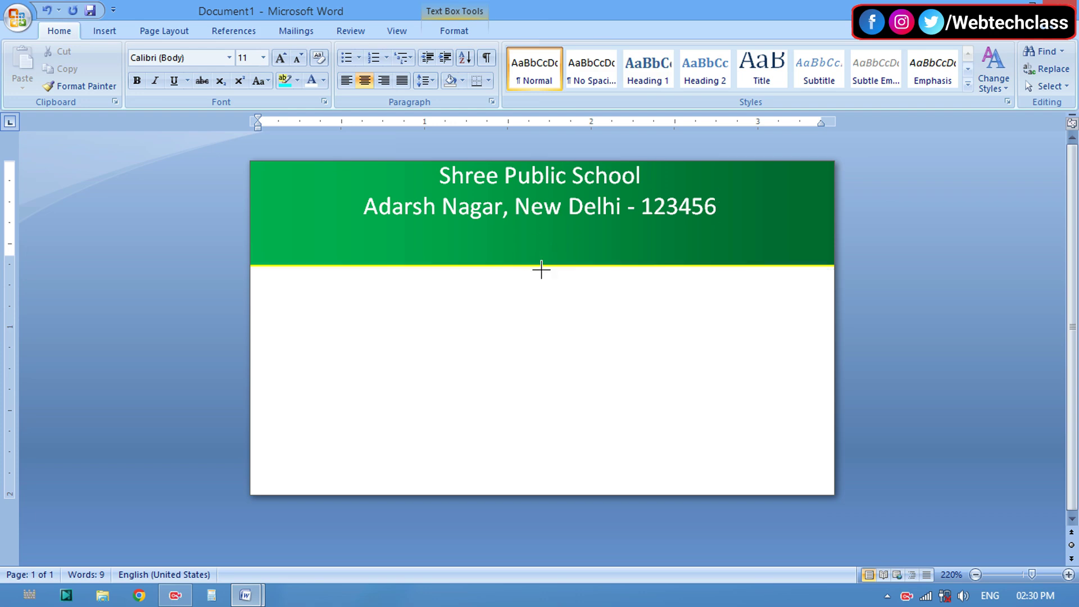
drag(542, 253, 539, 241)
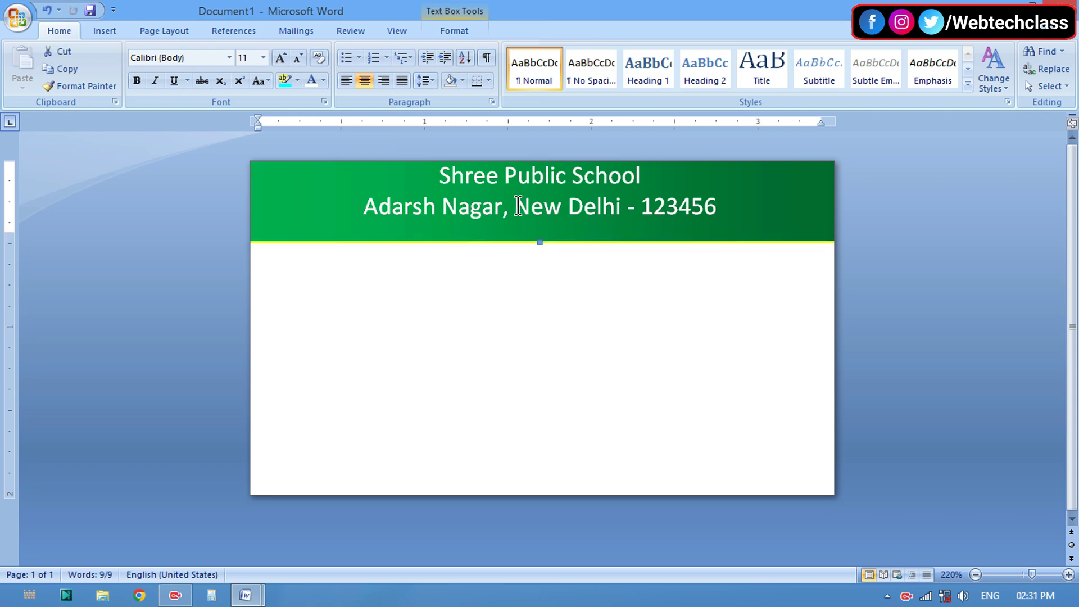
Step: Make the school name bold, 14 pt and white, and shrink the address line
drag(441, 175, 650, 183)
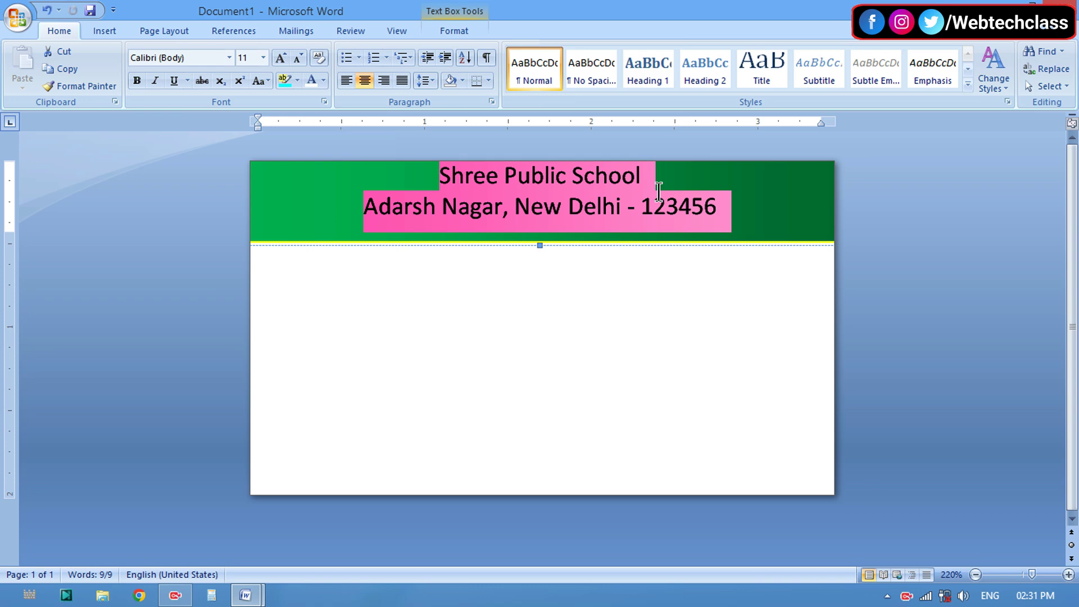
click(138, 79)
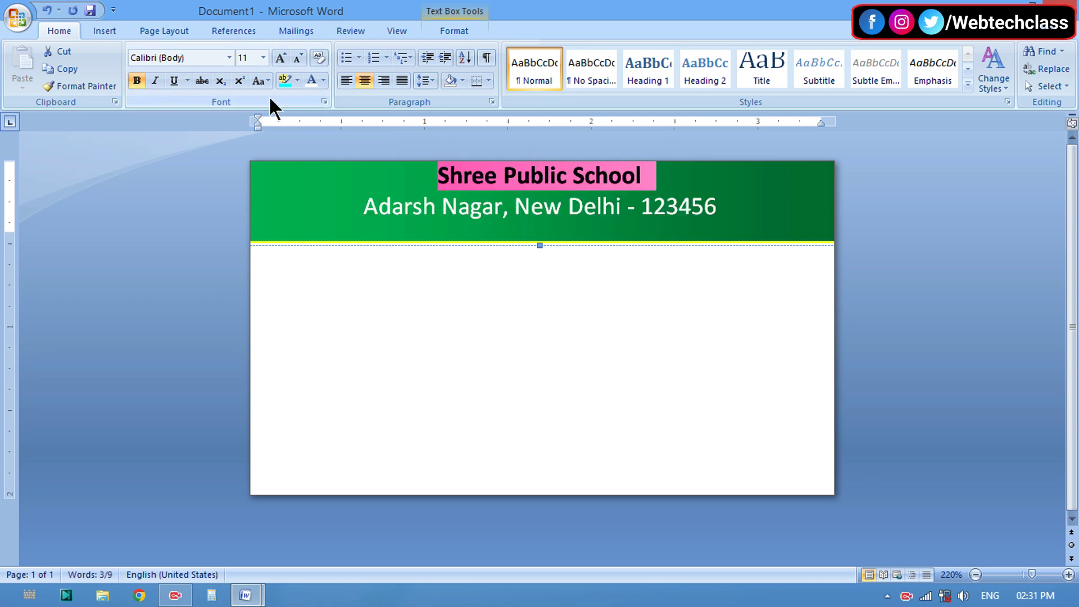
click(276, 64)
click(275, 63)
click(275, 63)
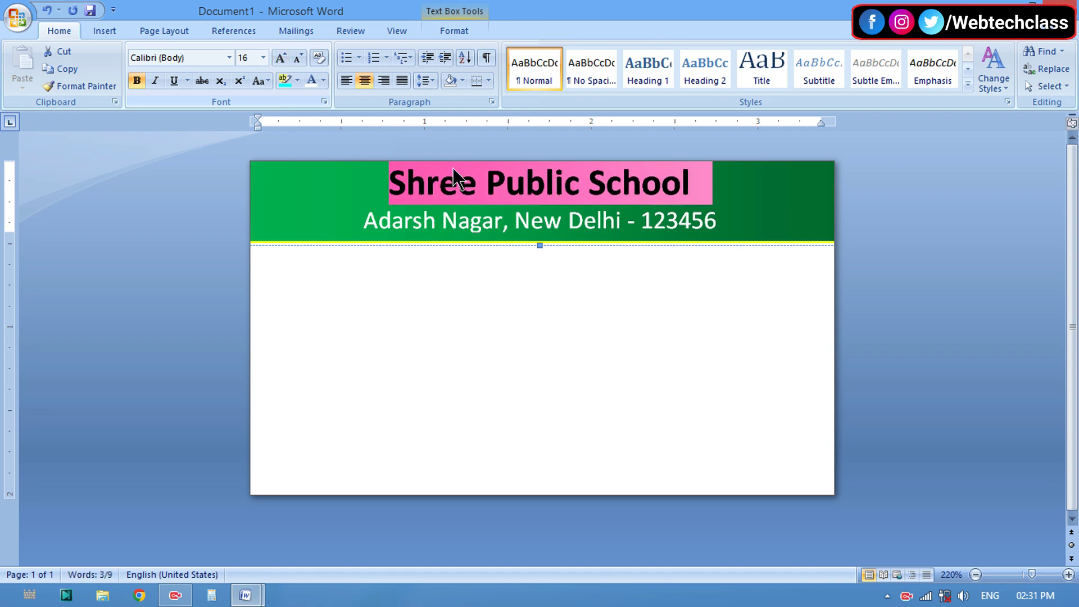
click(310, 79)
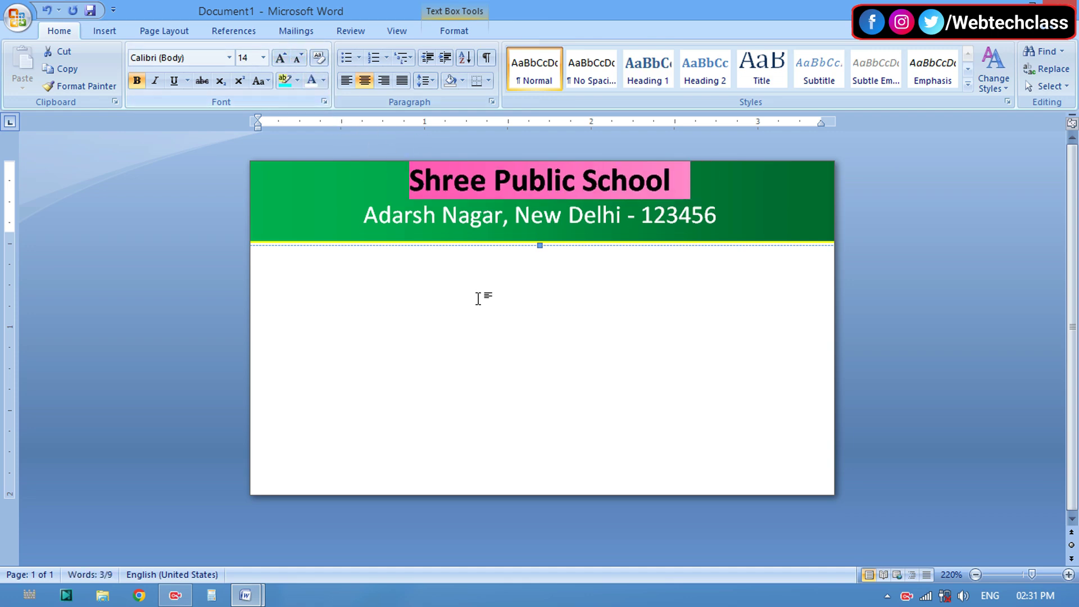
click(496, 285)
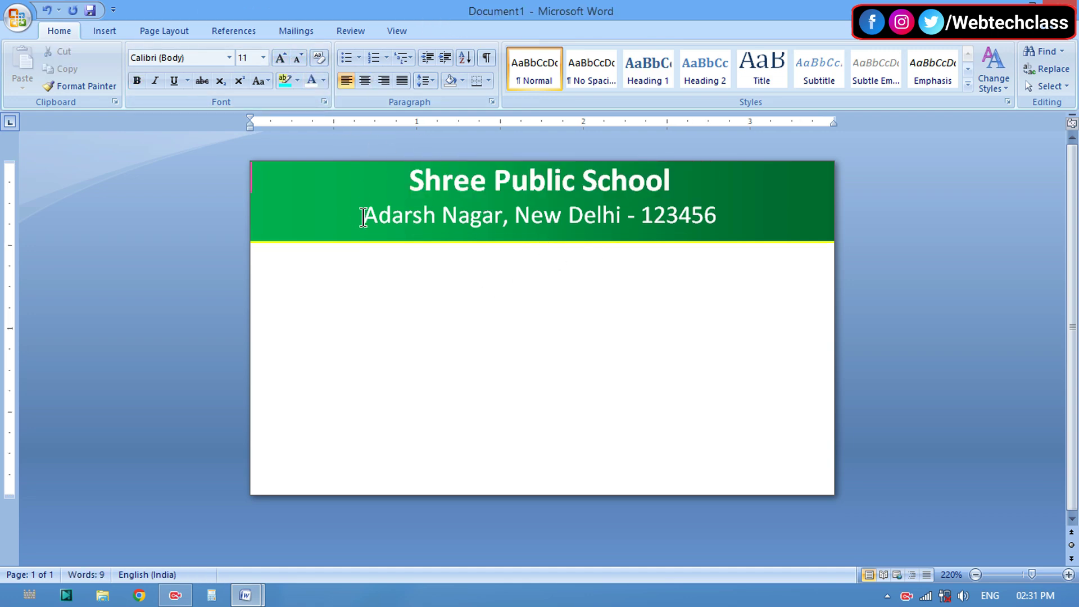
drag(360, 209, 717, 214)
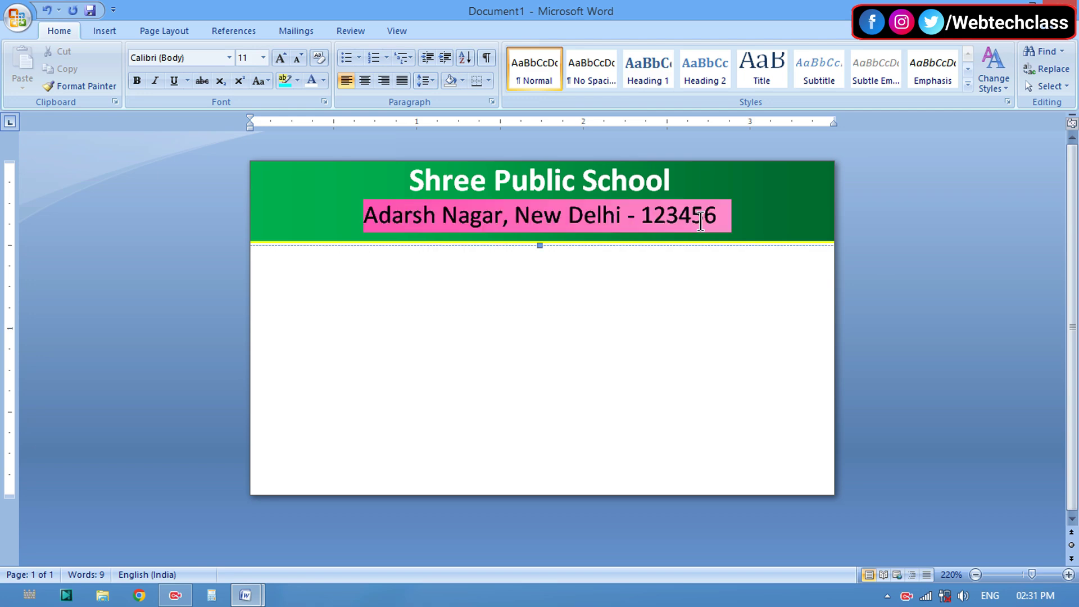
click(297, 59)
click(655, 310)
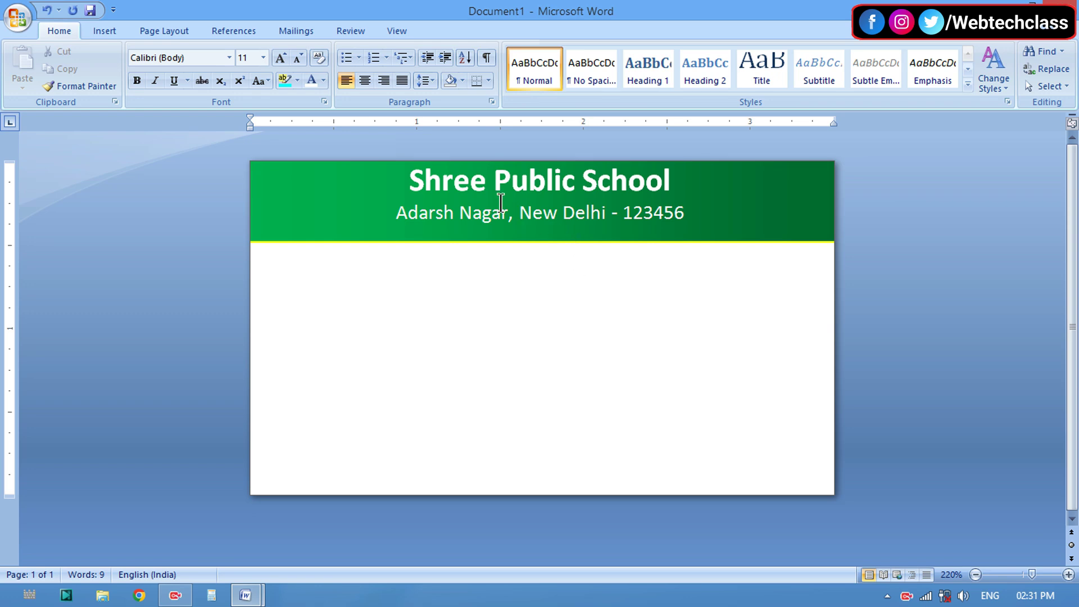
Step: Insert the shri-public-school logo picture from the Desktop's PNG Logo folder
click(115, 27)
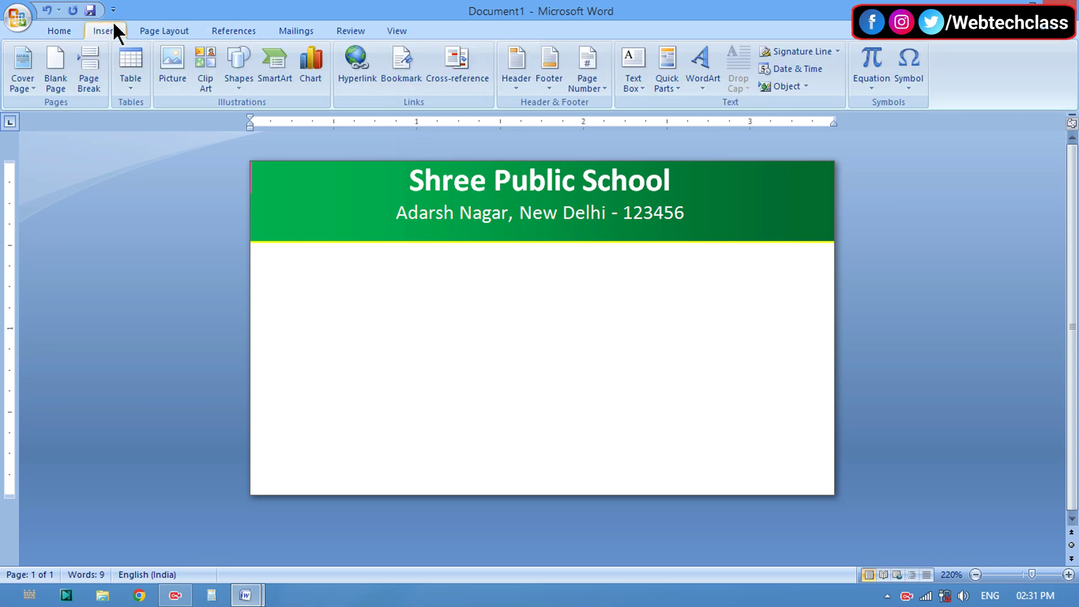
click(169, 84)
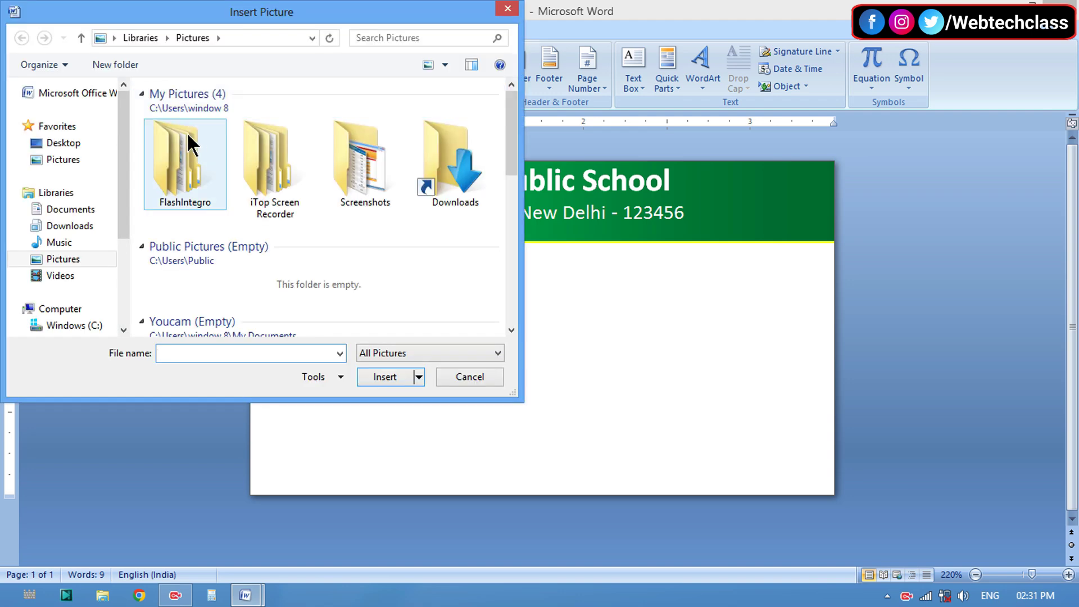
click(50, 145)
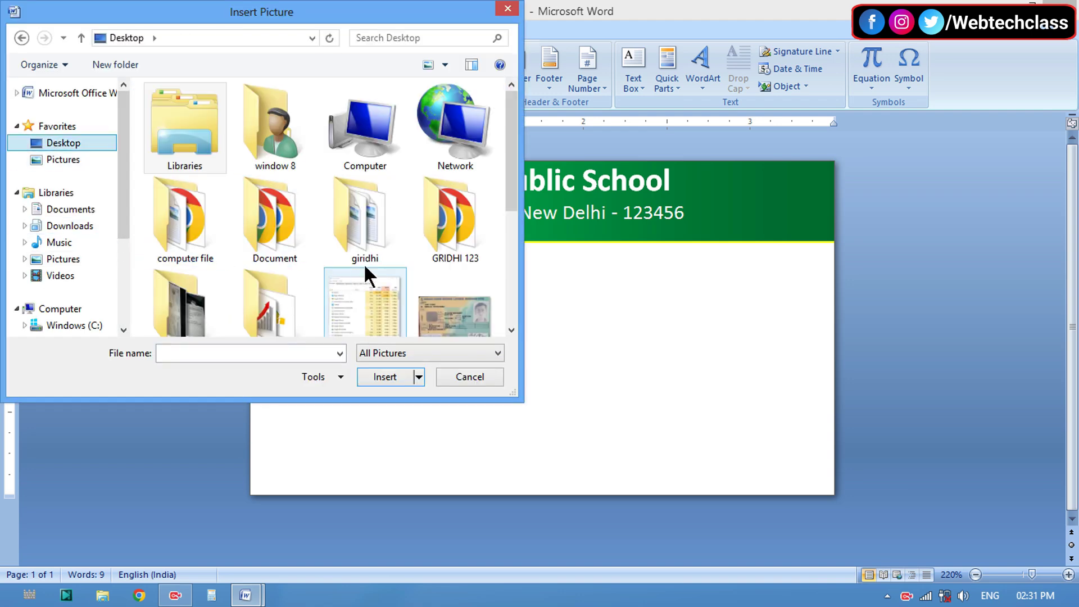
scroll(254, 311, down, 2)
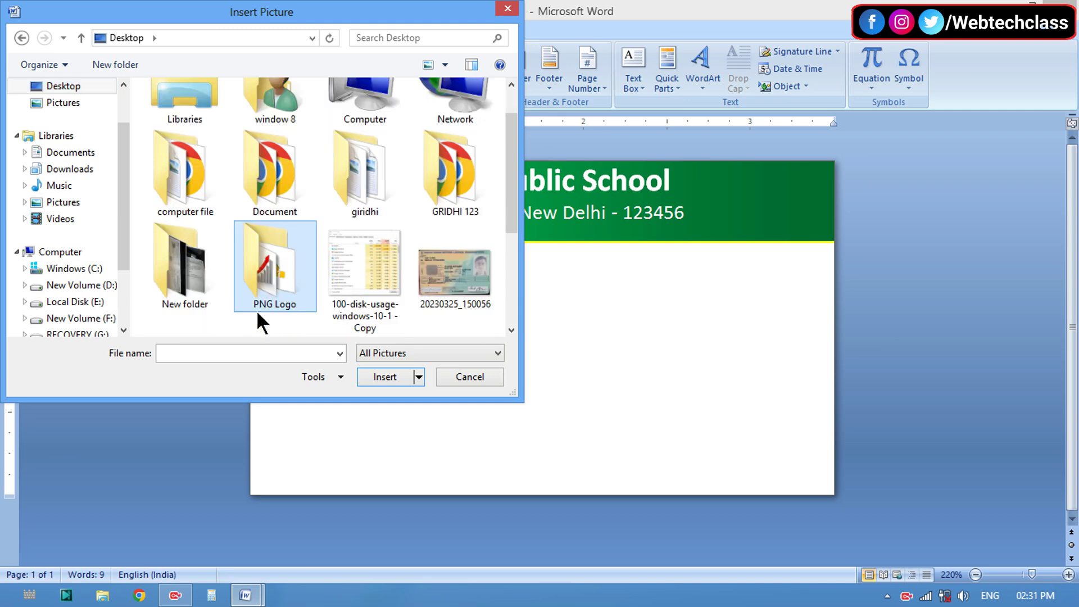
double_click(294, 260)
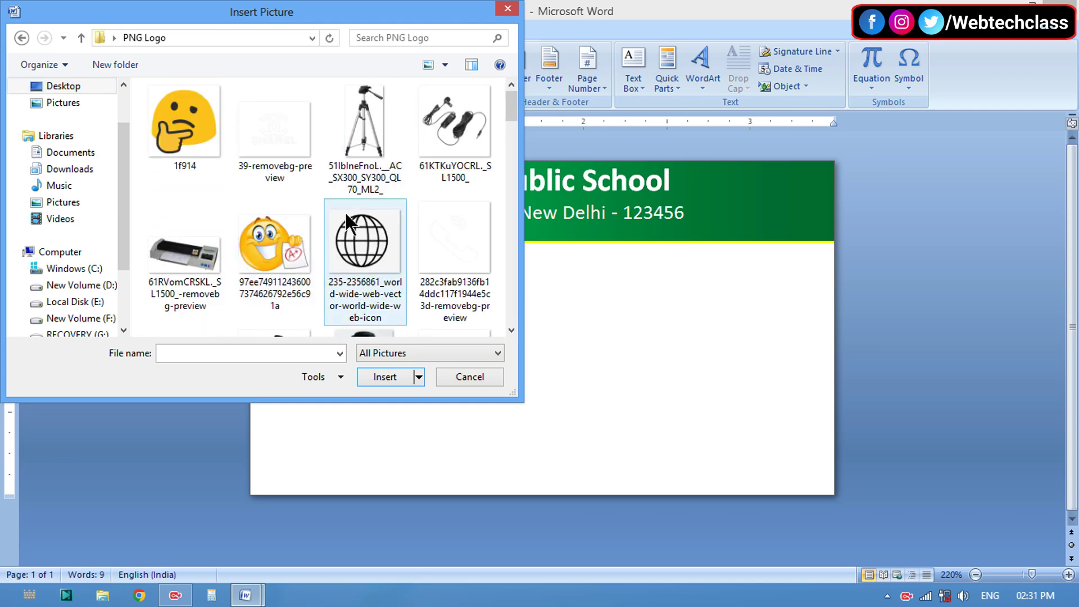
scroll(346, 213, down, 3)
scroll(346, 213, down, 2)
scroll(345, 214, down, 2)
scroll(346, 215, down, 2)
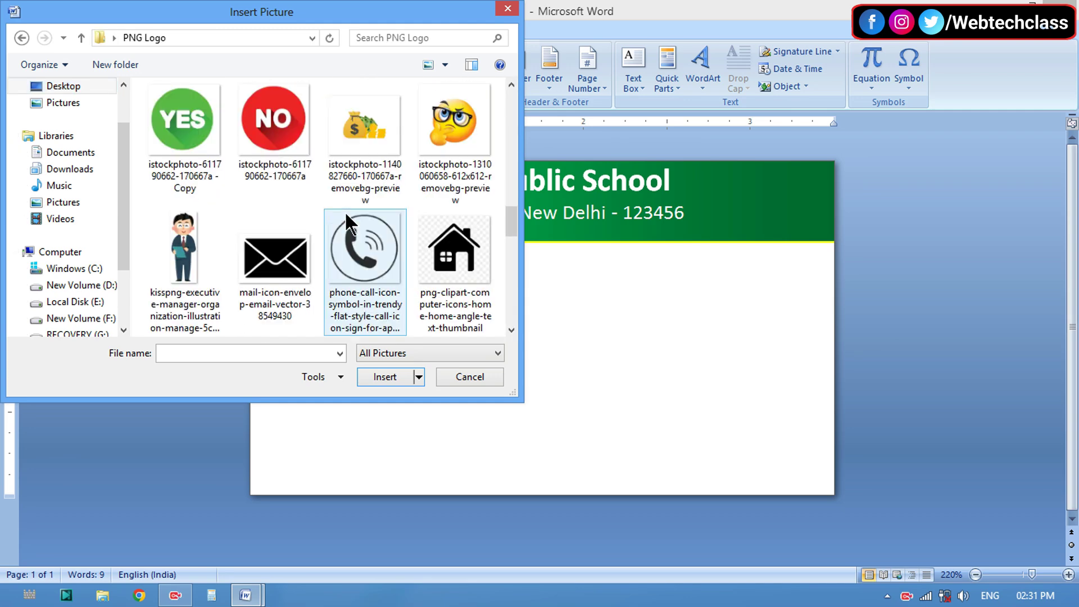
scroll(346, 214, down, 2)
scroll(346, 215, down, 2)
scroll(346, 215, down, 2)
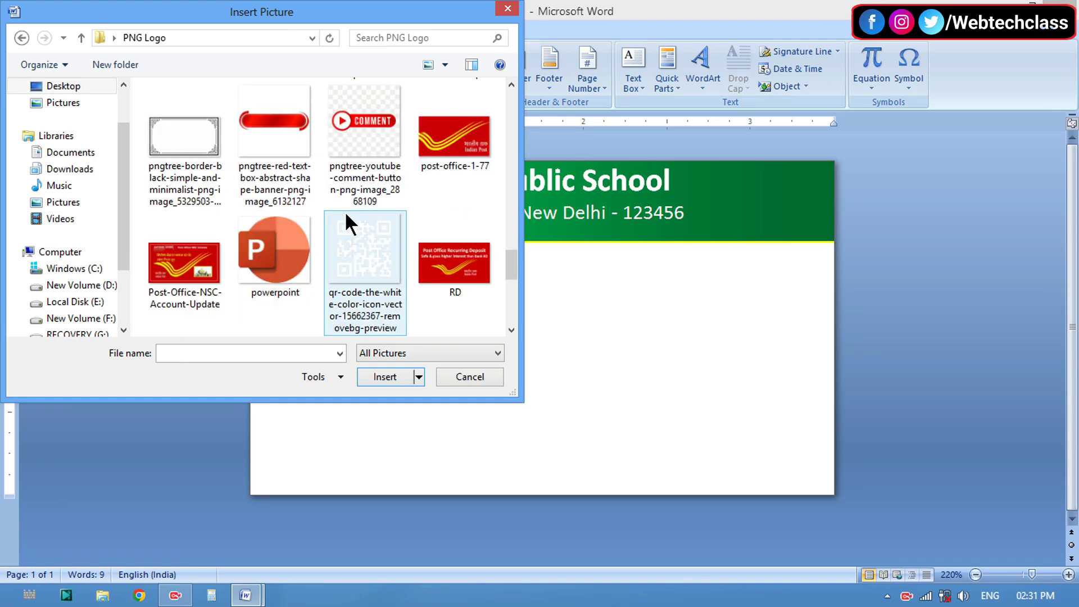
scroll(346, 215, down, 2)
scroll(354, 153, up, 1)
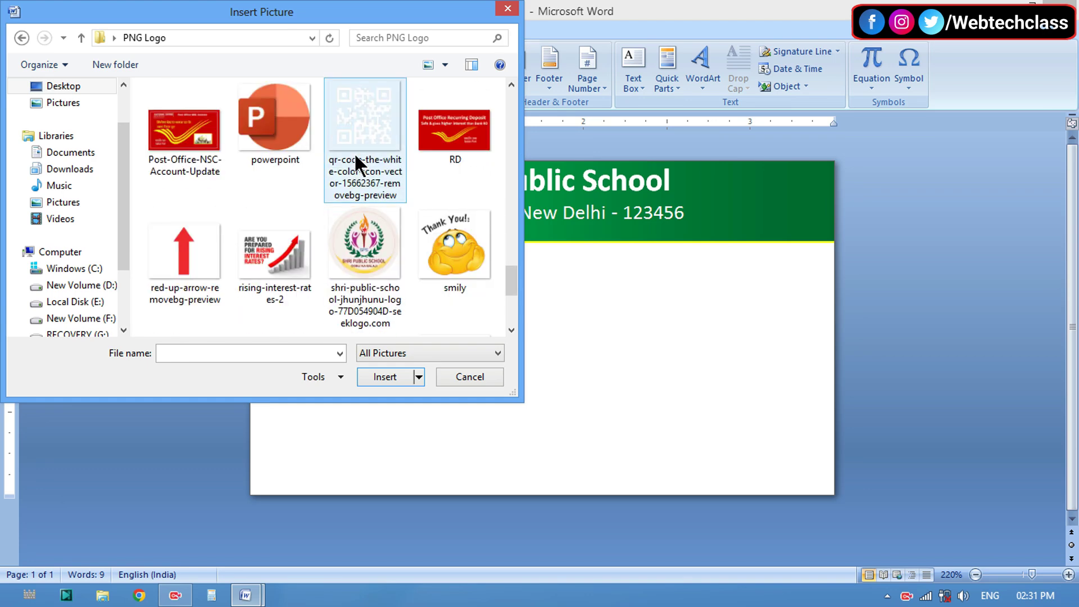
click(363, 231)
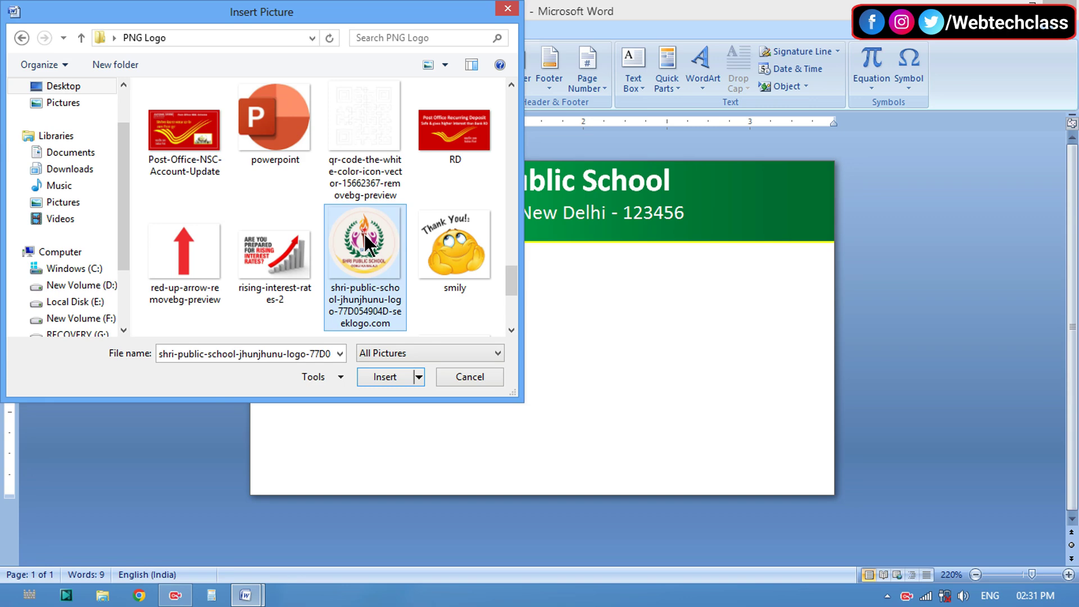
click(379, 376)
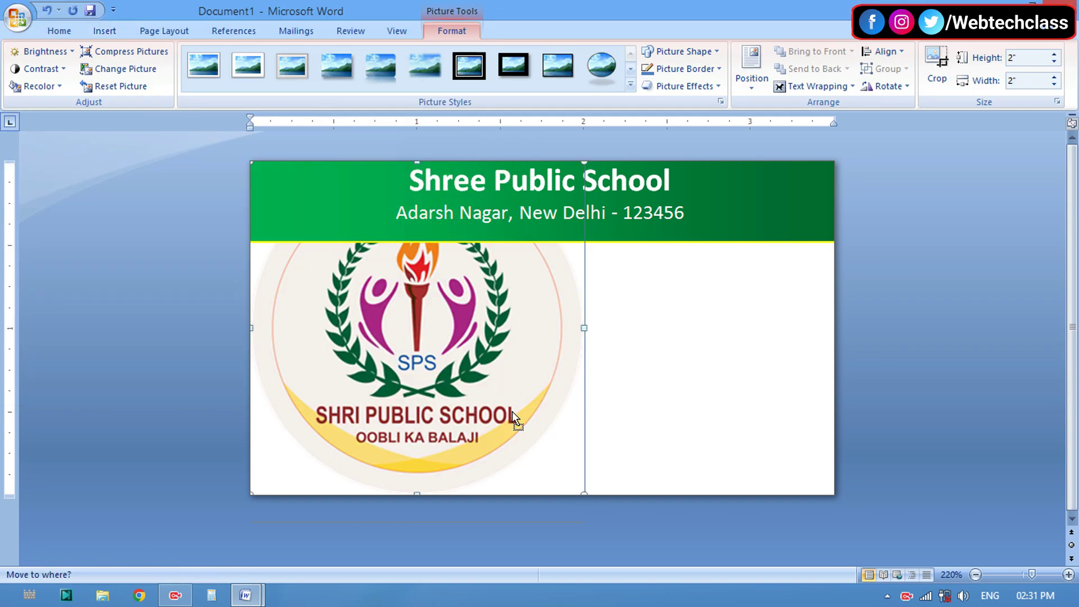
Step: Set the logo to In Front of Text, shrink it to 0.5 inch and place it at the header's left end
drag(585, 494, 368, 274)
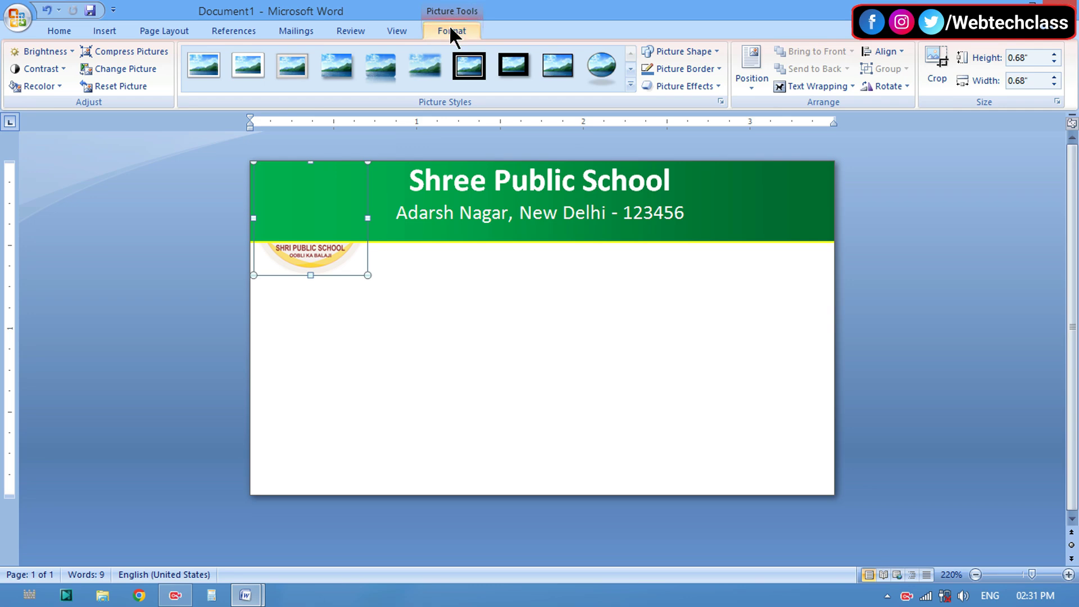
click(840, 88)
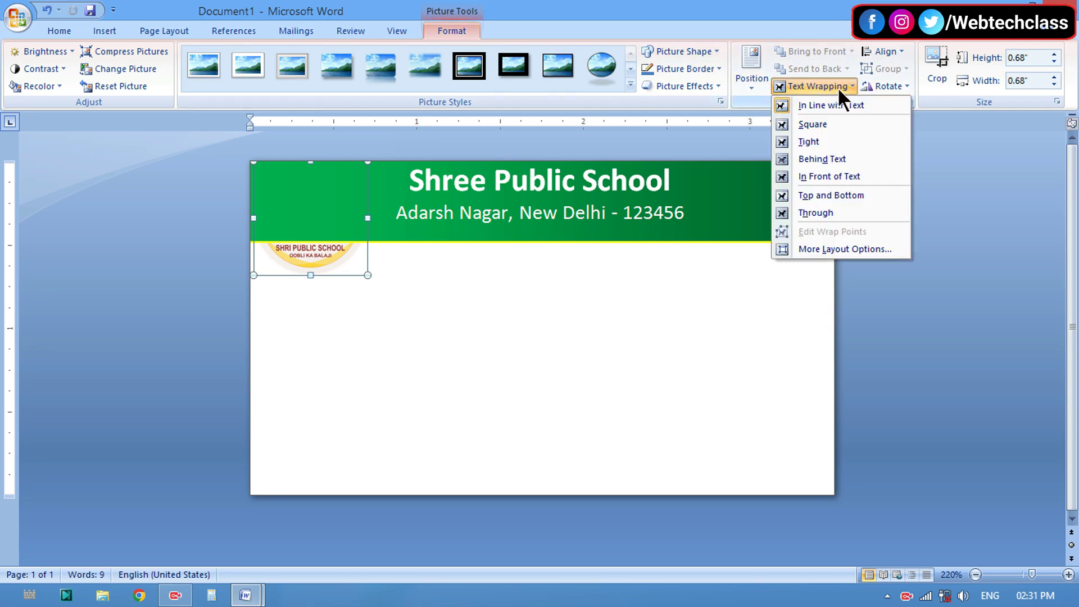
click(865, 176)
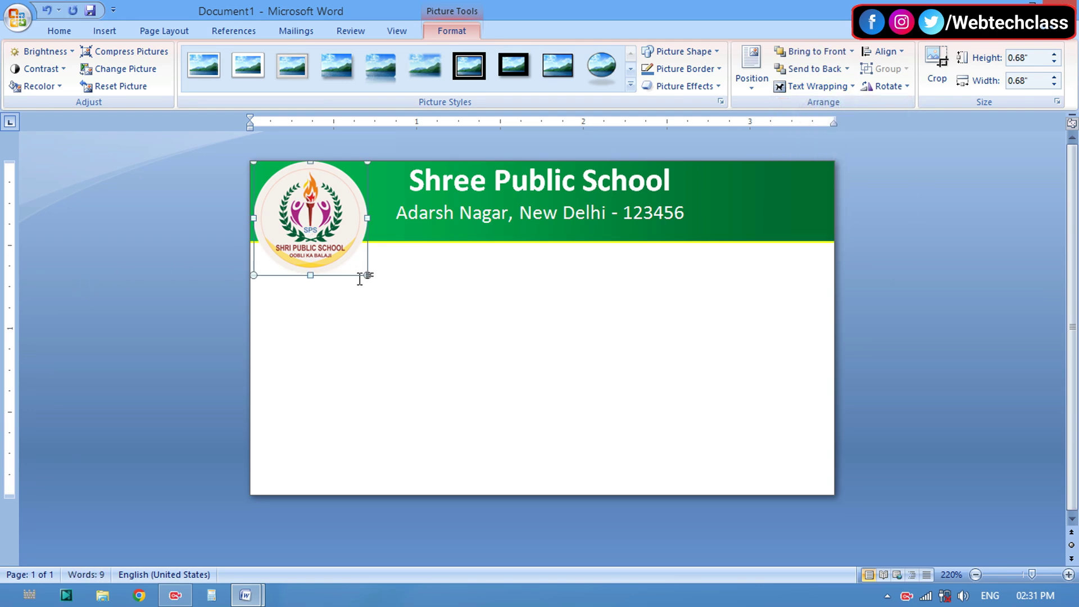
drag(367, 276, 337, 245)
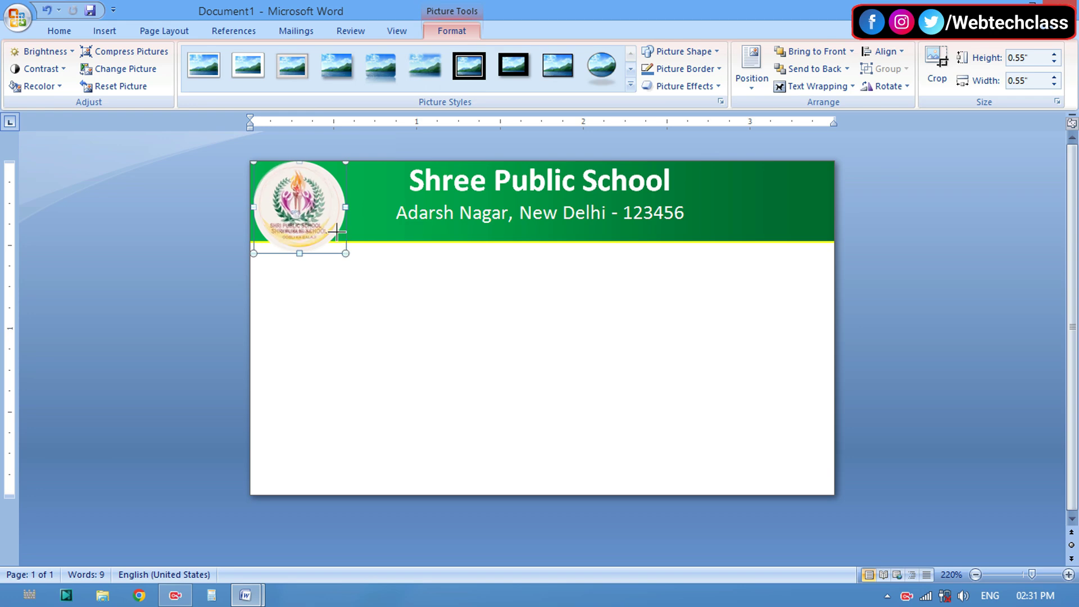
drag(292, 195, 309, 194)
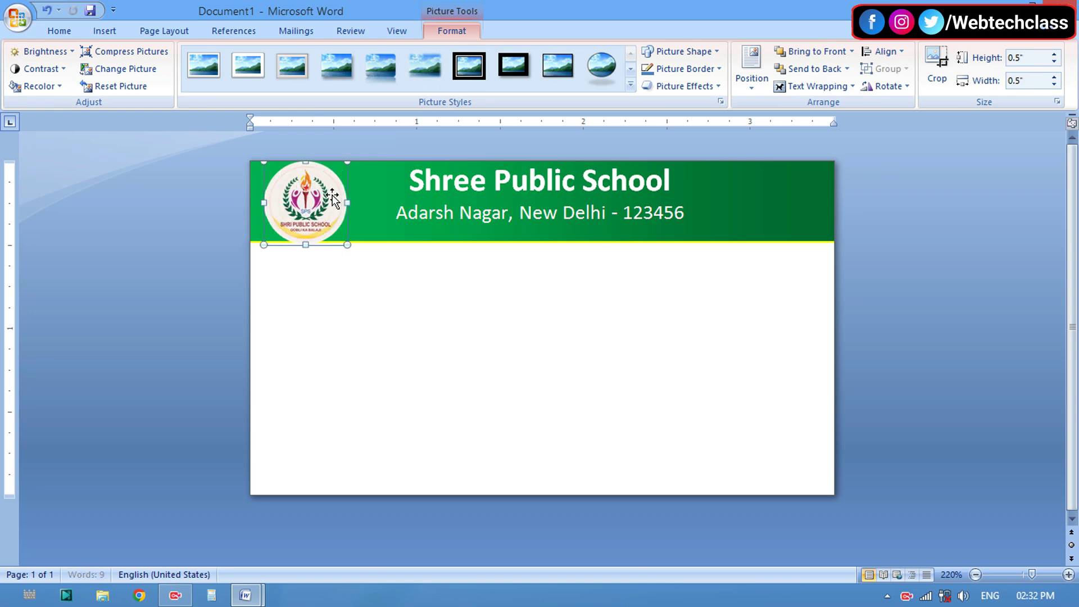
click(449, 256)
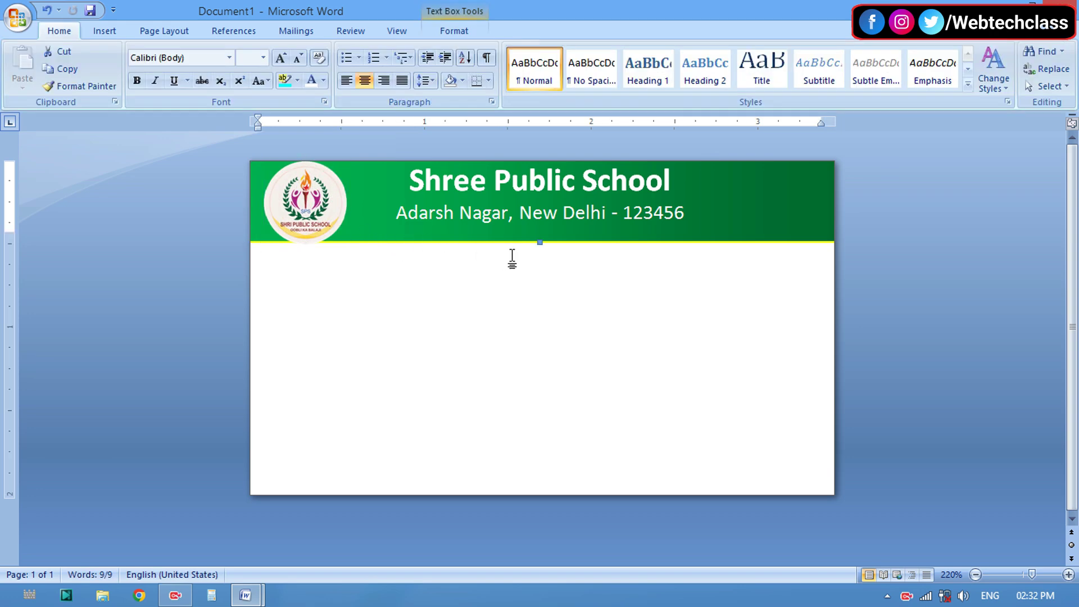
drag(538, 246, 538, 252)
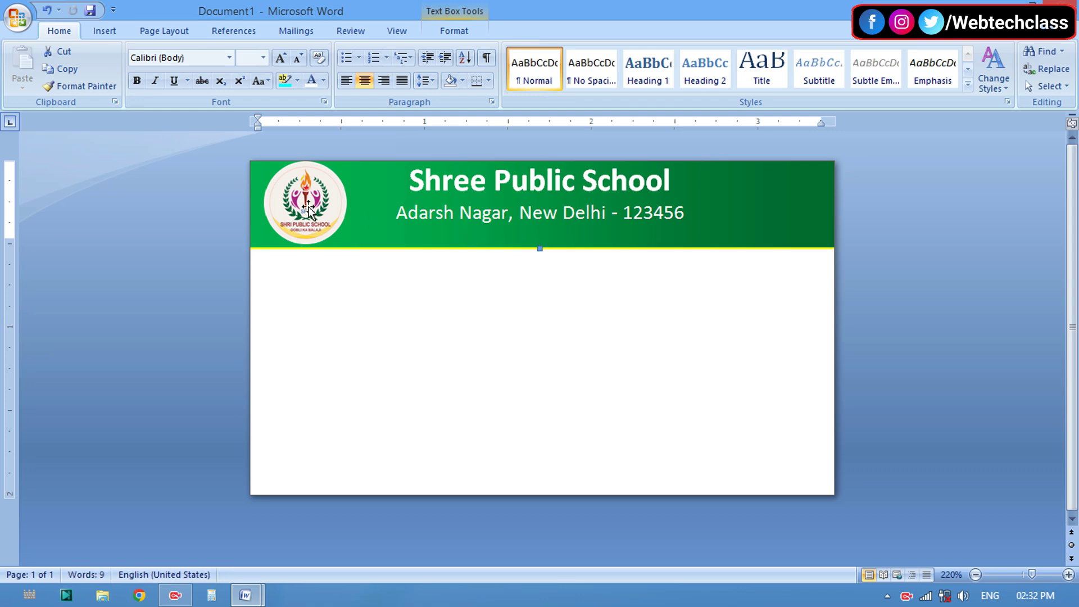
click(293, 195)
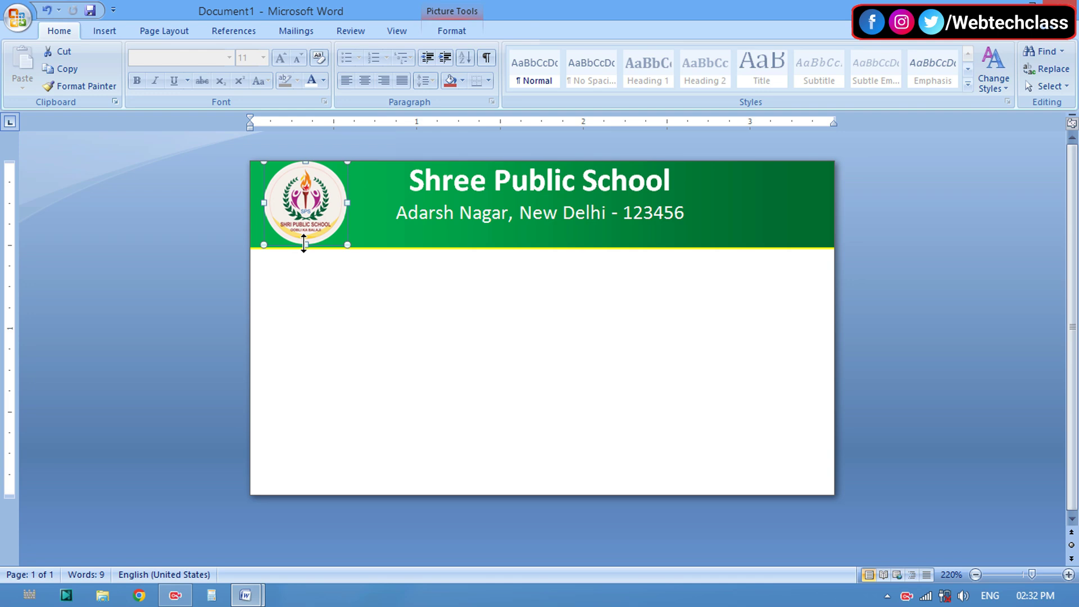
drag(305, 161, 305, 167)
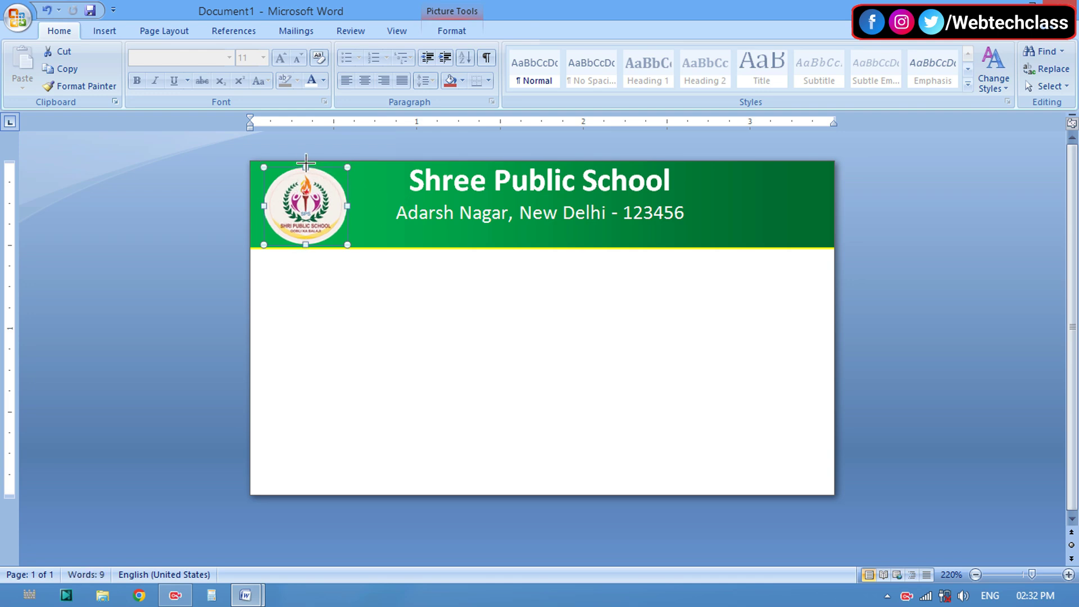
Step: Enlarge the school name in the header to 16 pt
click(374, 182)
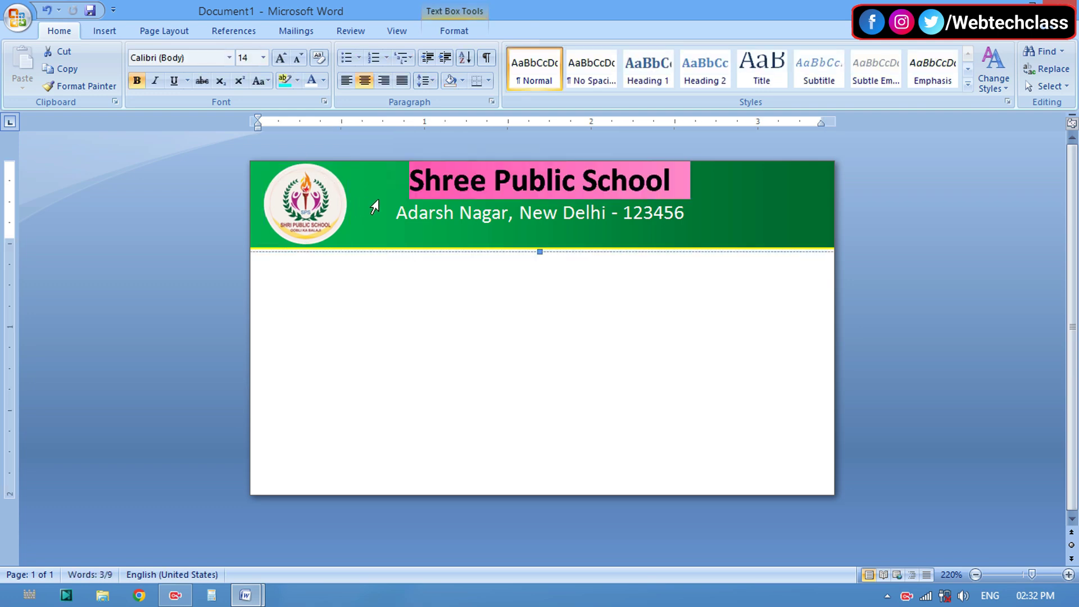
click(571, 287)
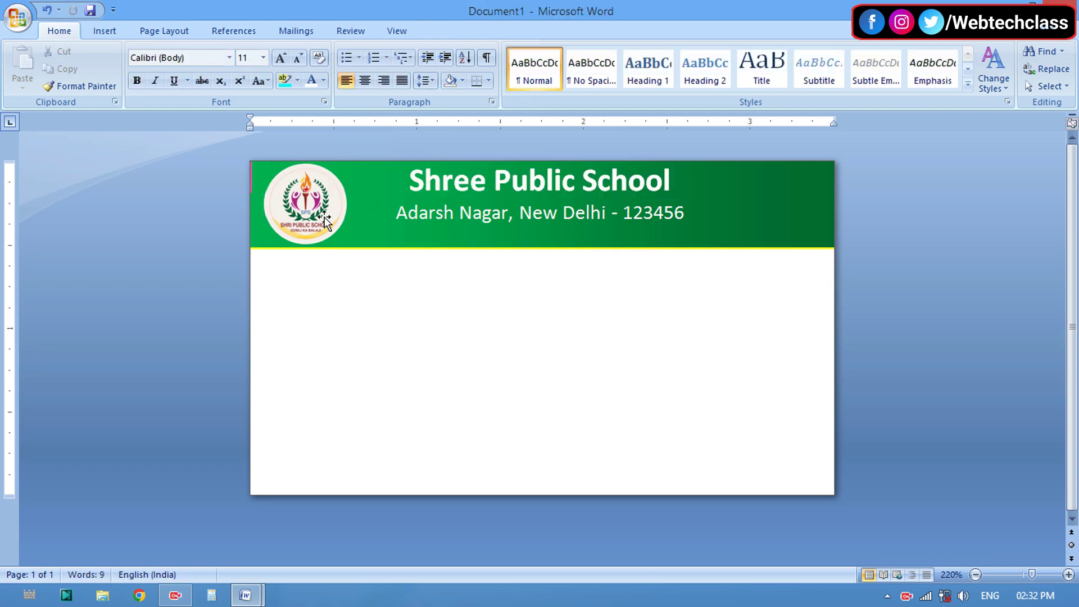
click(408, 180)
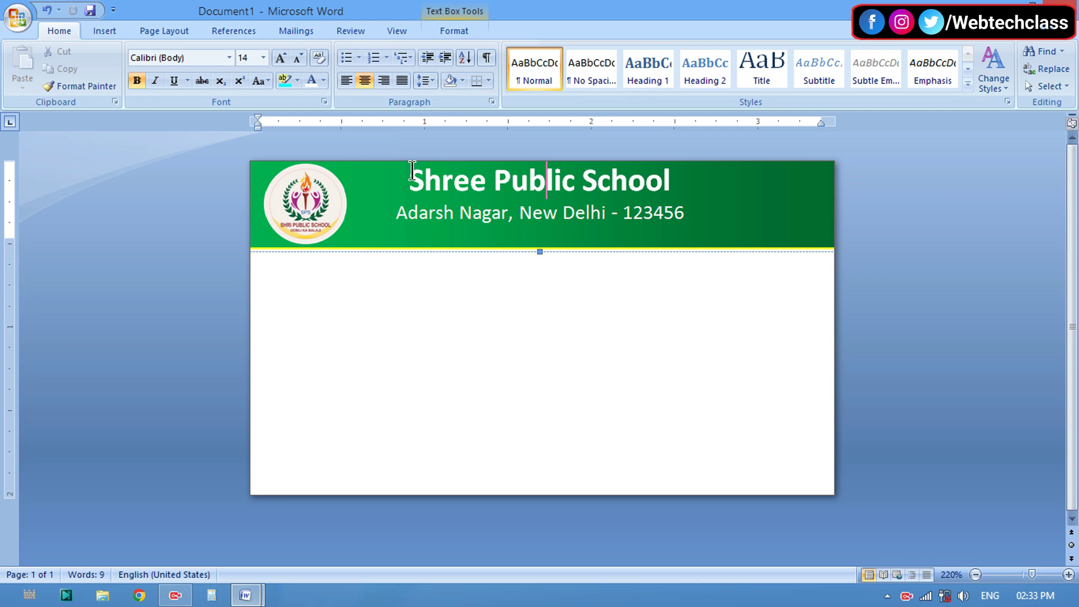
drag(408, 179, 706, 177)
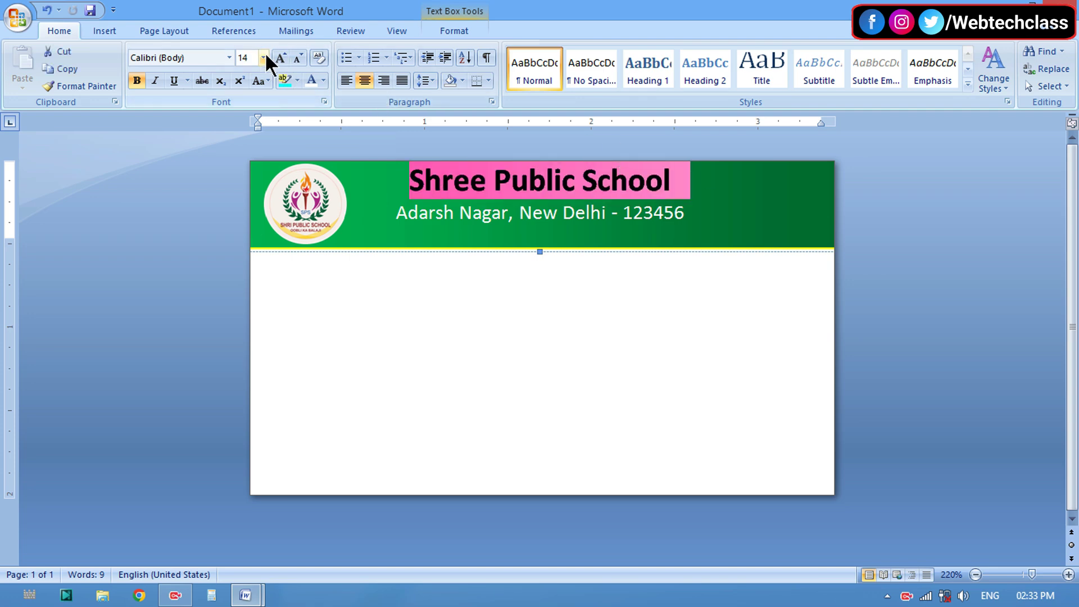
click(278, 59)
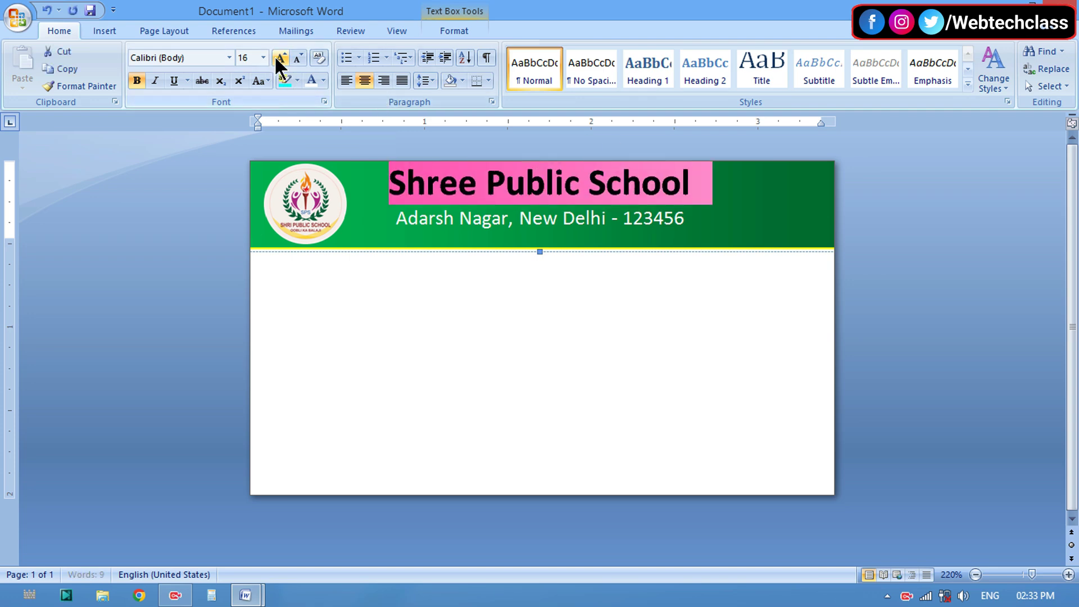
click(716, 201)
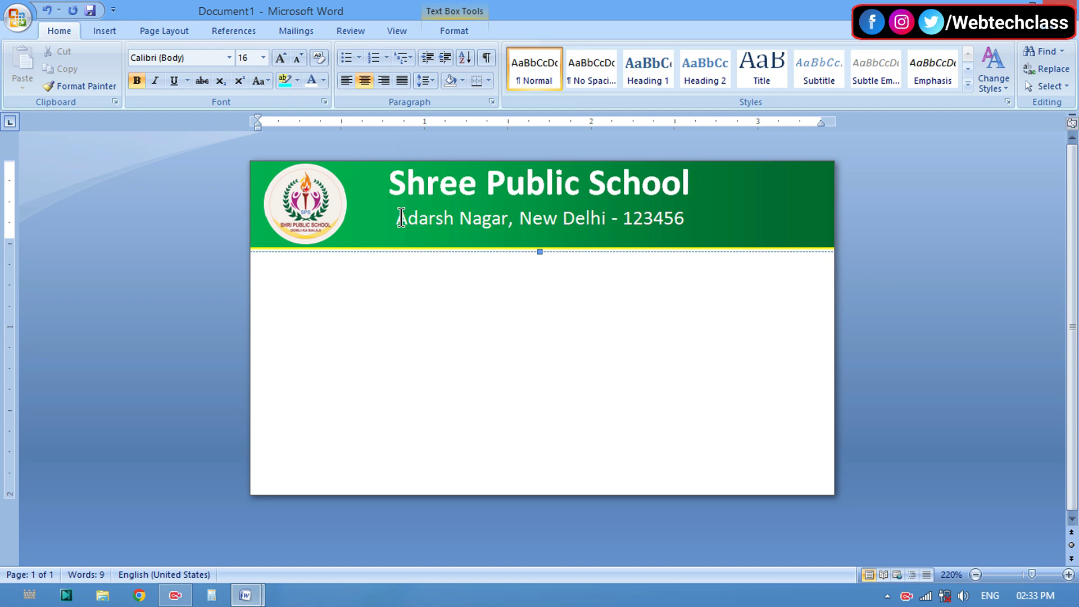
Step: Shrink the address line to 8 pt and make it bold
drag(401, 218, 656, 224)
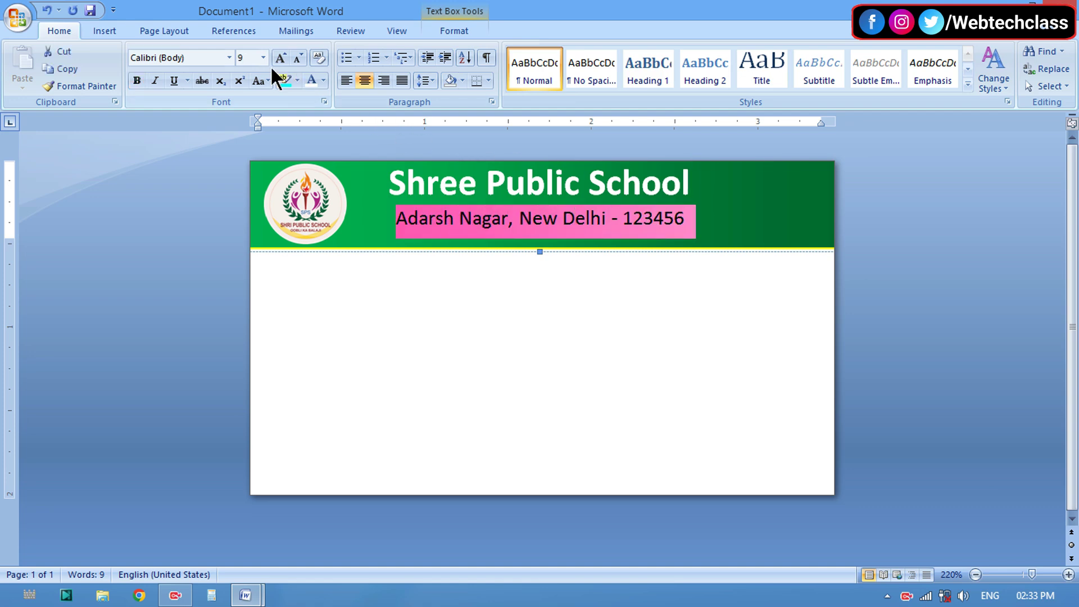
click(297, 59)
click(771, 216)
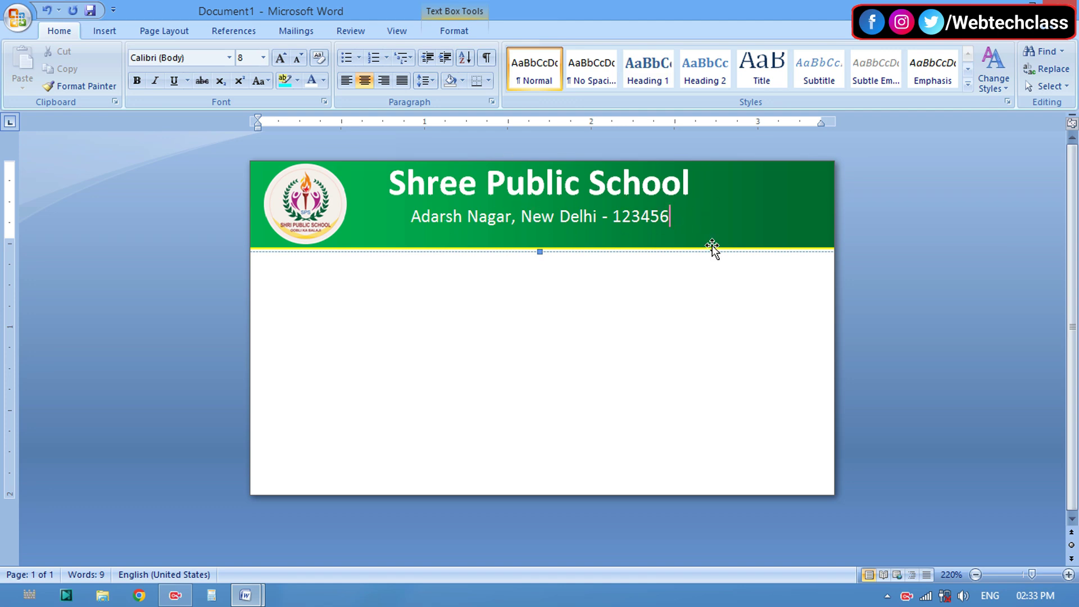
click(724, 310)
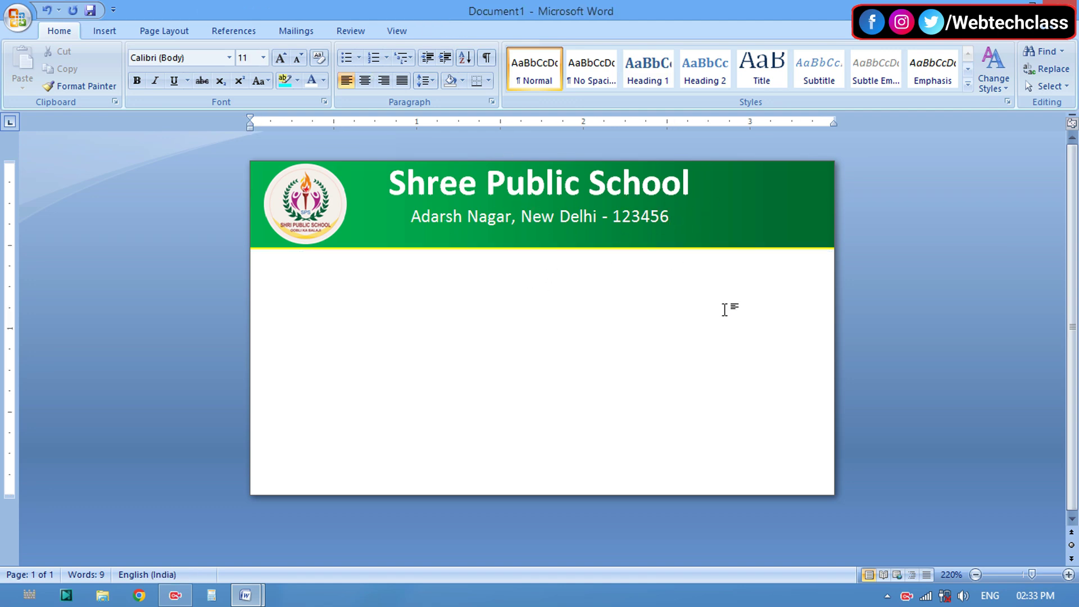
drag(680, 214, 366, 217)
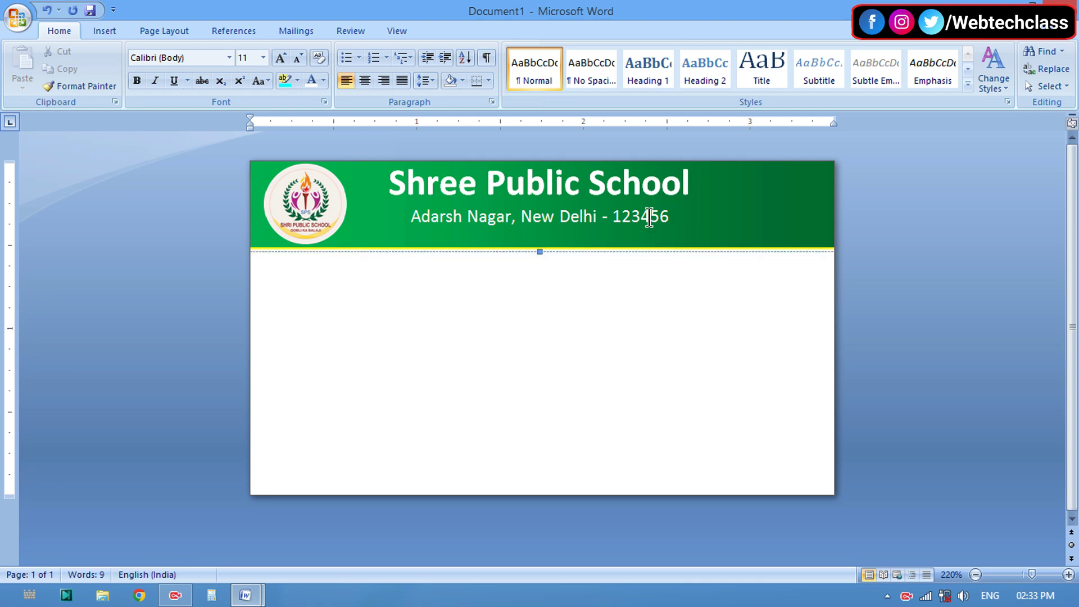
click(133, 84)
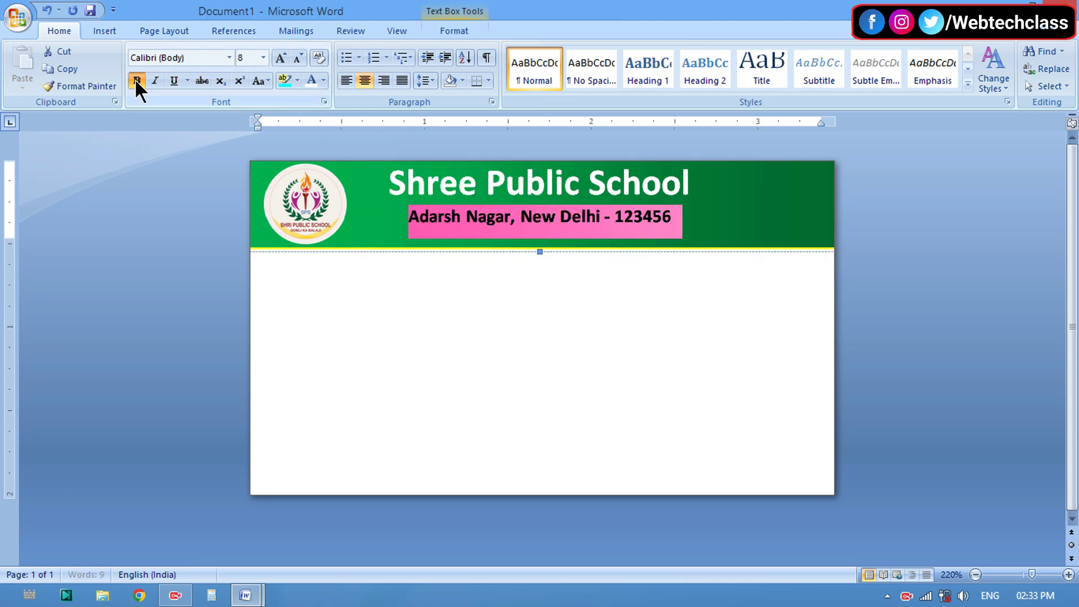
click(598, 348)
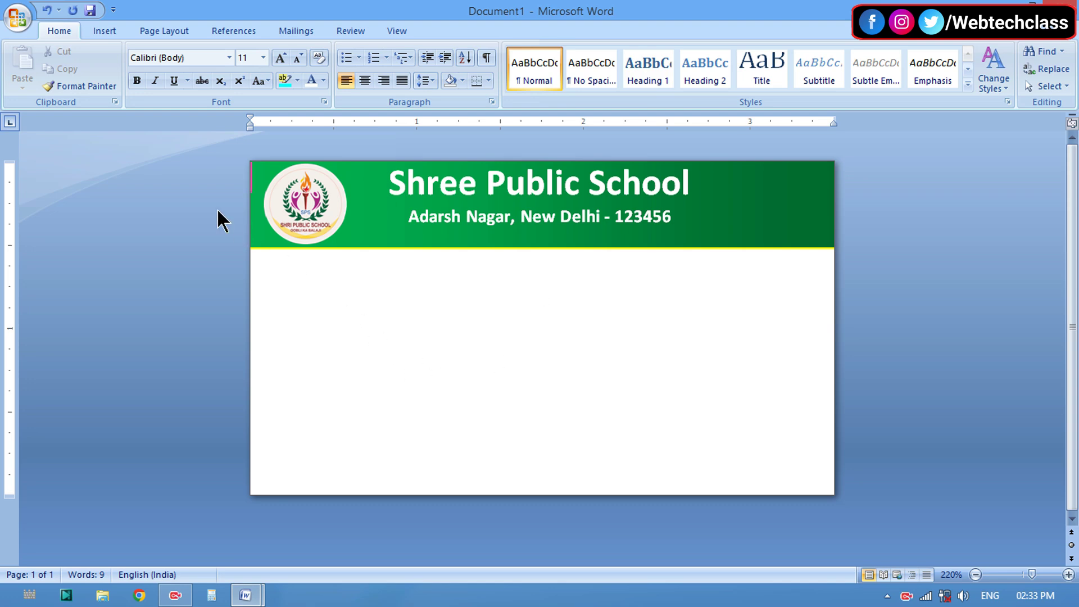
Step: Draw a Wave banner shape across the bottom of the card
click(94, 36)
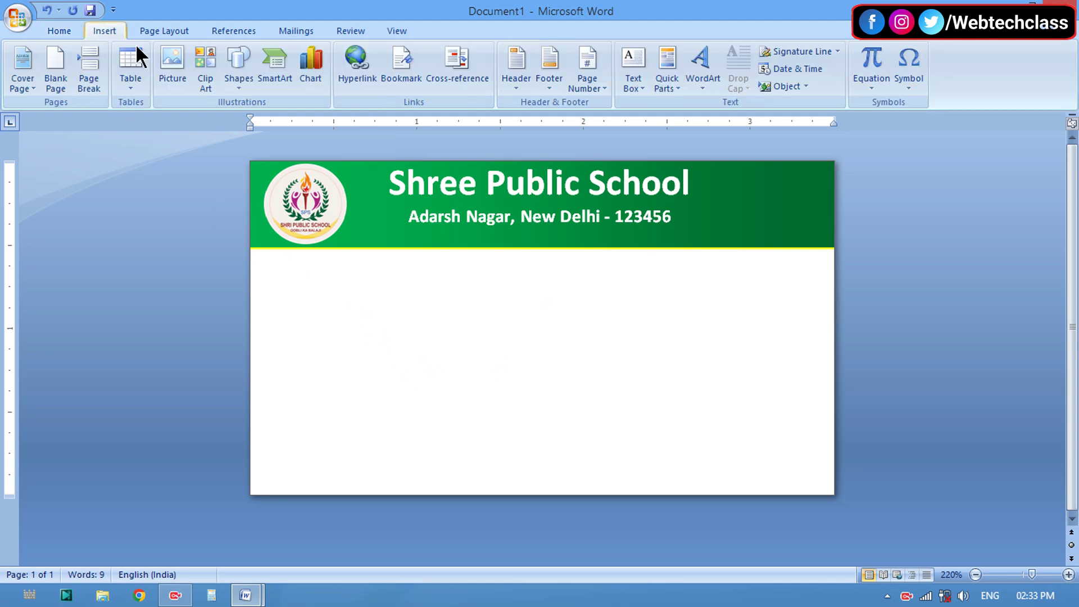
click(244, 79)
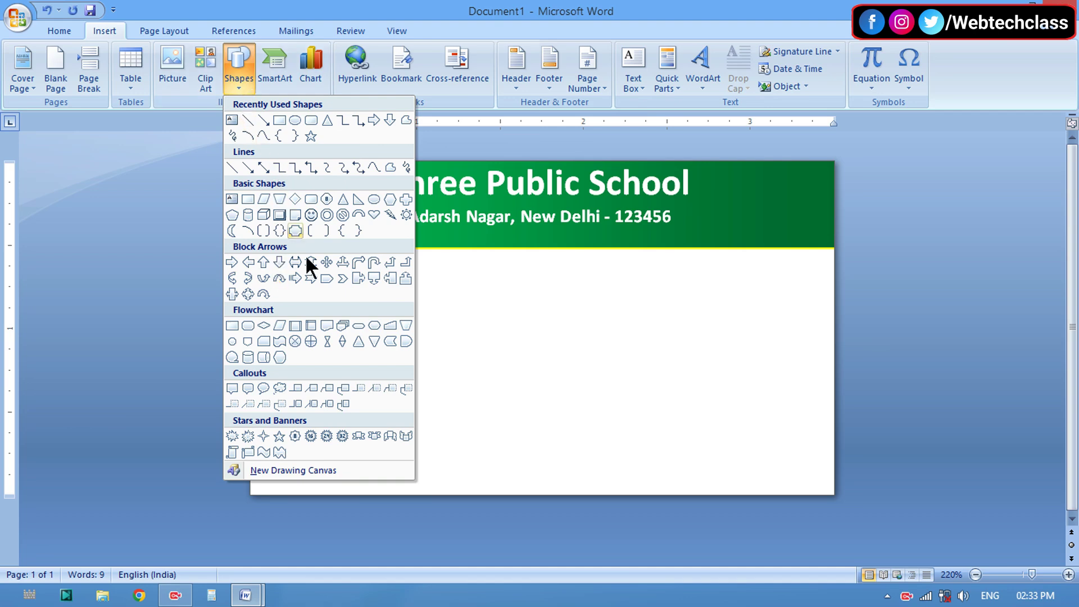
click(265, 451)
drag(266, 432, 824, 510)
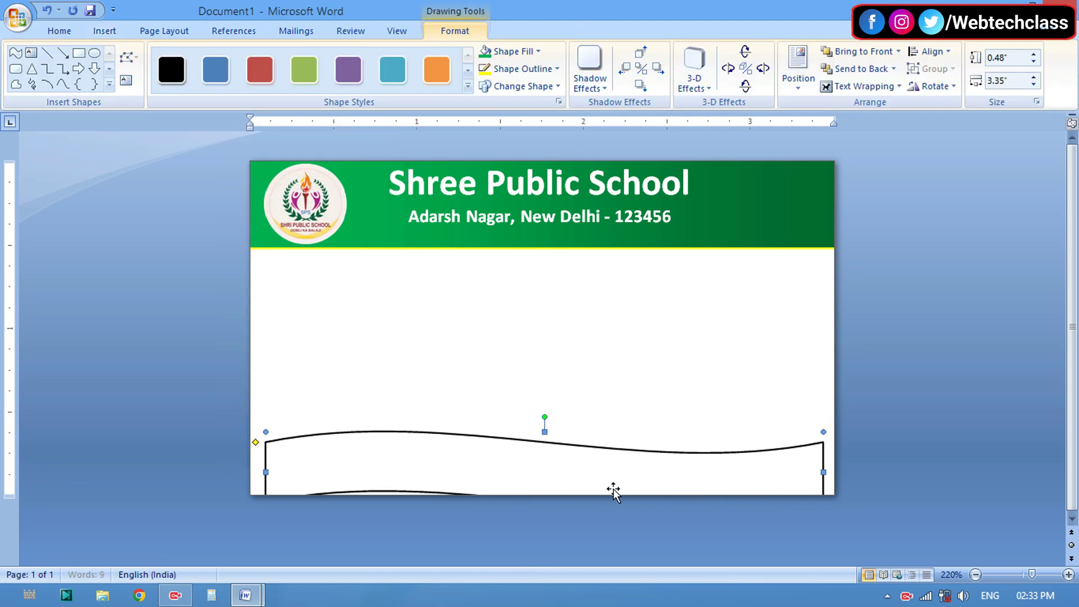
Step: Stretch the wave past both card edges and make it taller, about 0.61 × 3.56 inches
drag(534, 441, 531, 438)
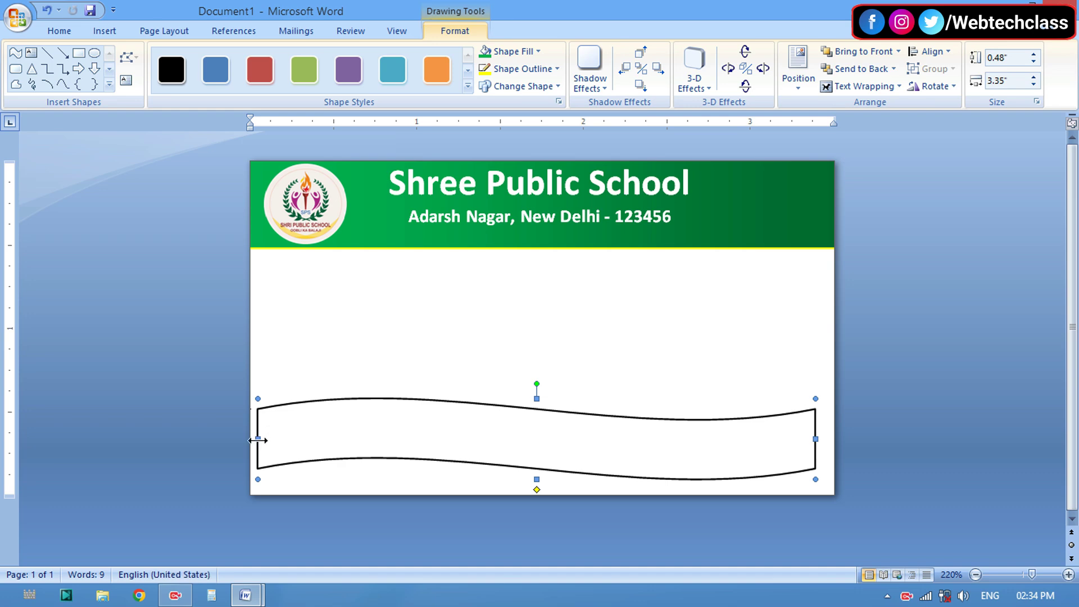
drag(246, 437, 237, 436)
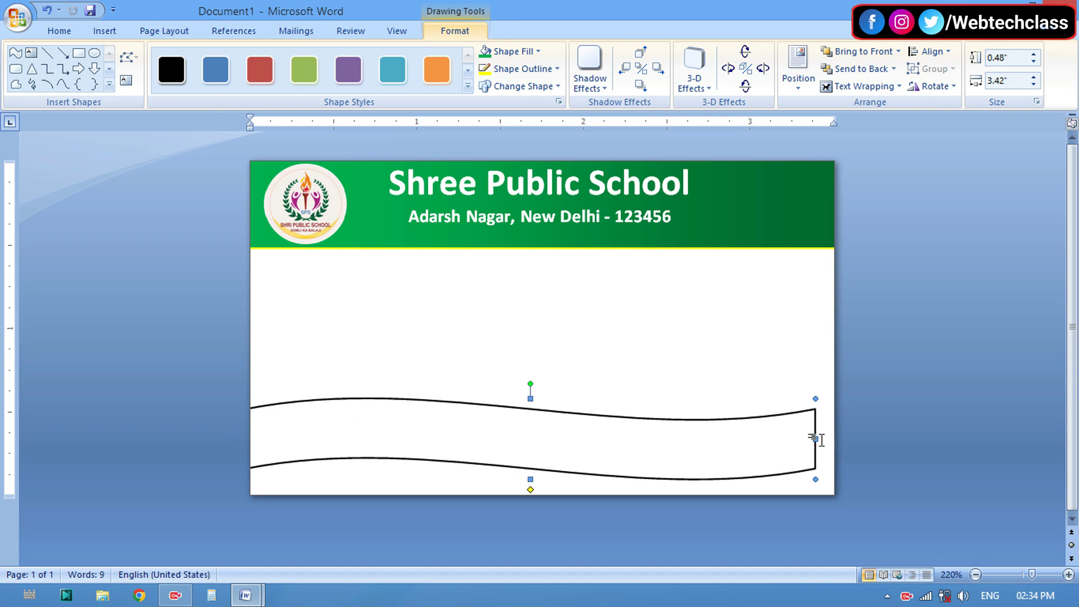
drag(828, 438, 845, 439)
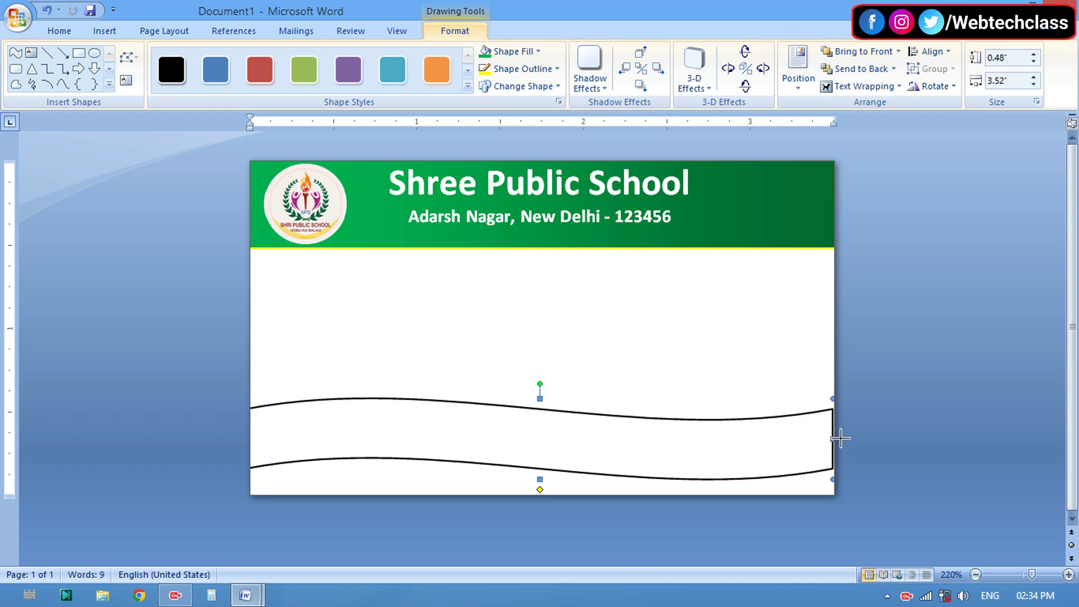
drag(840, 439, 845, 438)
drag(592, 440, 593, 476)
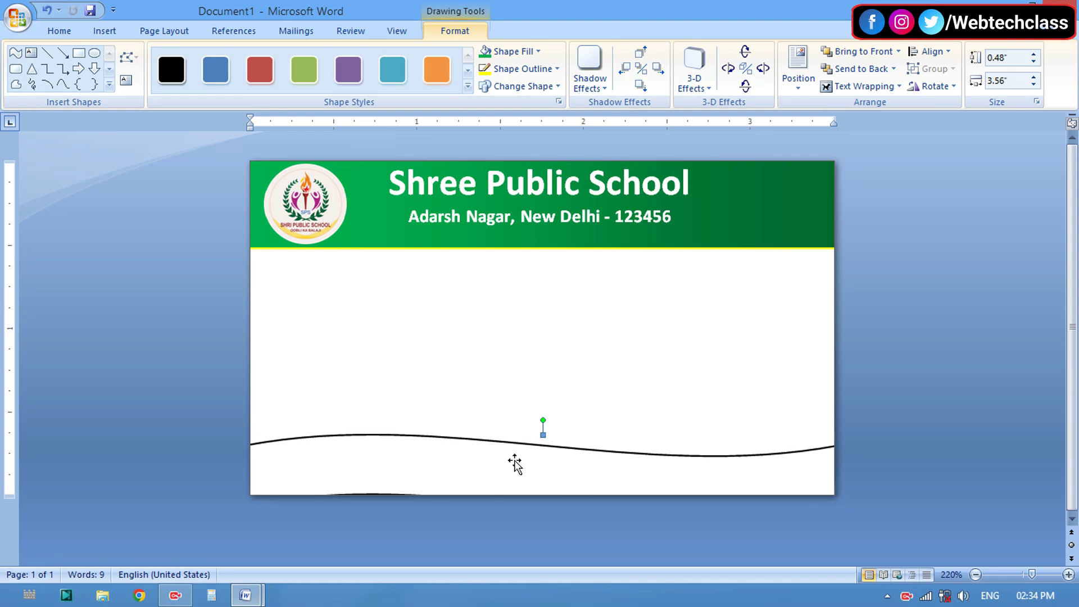
drag(543, 426, 543, 415)
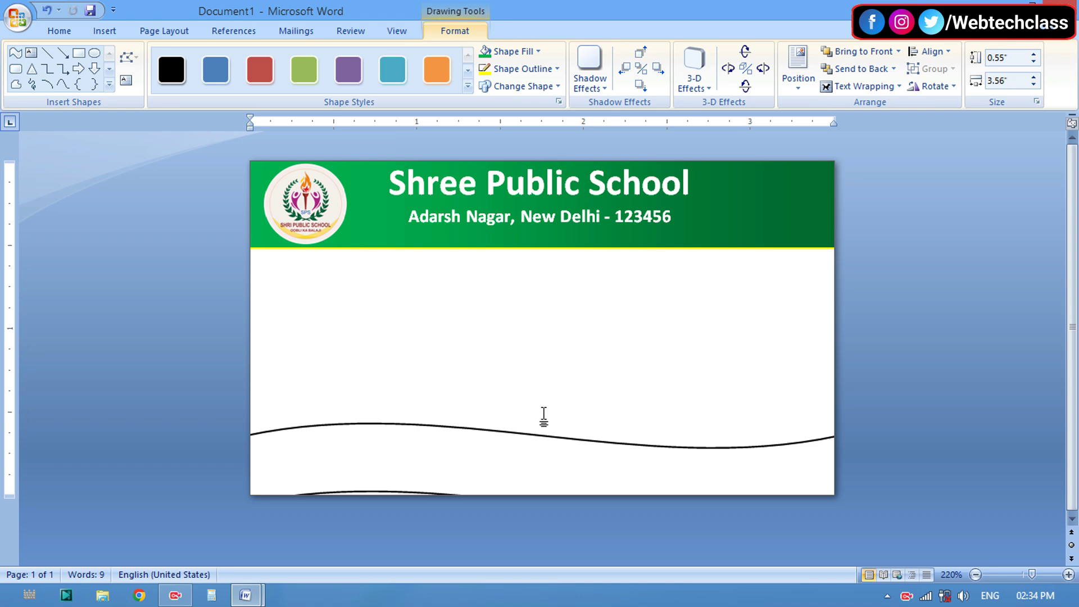
click(543, 427)
click(539, 437)
drag(543, 424, 542, 415)
drag(526, 455, 531, 464)
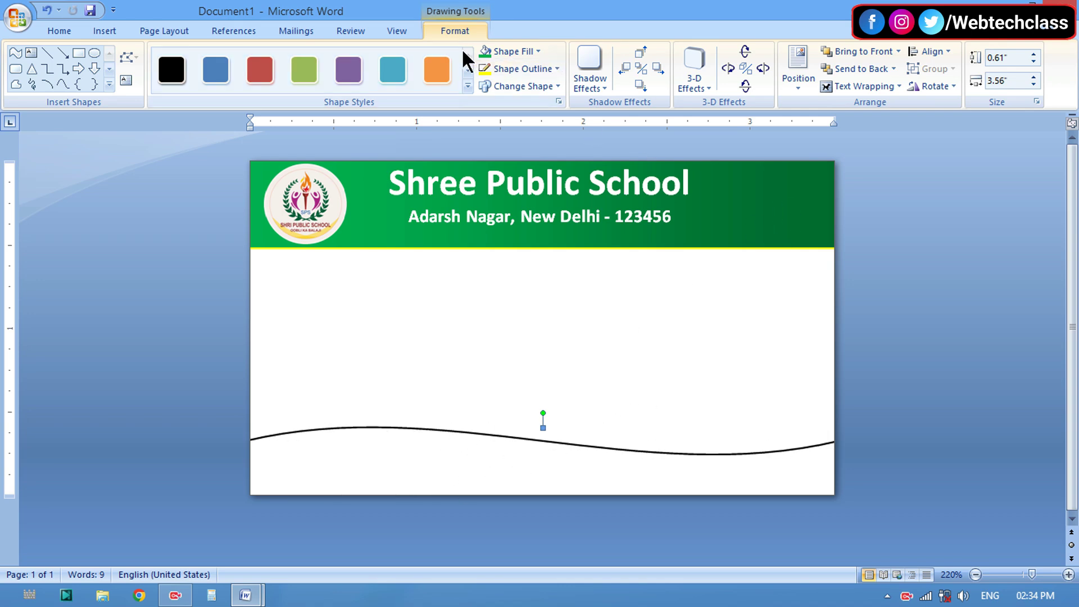
click(928, 85)
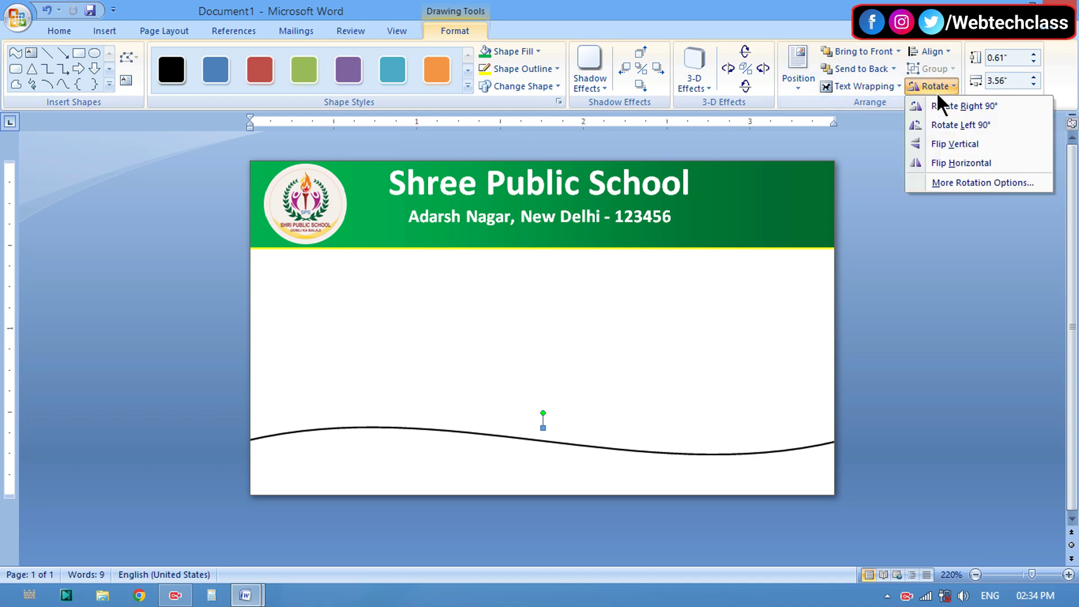
Step: Flip the wave horizontally and give it a light green gradient fill with a yellow outline
click(952, 161)
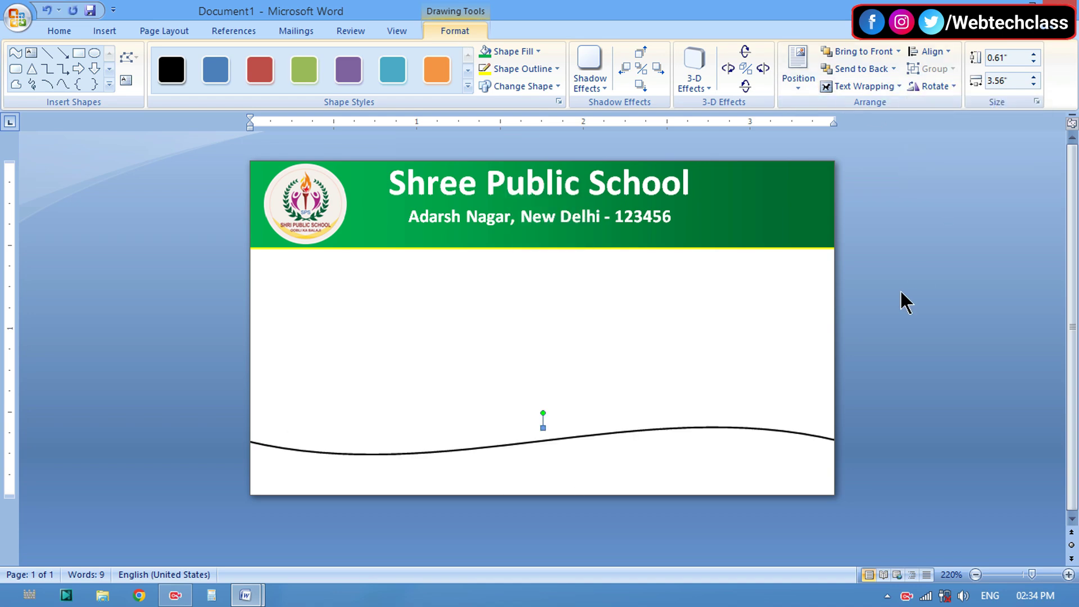
click(524, 50)
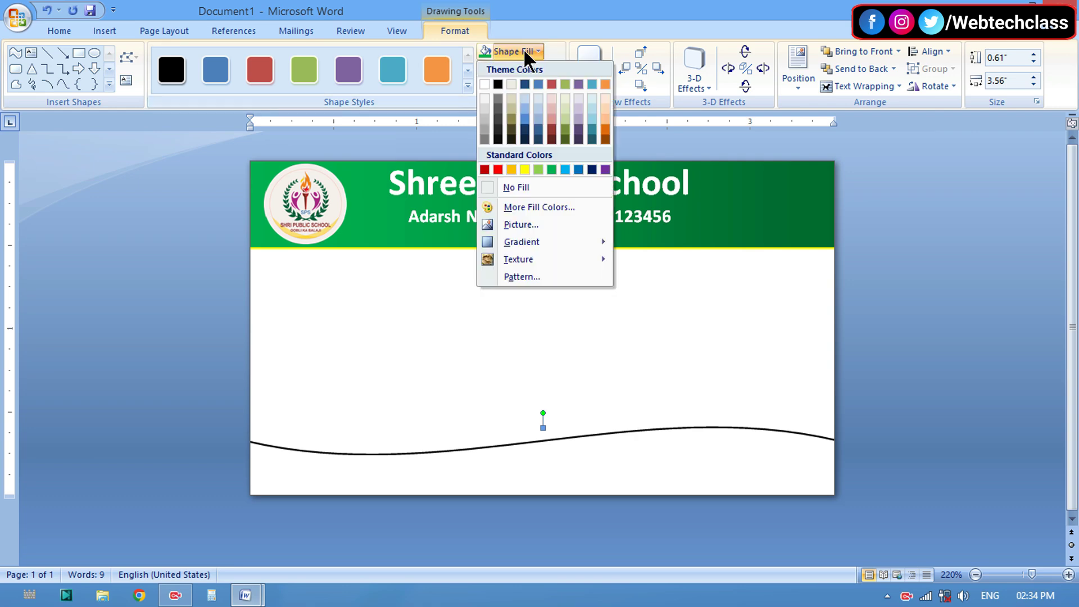
click(551, 167)
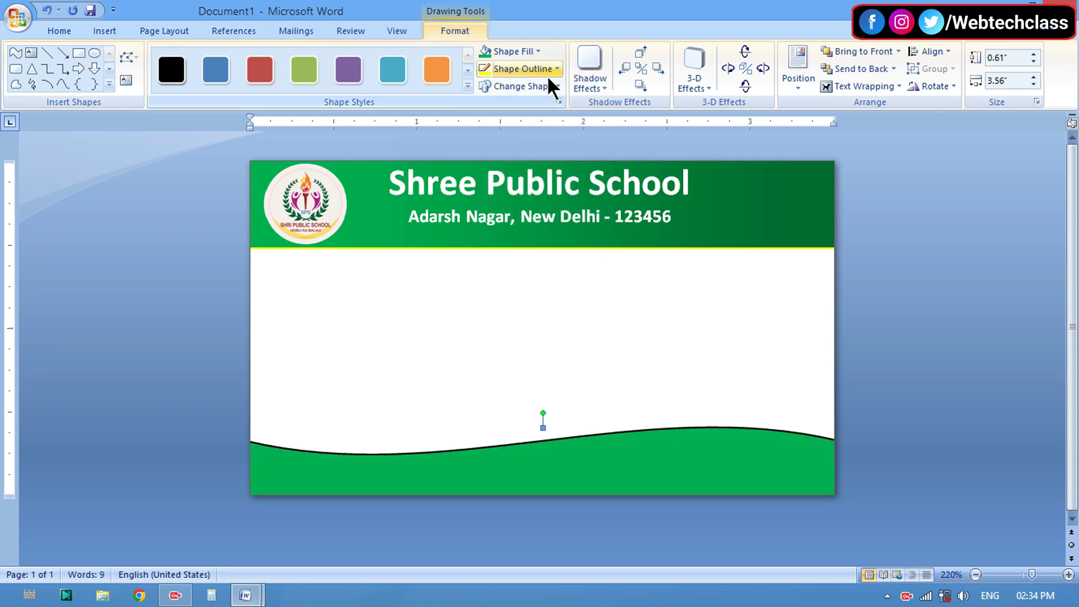
click(547, 75)
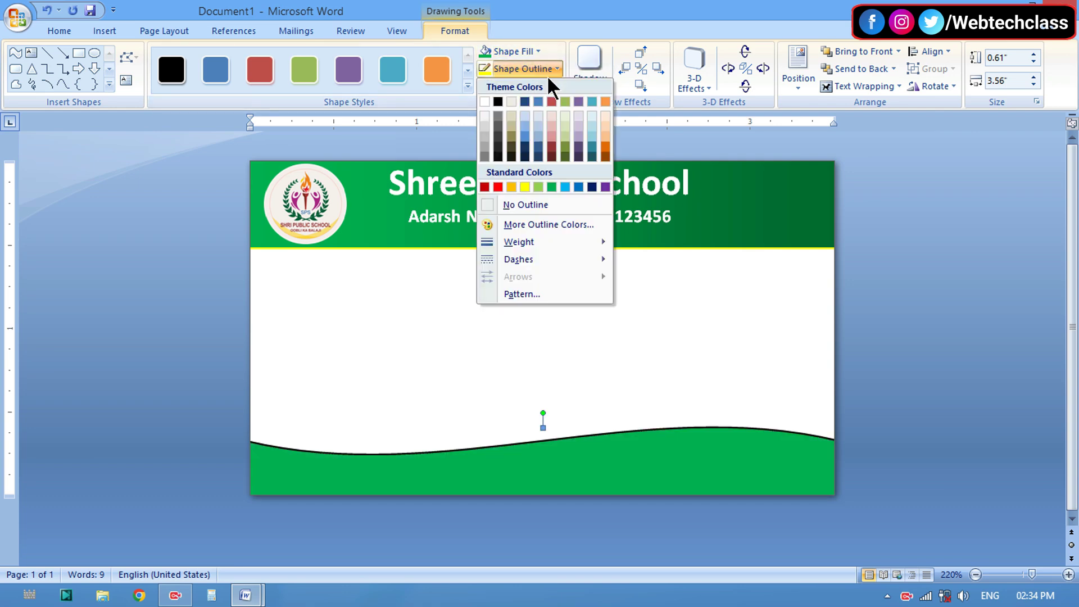
click(525, 187)
click(514, 50)
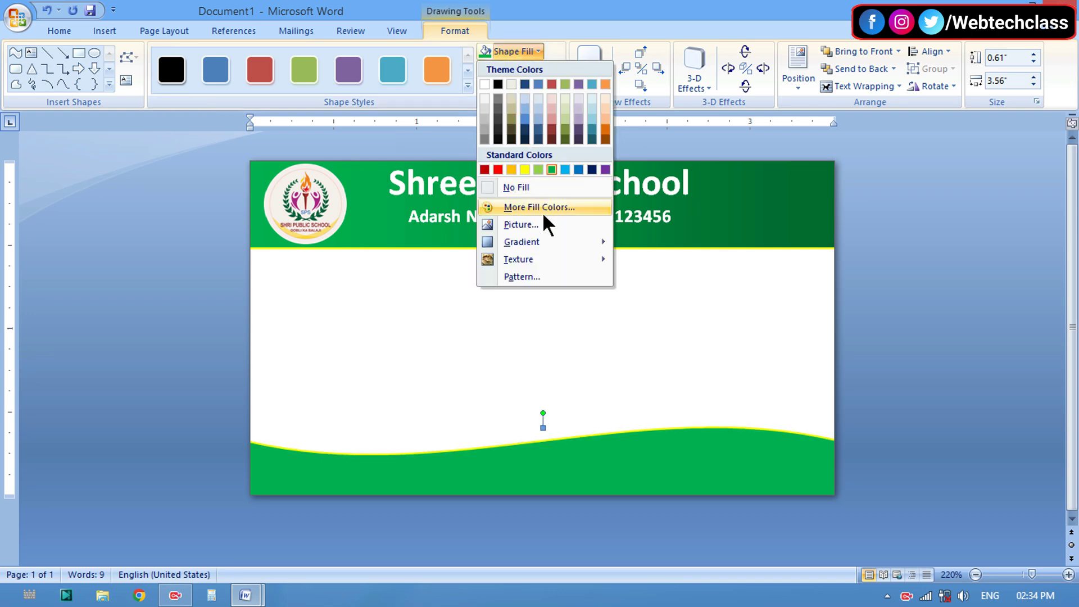
mouse_move(522, 243)
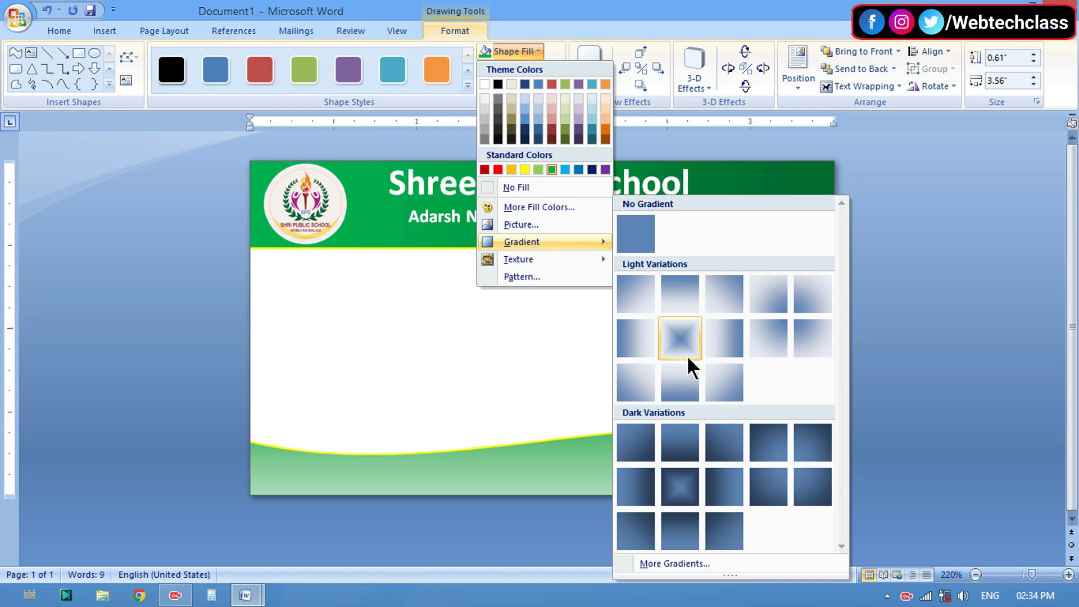
click(721, 458)
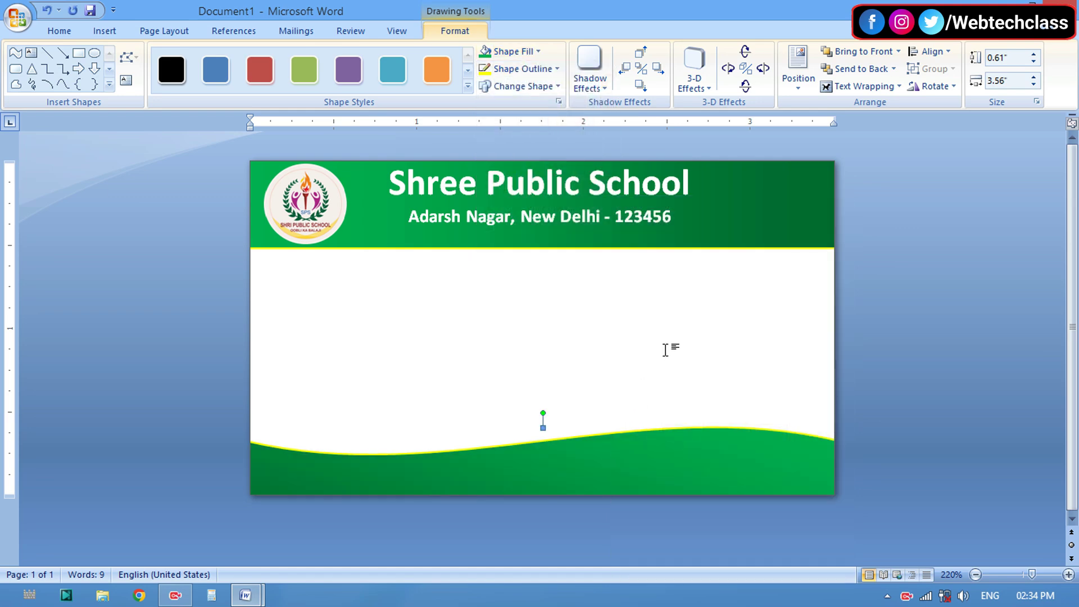
click(665, 349)
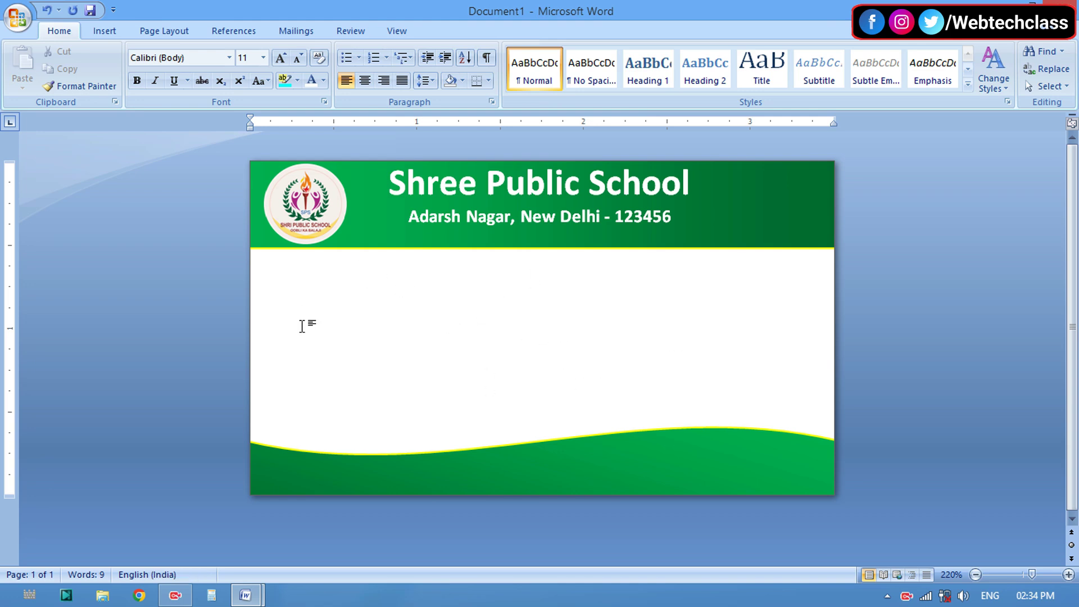
Step: Insert the picture images-removebg-preview from the Desktop's PNG Logo folder
click(104, 33)
click(171, 66)
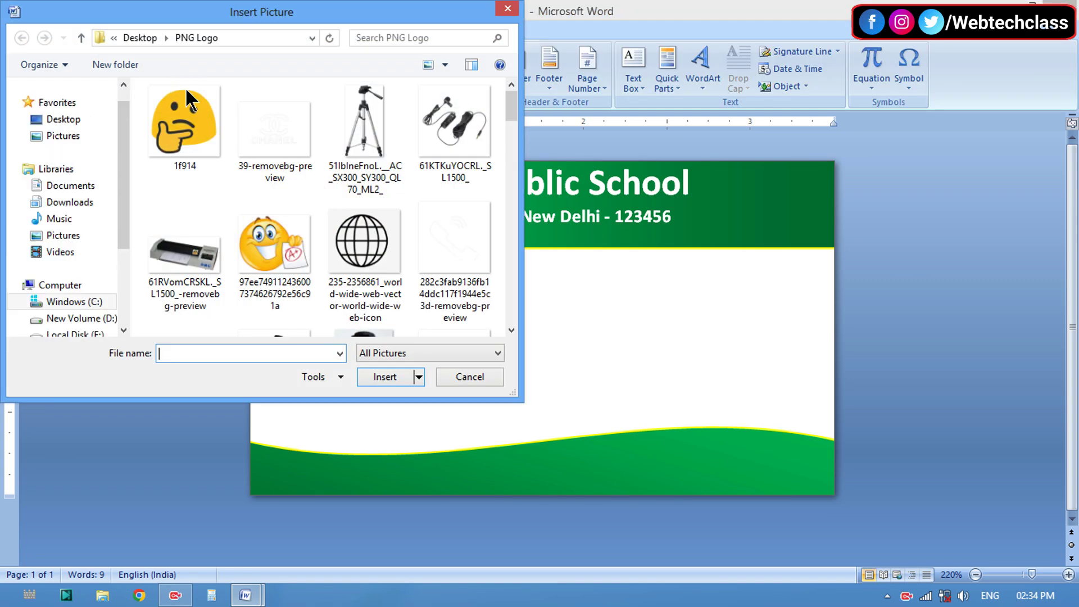
click(63, 120)
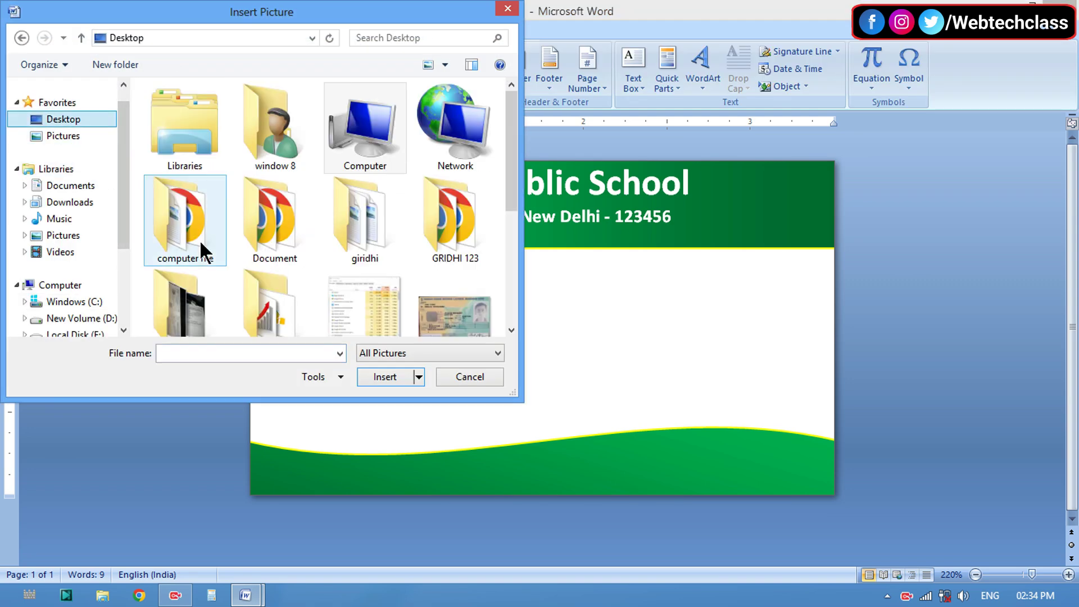
double_click(291, 287)
scroll(314, 237, down, 2)
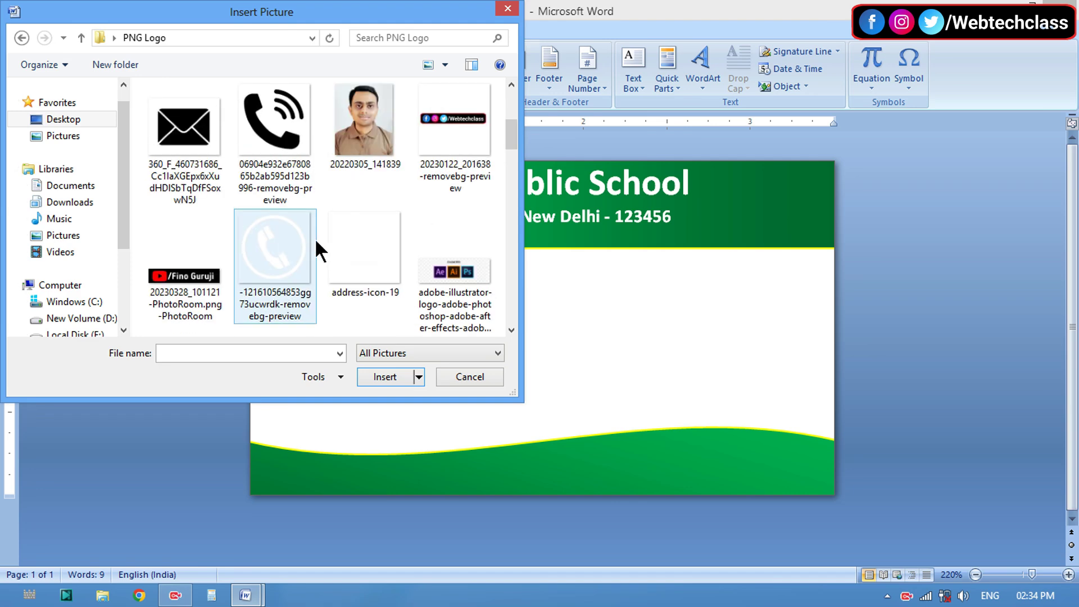
scroll(314, 238, down, 2)
scroll(315, 238, down, 2)
scroll(314, 238, down, 2)
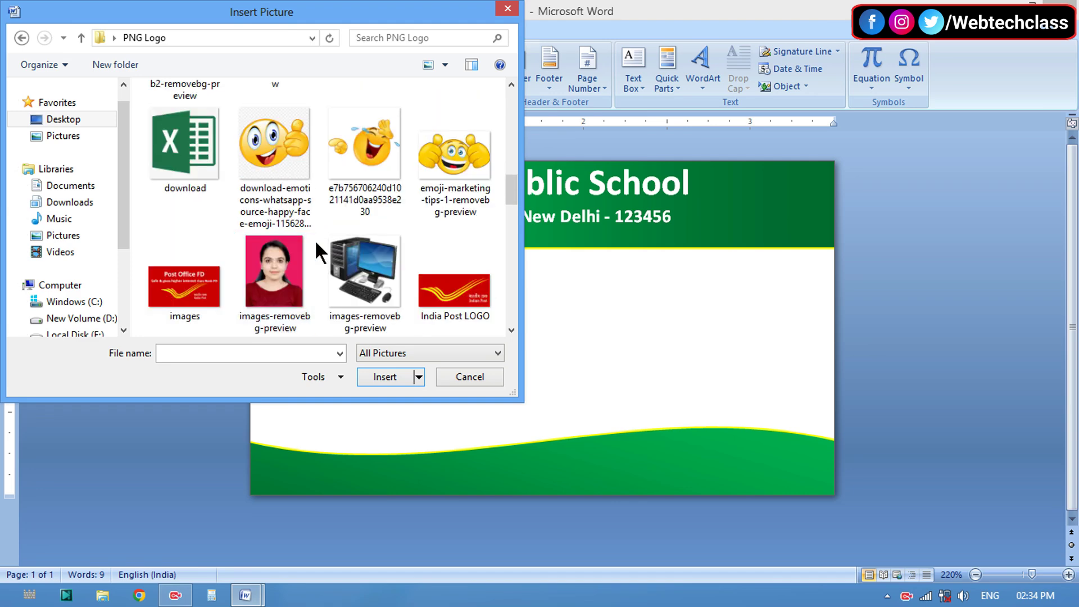
scroll(314, 240, down, 2)
click(278, 146)
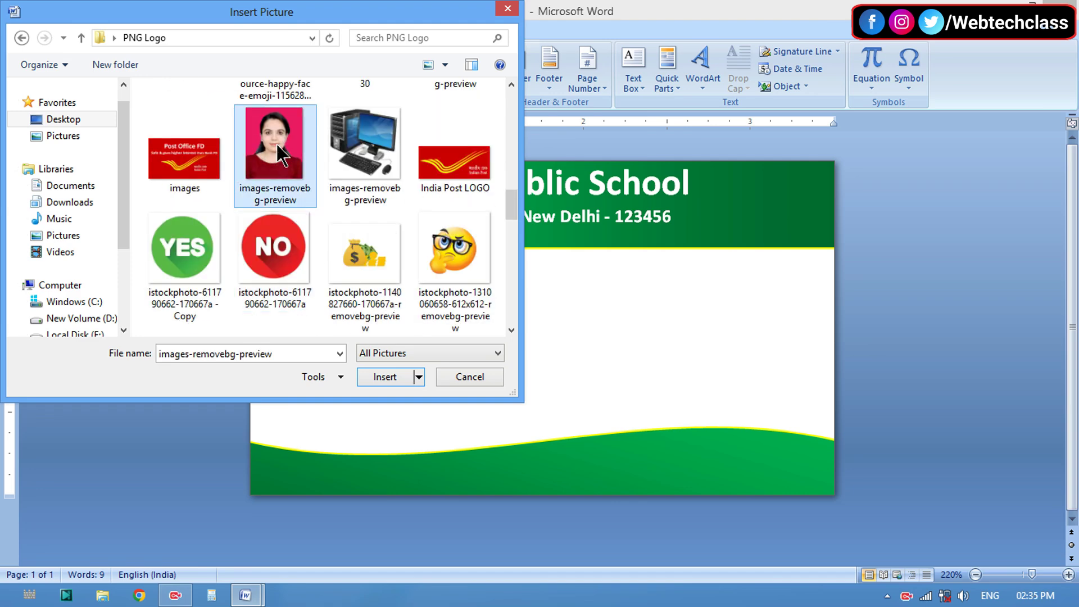
click(380, 376)
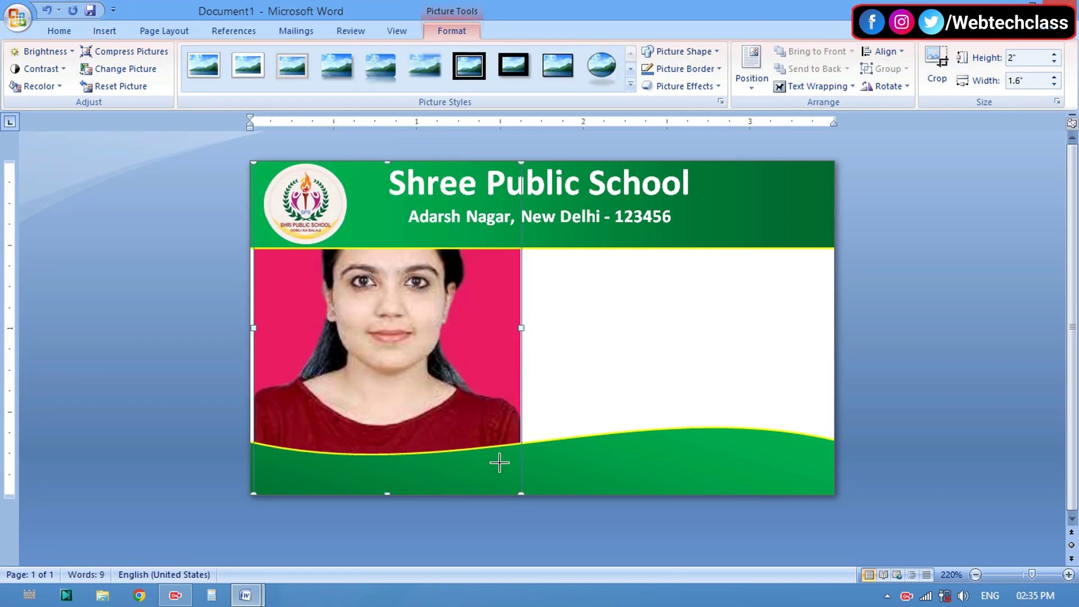
Step: Shrink the photo, set it In Front of Text, and place it below the header
drag(500, 462, 349, 245)
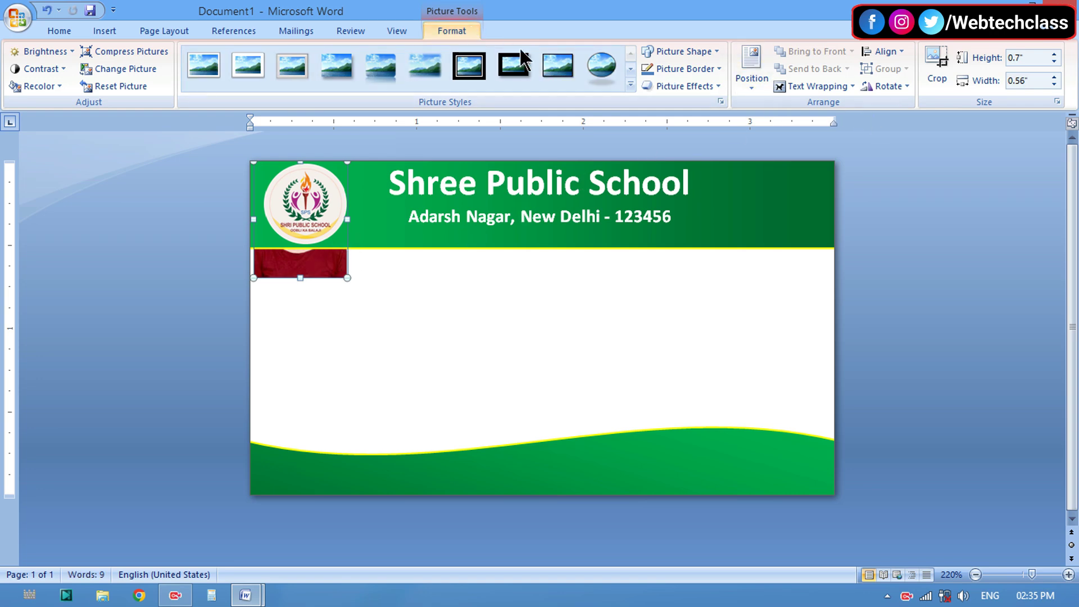
click(816, 86)
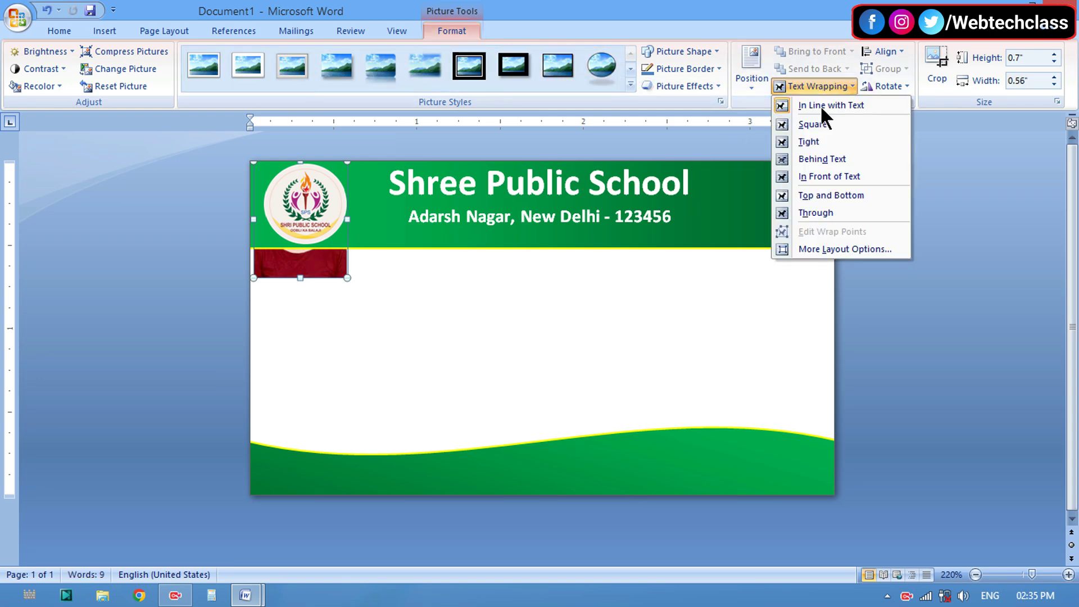
click(816, 176)
mouse_move(295, 202)
mouse_down()
mouse_move(305, 275)
mouse_move(361, 391)
mouse_up()
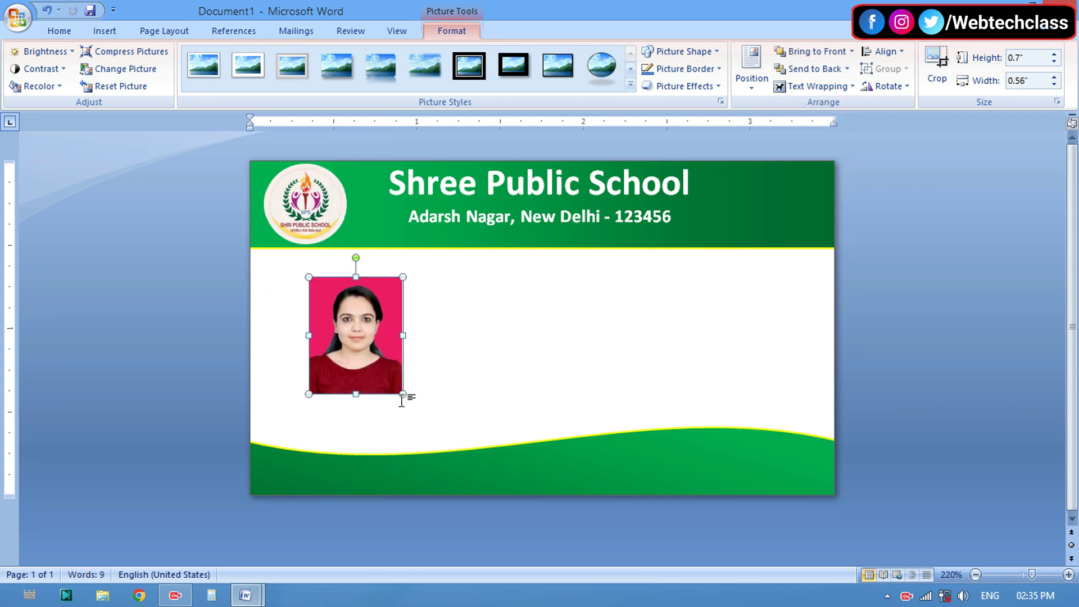
drag(408, 399, 418, 411)
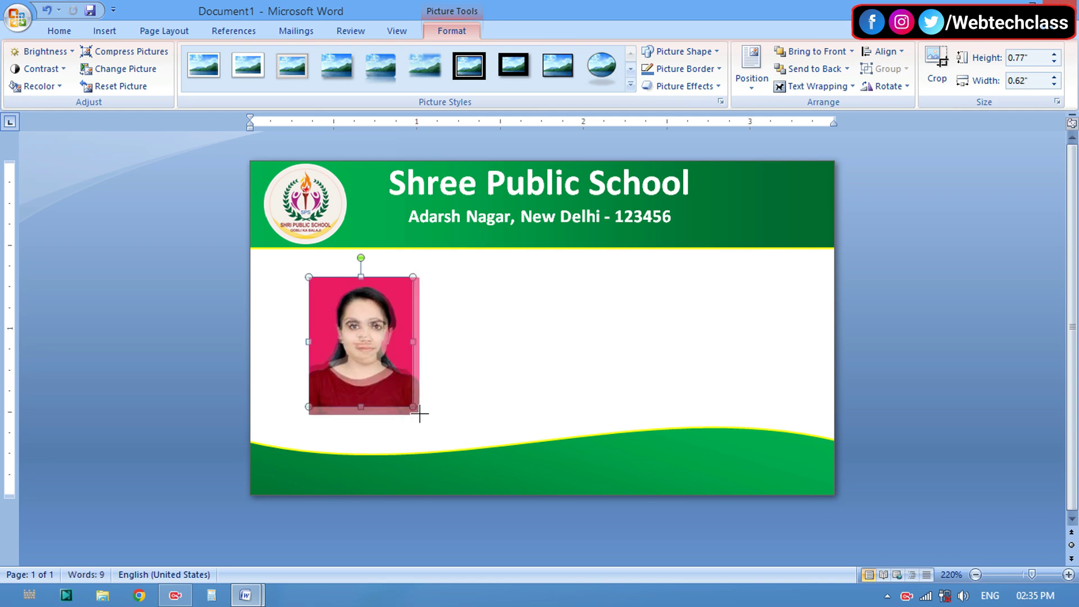
drag(417, 410, 424, 420)
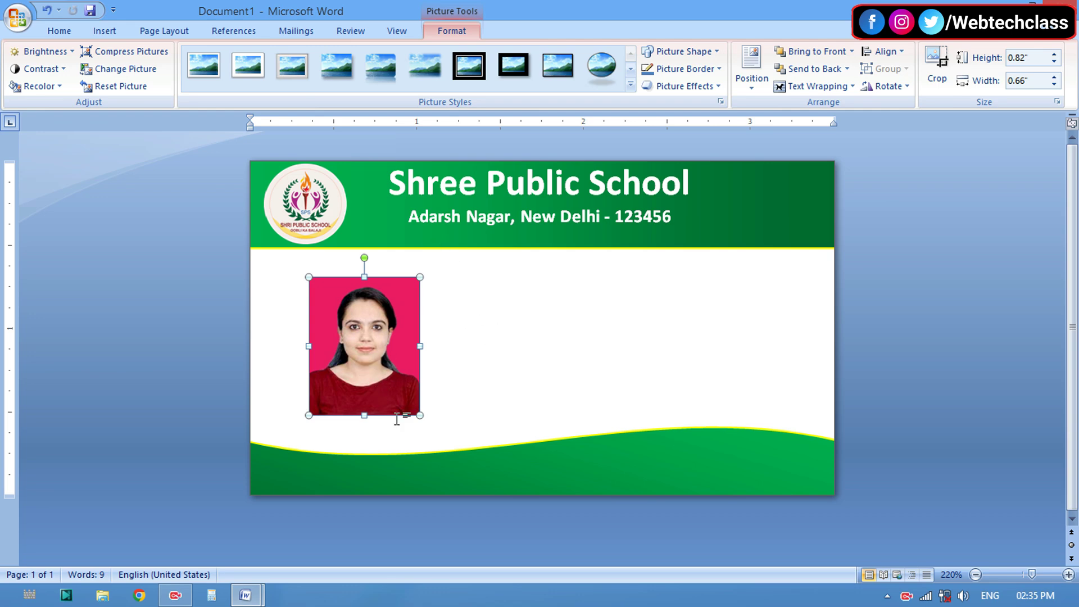
Step: Give the photo a yellow 1 pt picture border
click(703, 69)
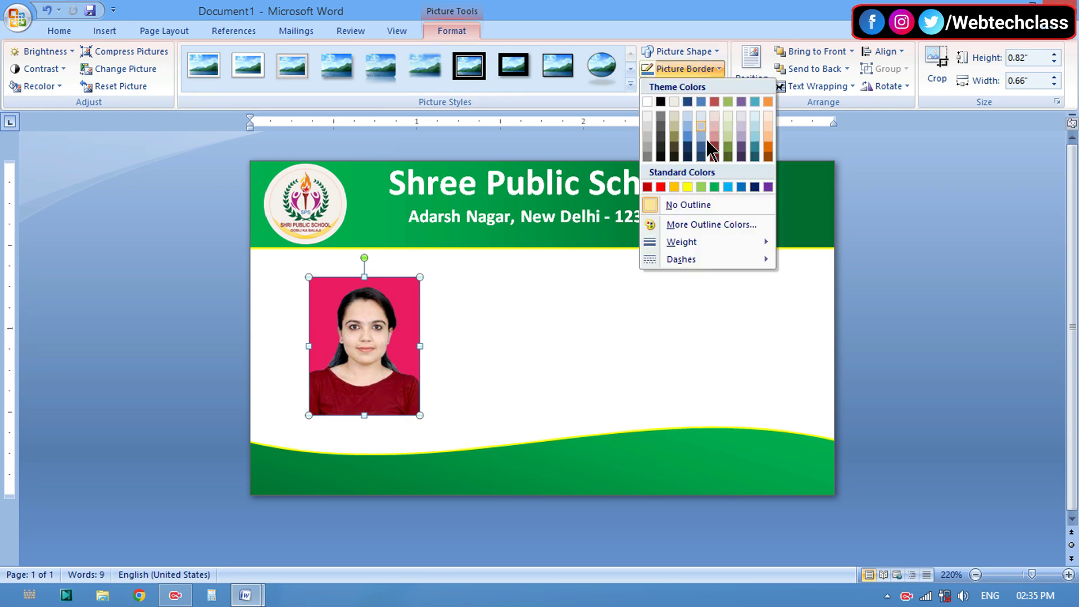
click(687, 186)
click(666, 68)
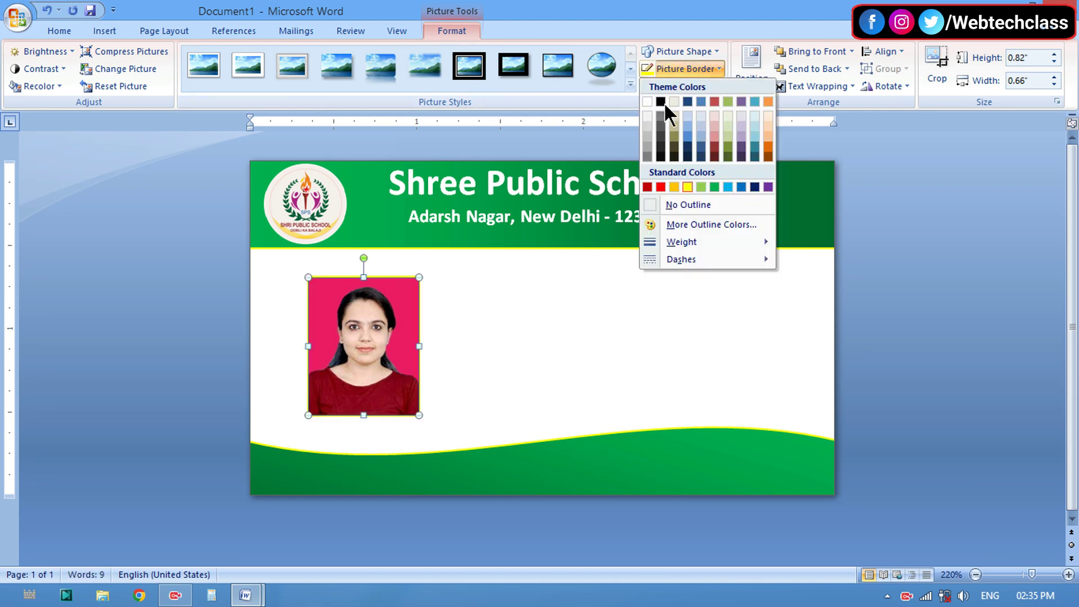
mouse_move(681, 242)
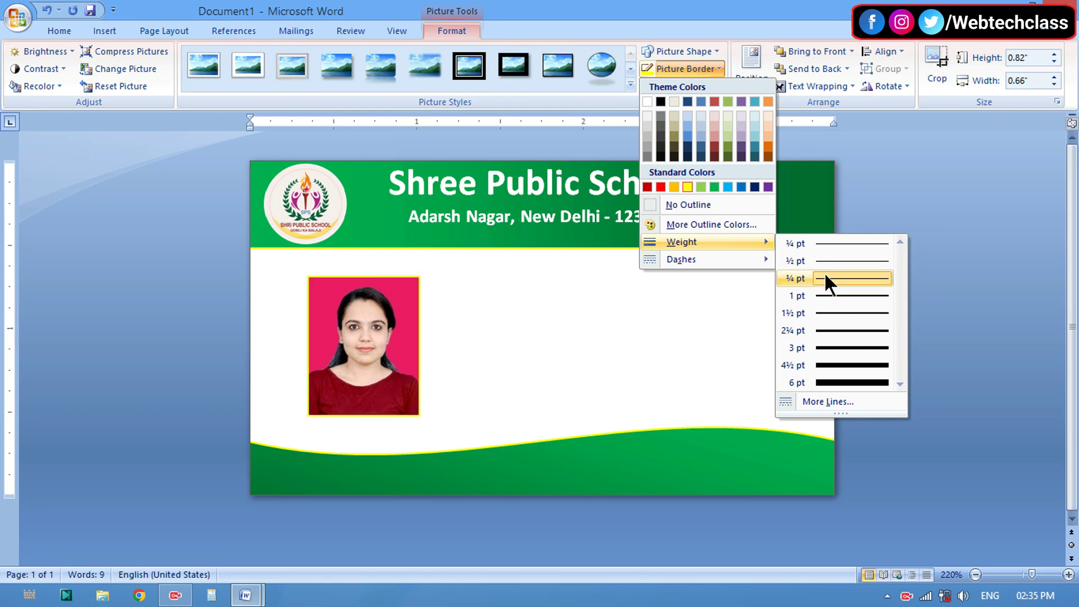
click(812, 295)
click(541, 335)
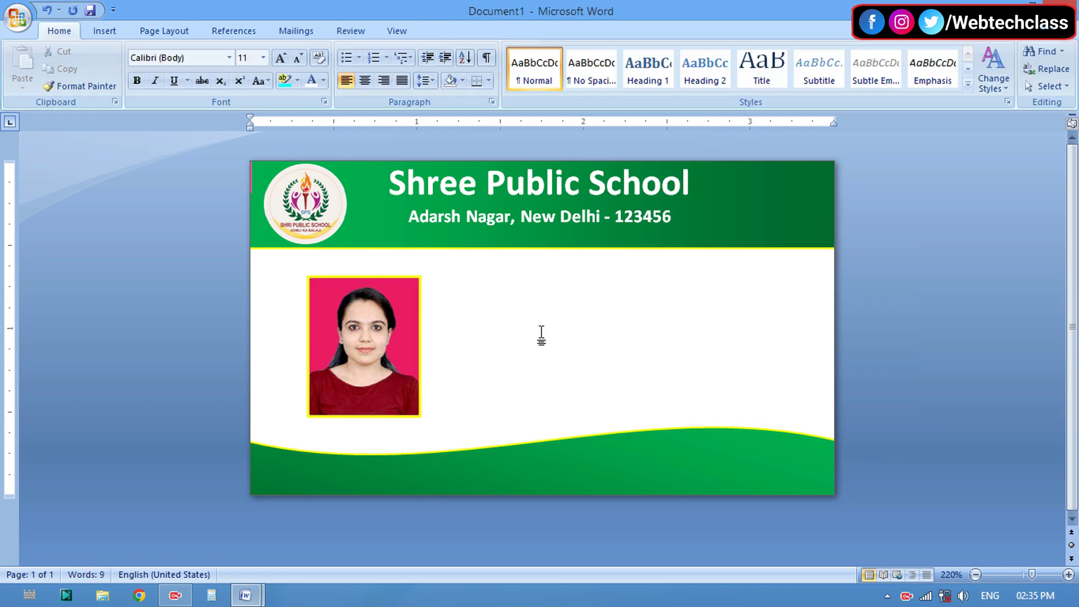
click(470, 300)
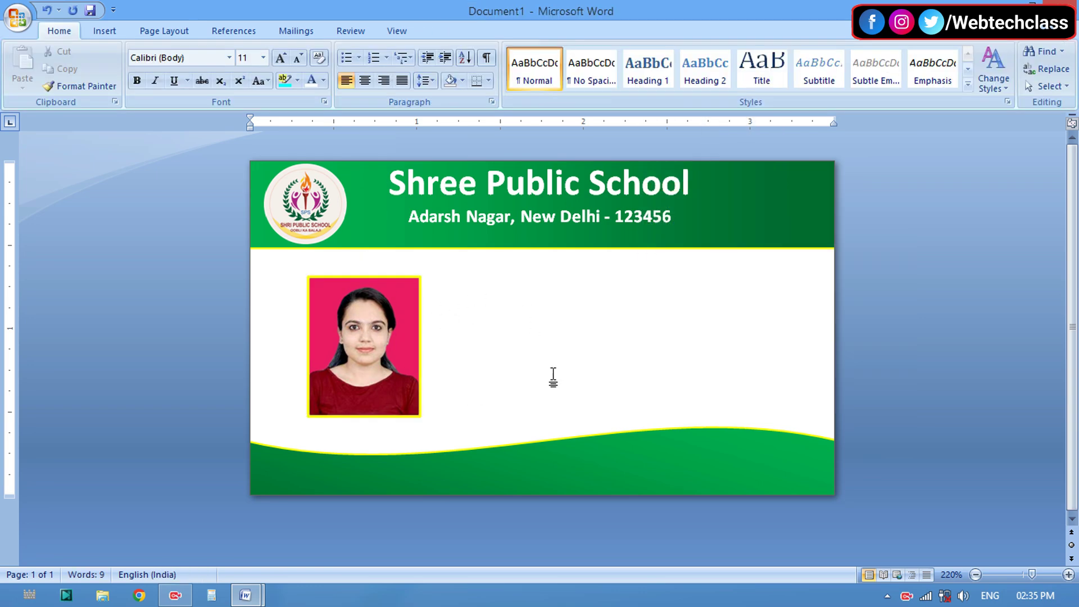
Step: Draw a text box below the header, right of the photo
key(Return)
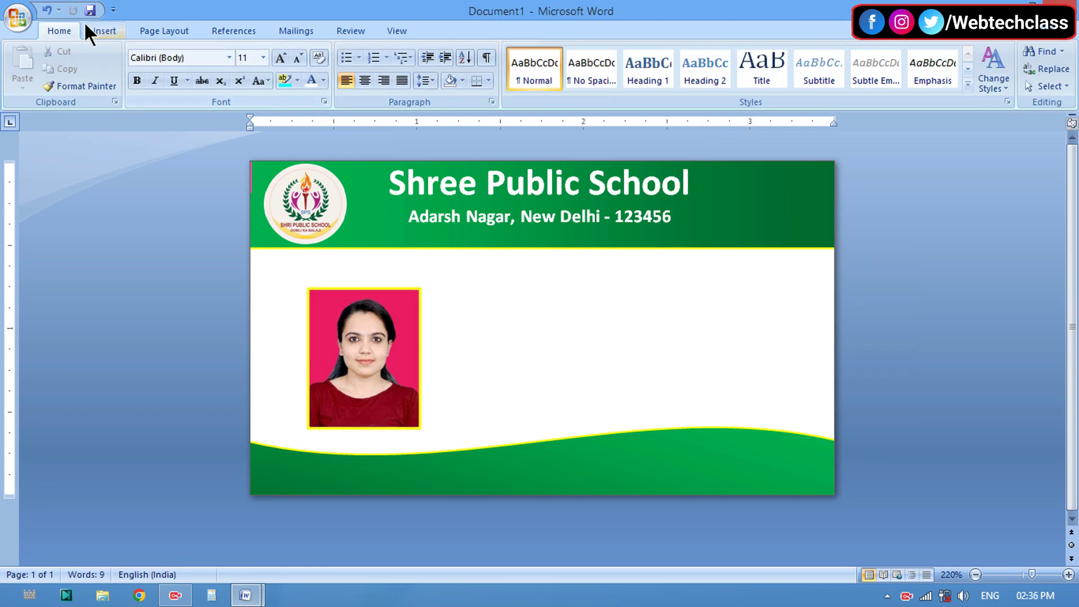
click(105, 31)
click(238, 78)
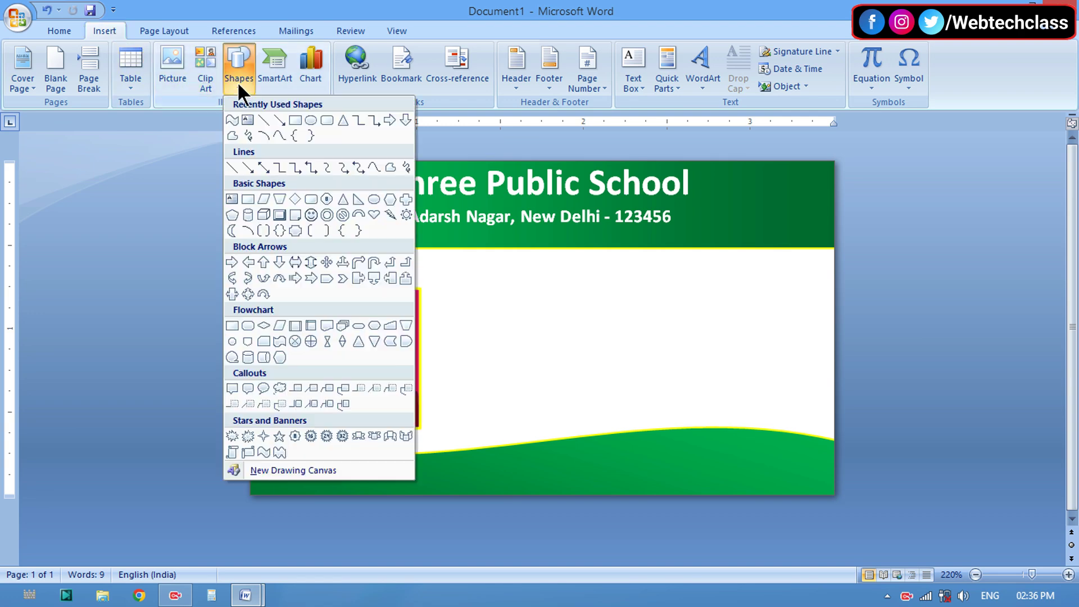
click(230, 198)
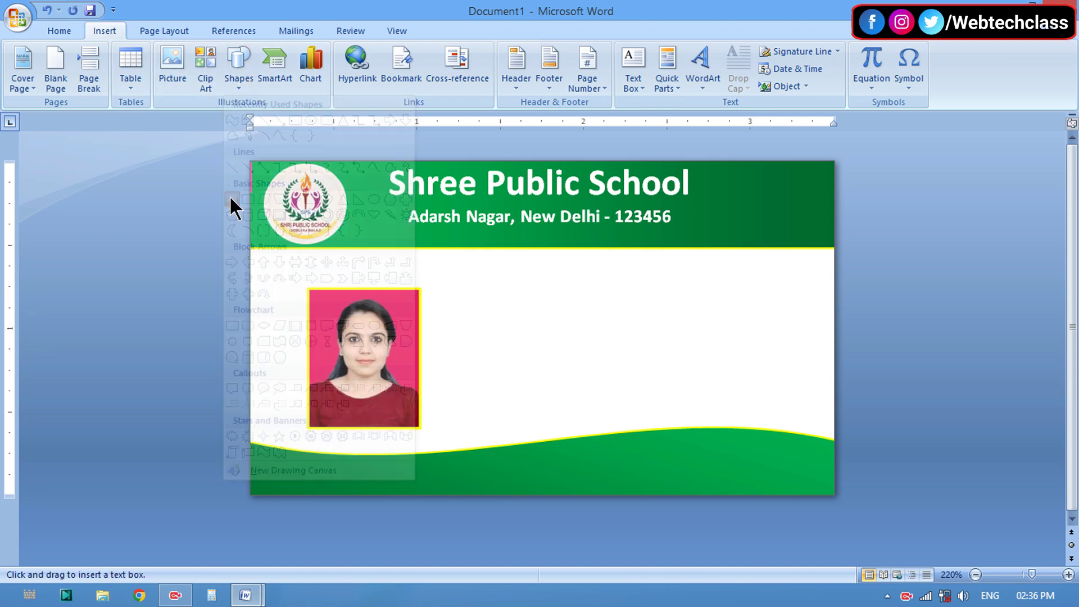
drag(427, 254, 698, 303)
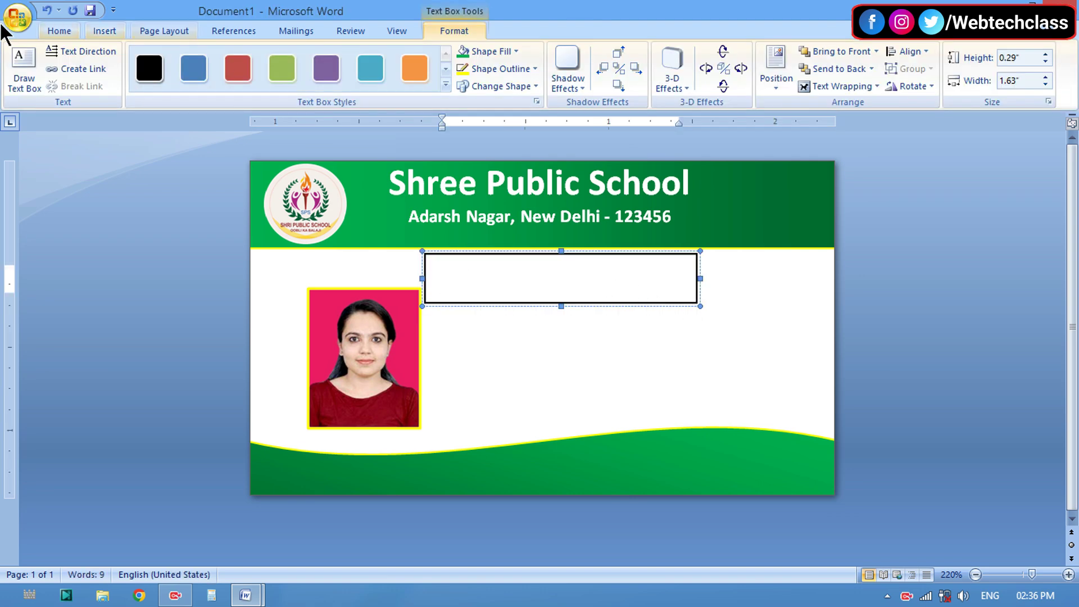
Step: Type 'IDENTITY CARD' in the text box at font size 9
click(49, 29)
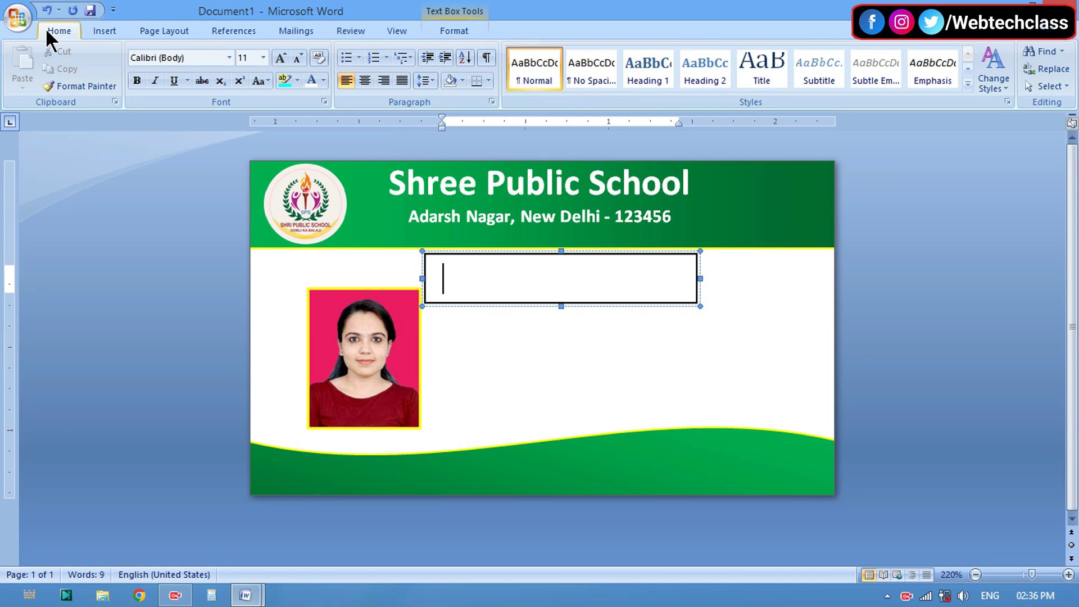
click(296, 56)
click(296, 56)
key(Caps_Lock)
text(I)
key(Caps_Lock)
text(de)
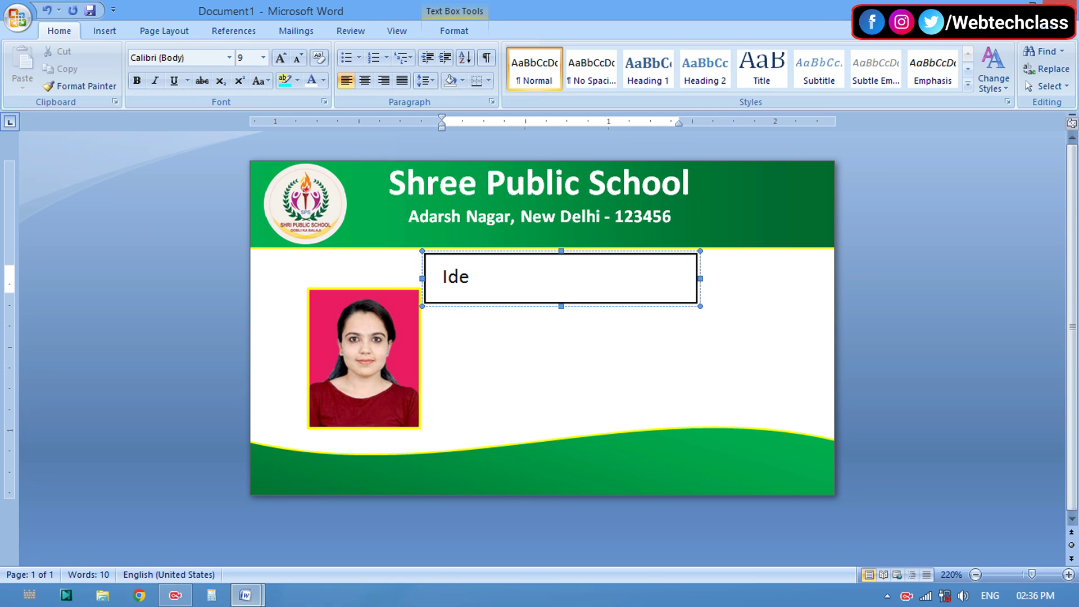
key(BackSpace)
key(BackSpace)
key(BackSpace)
key(Caps_Lock)
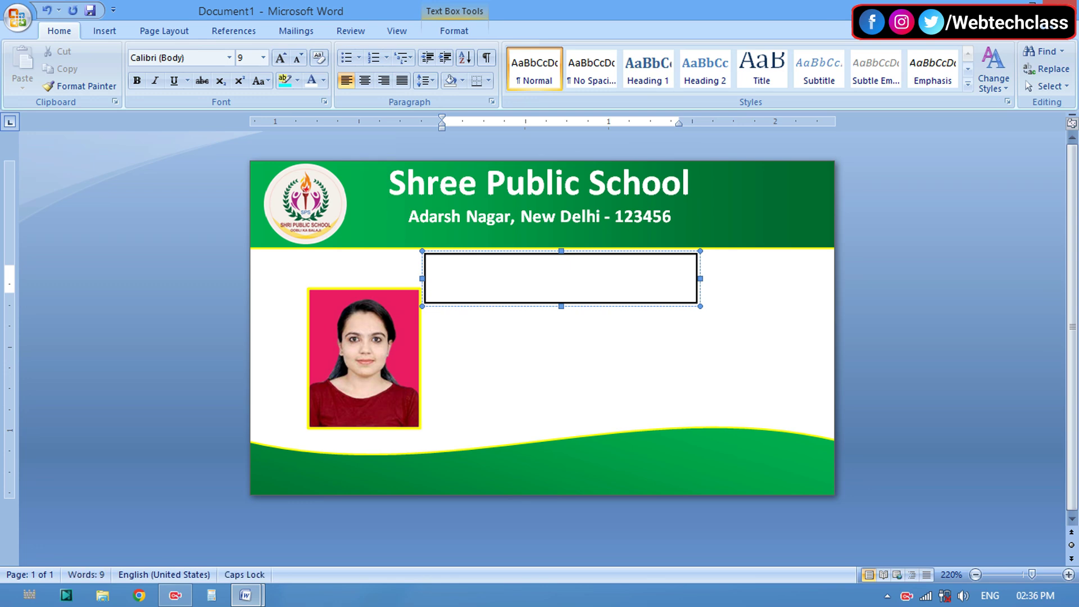
text(IDENT)
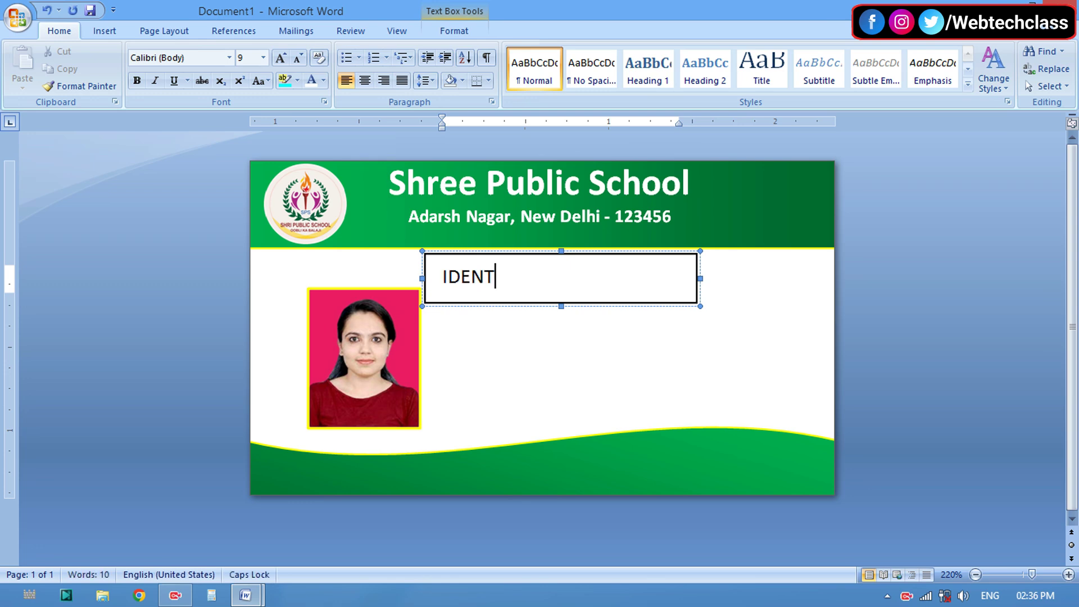
text(ITY)
text( CARD)
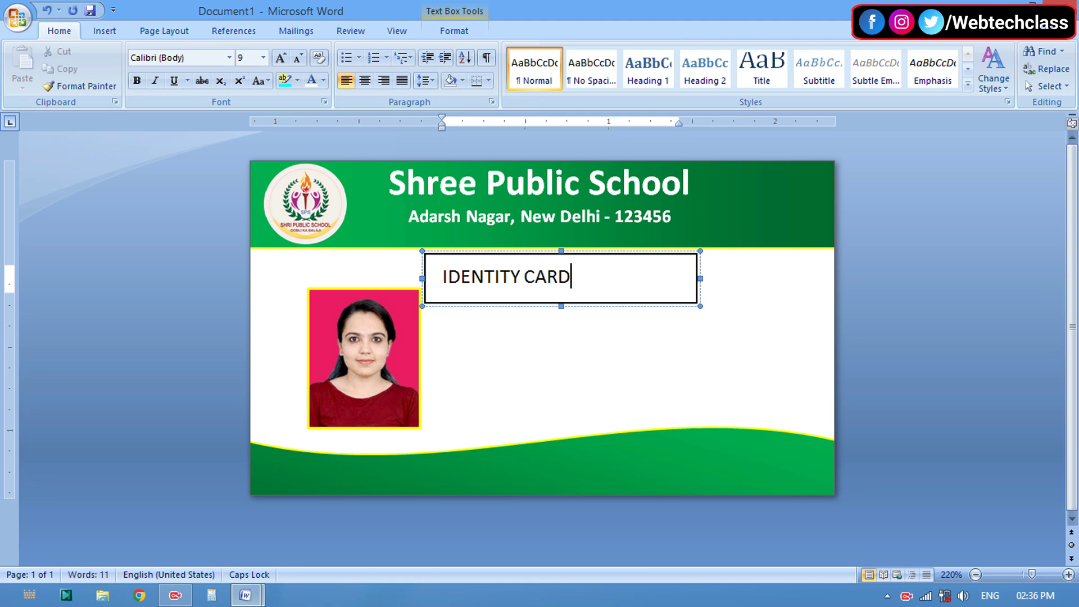
Step: Centre and bold the title in AR JULIAN font and remove the text box outline
drag(607, 275, 337, 233)
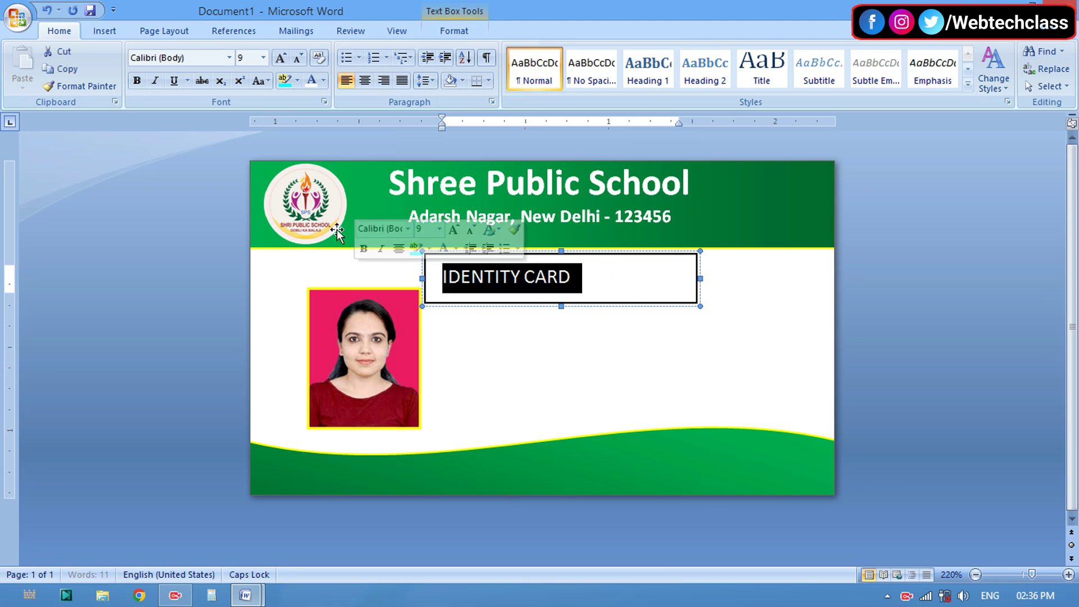
click(365, 79)
click(140, 82)
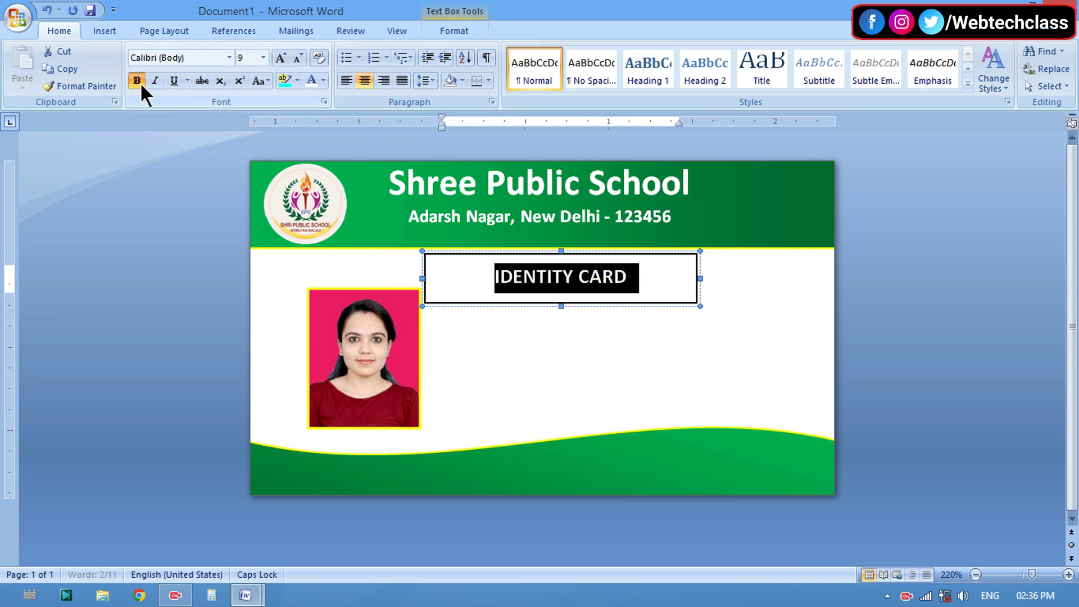
click(229, 58)
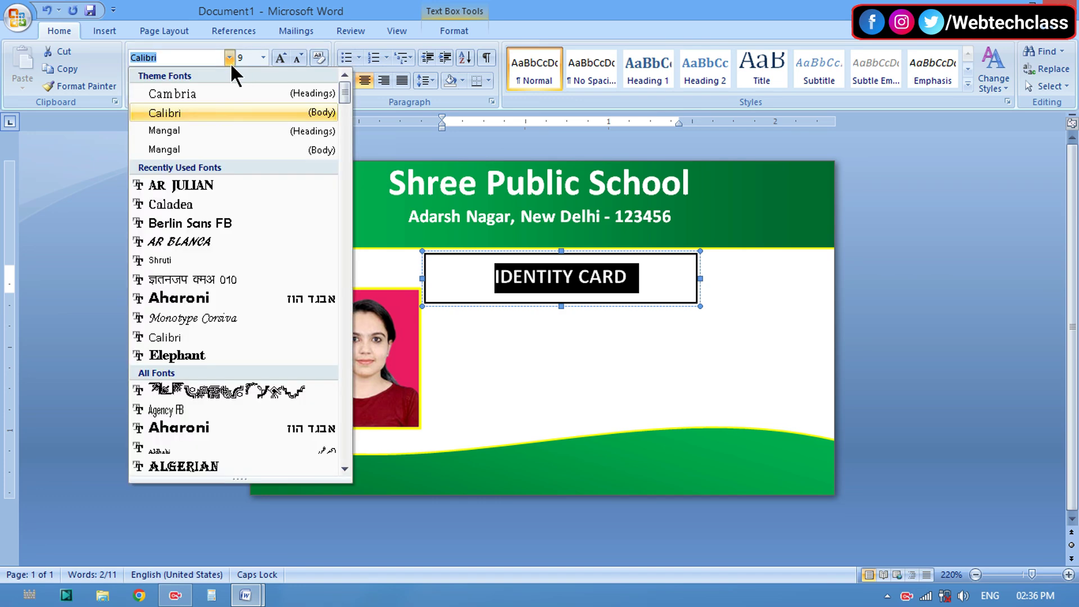
click(190, 184)
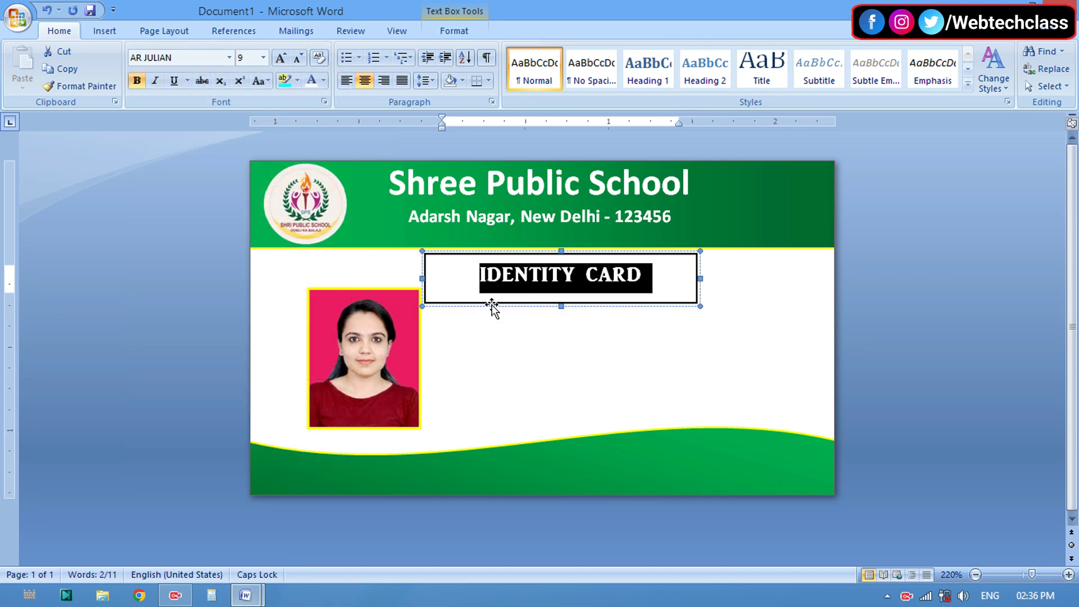
click(450, 30)
click(518, 68)
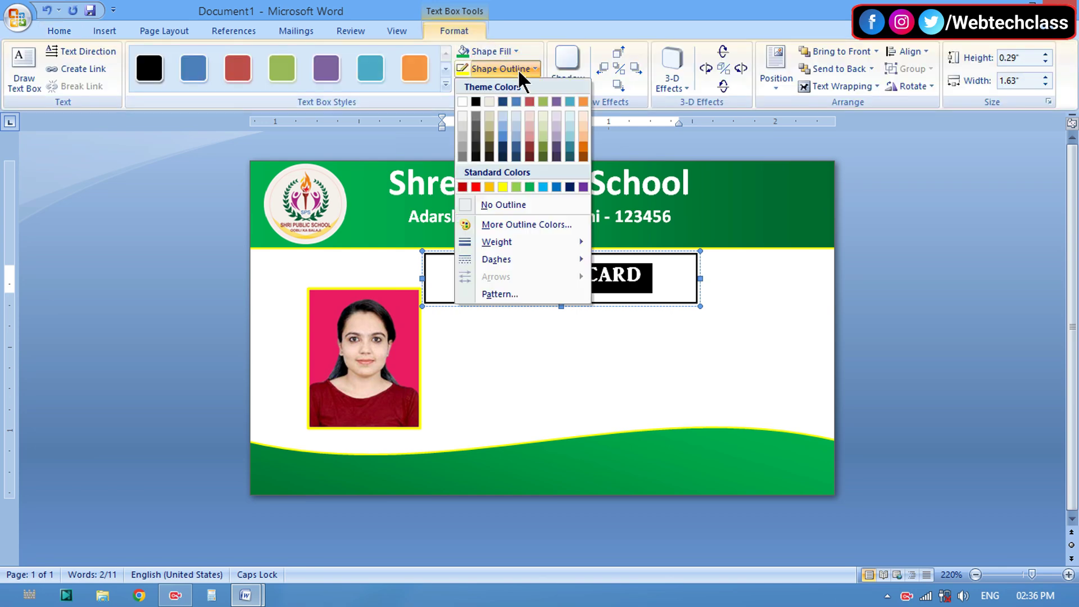
click(503, 204)
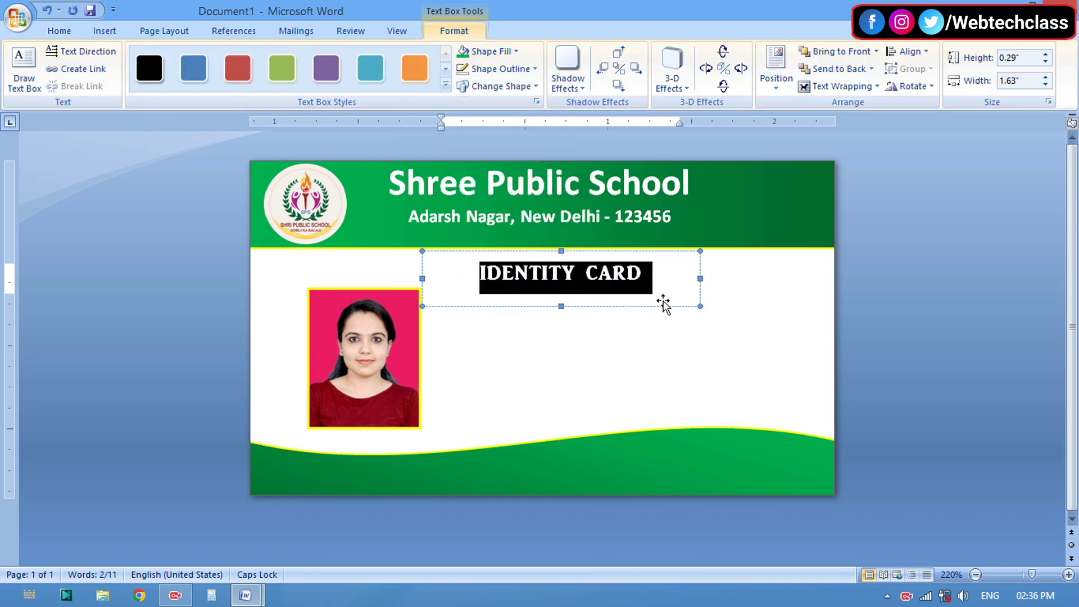
click(672, 282)
click(621, 370)
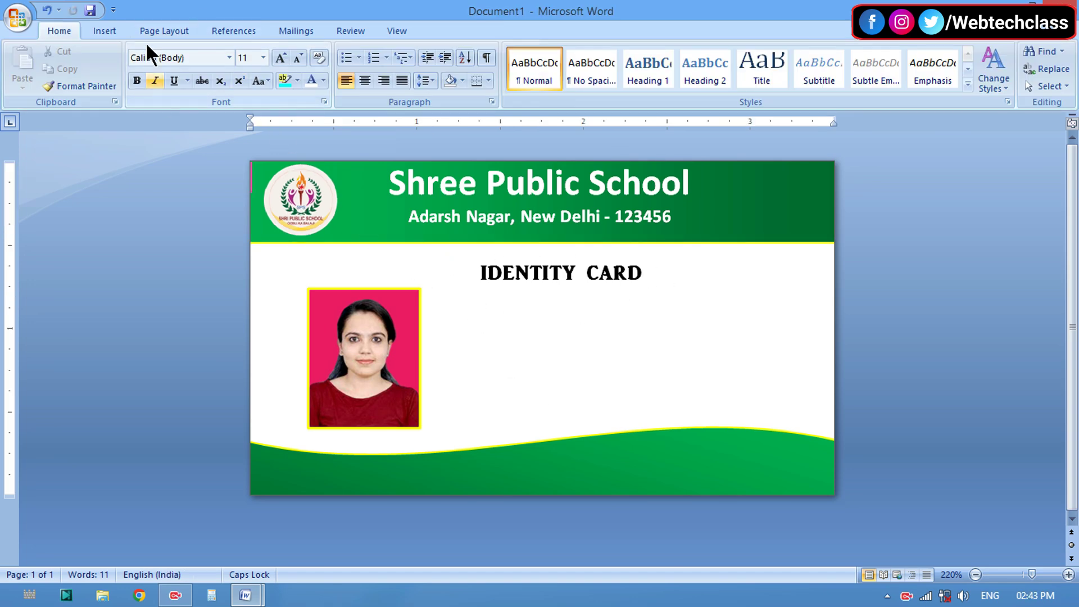
Step: Draw a text box to the right of the photo
click(103, 26)
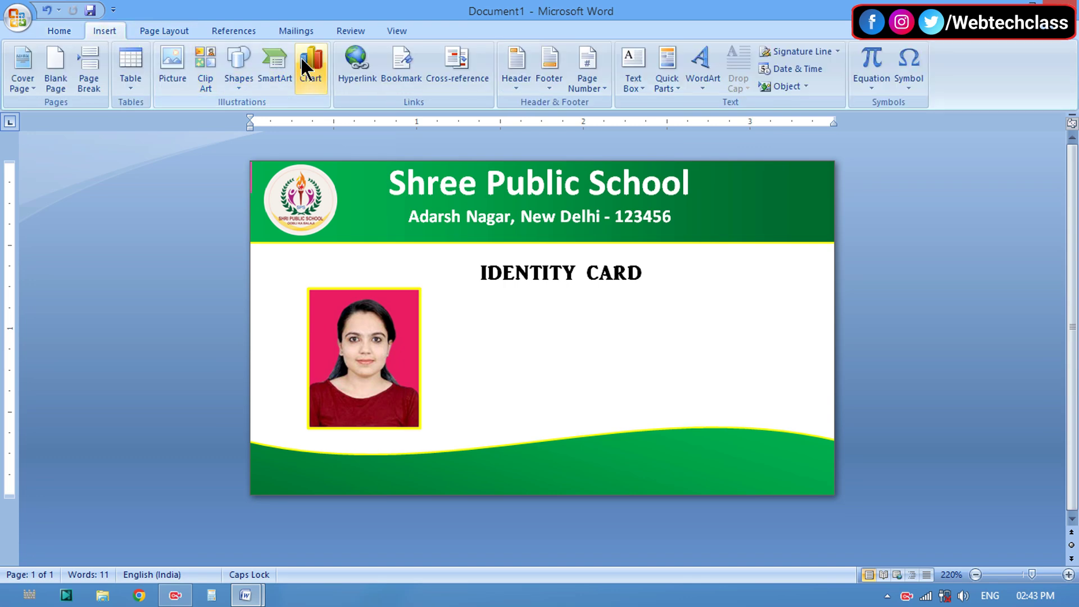
click(235, 84)
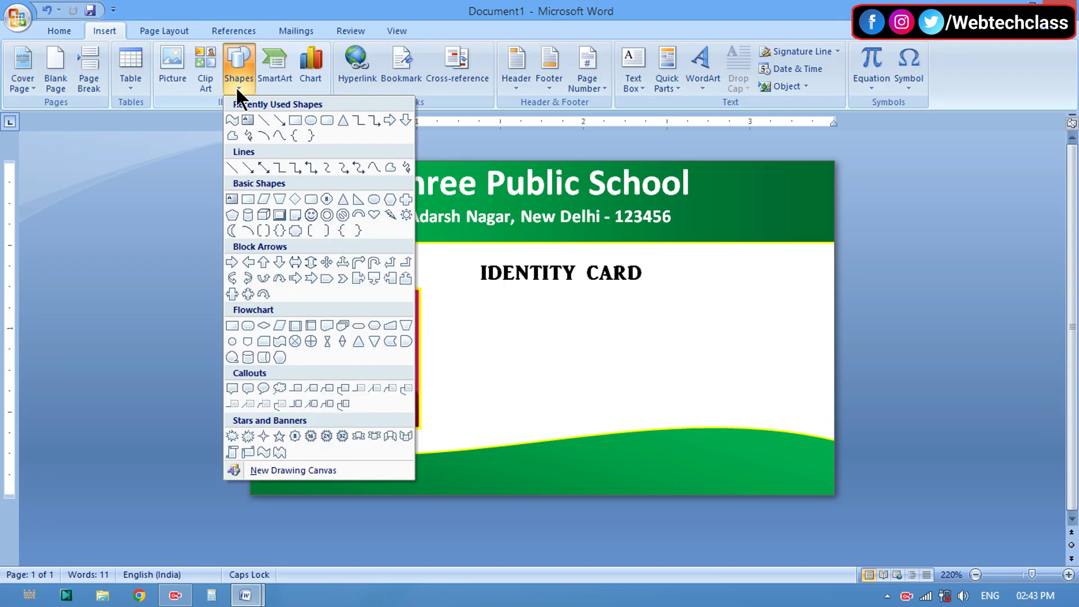
click(230, 200)
mouse_move(431, 283)
mouse_down()
mouse_move(499, 346)
mouse_move(818, 448)
mouse_move(809, 450)
mouse_up()
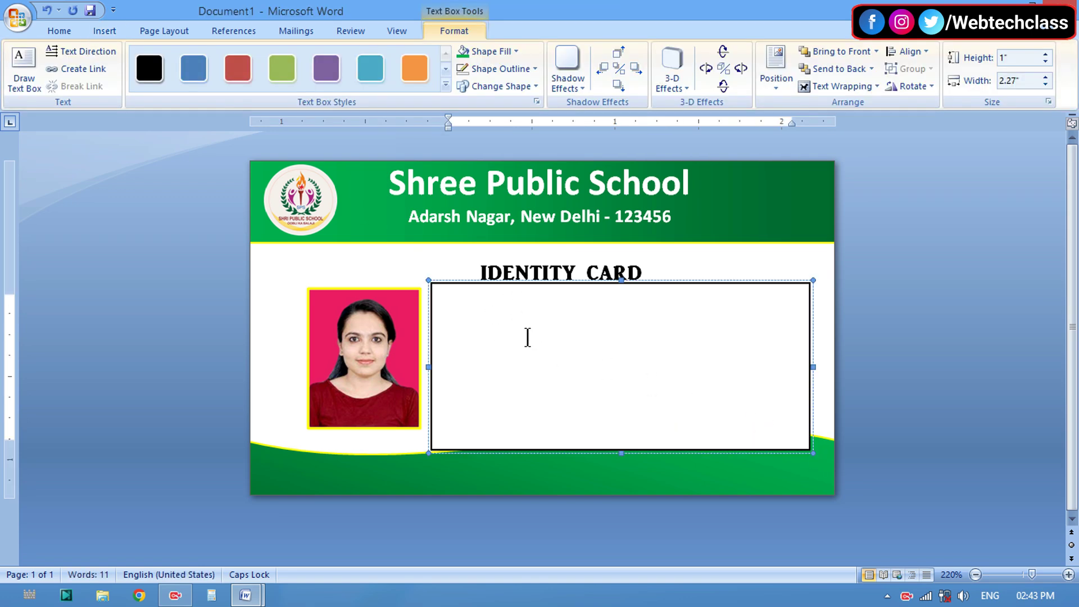
Step: At font size 8, type the Name line with the student's name after a tab-aligned colon
click(59, 30)
click(298, 57)
click(298, 57)
click(298, 57)
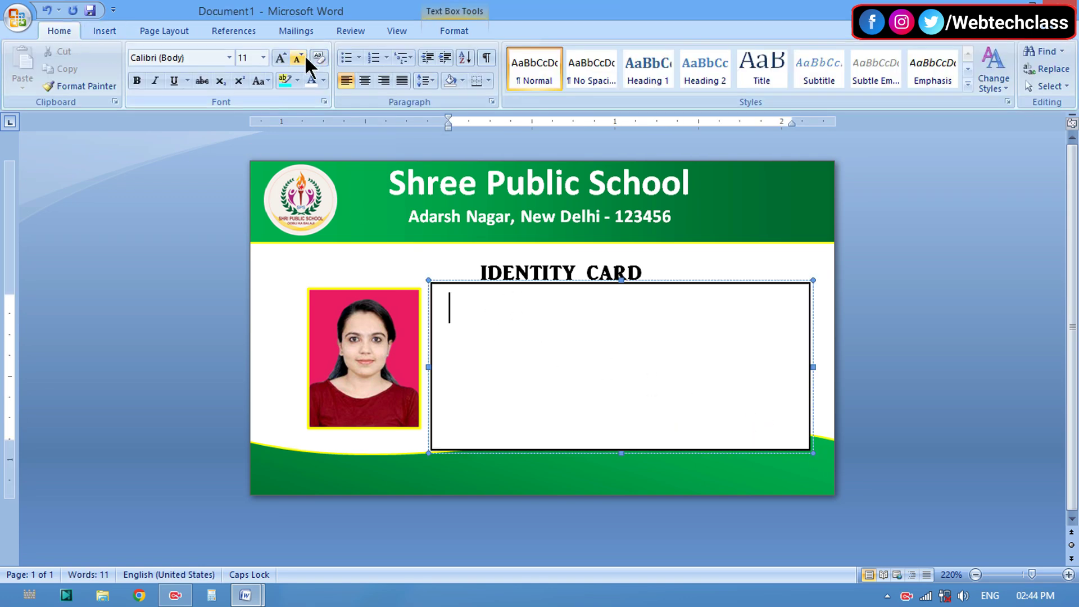
text(N)
key(Caps_Lock)
text(ame)
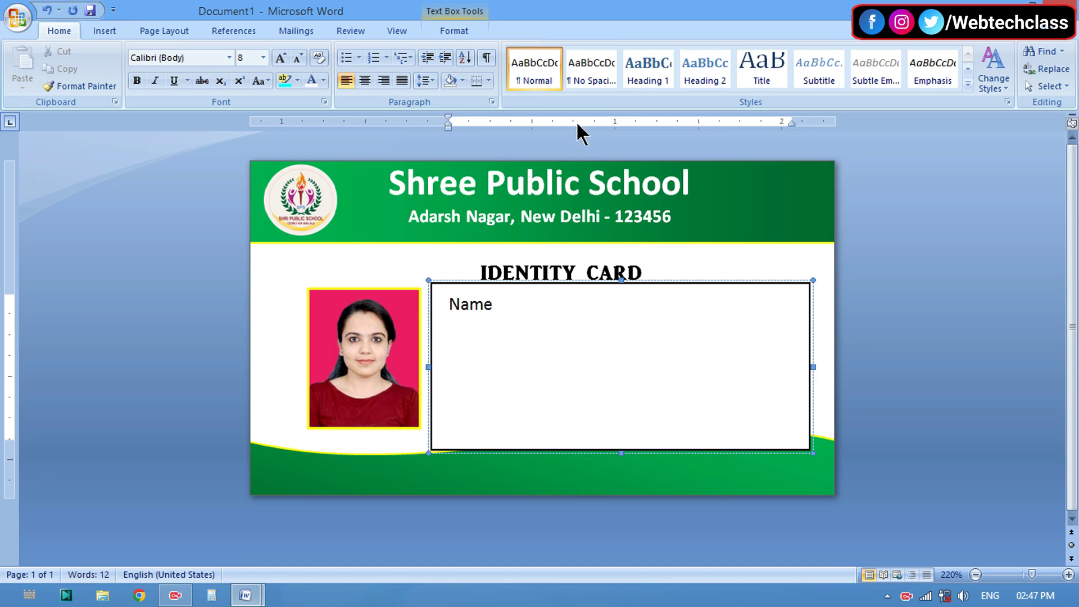
click(575, 123)
key(Tab)
text(:)
text( P)
text(ooj)
text(a)
key(Caps_Lock)
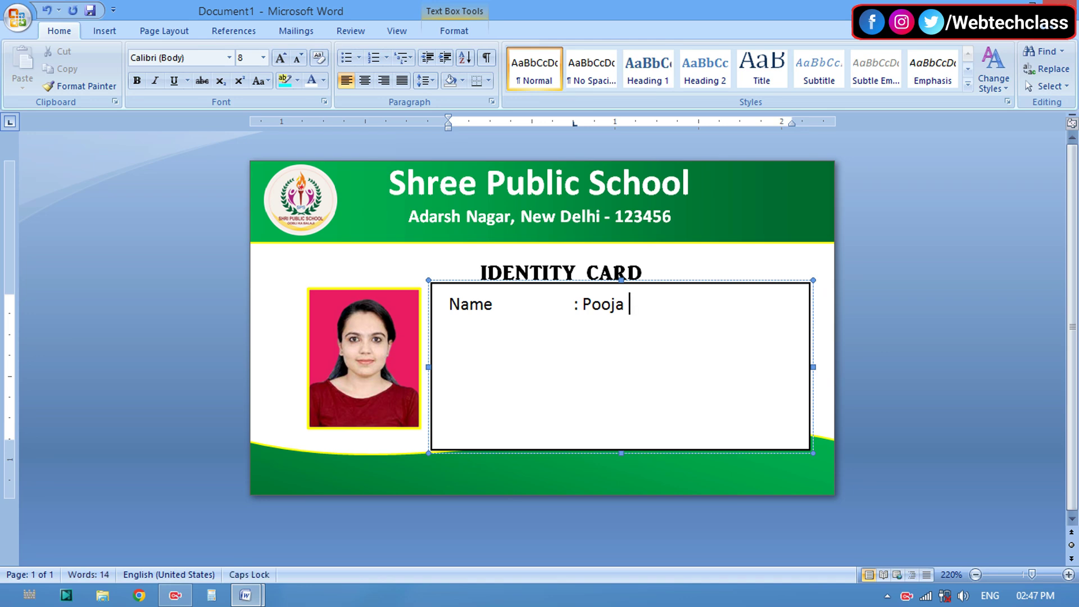
text(S)
key(Caps_Lock)
text(ingh)
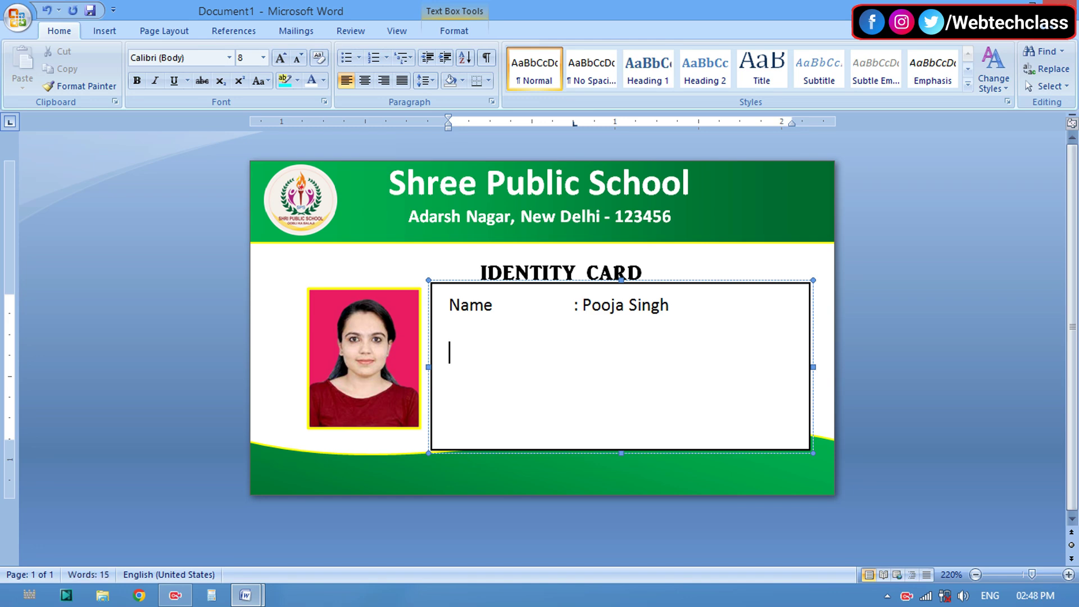
Step: Add the Father's Name line with the father's name aligned at the same tab stop
key(Caps_Lock)
text(F)
key(Caps_Lock)
text(a)
text(ther)
text(')
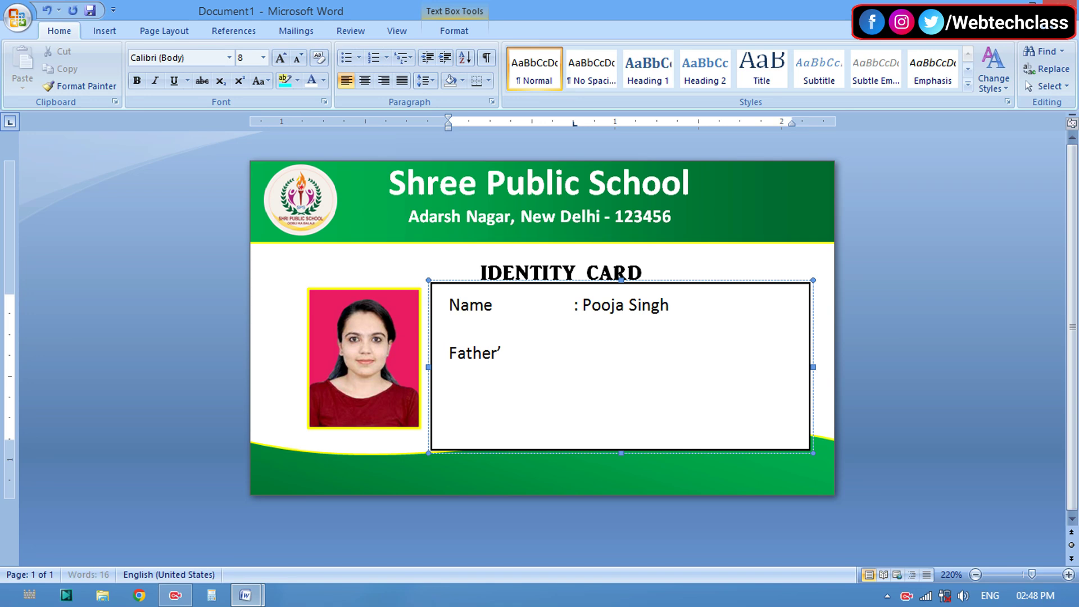
text(s)
key(Caps_Lock)
text(N)
key(Caps_Lock)
text(ma)
text(e)
key(BackSpace)
key(BackSpace)
key(BackSpace)
text(ame)
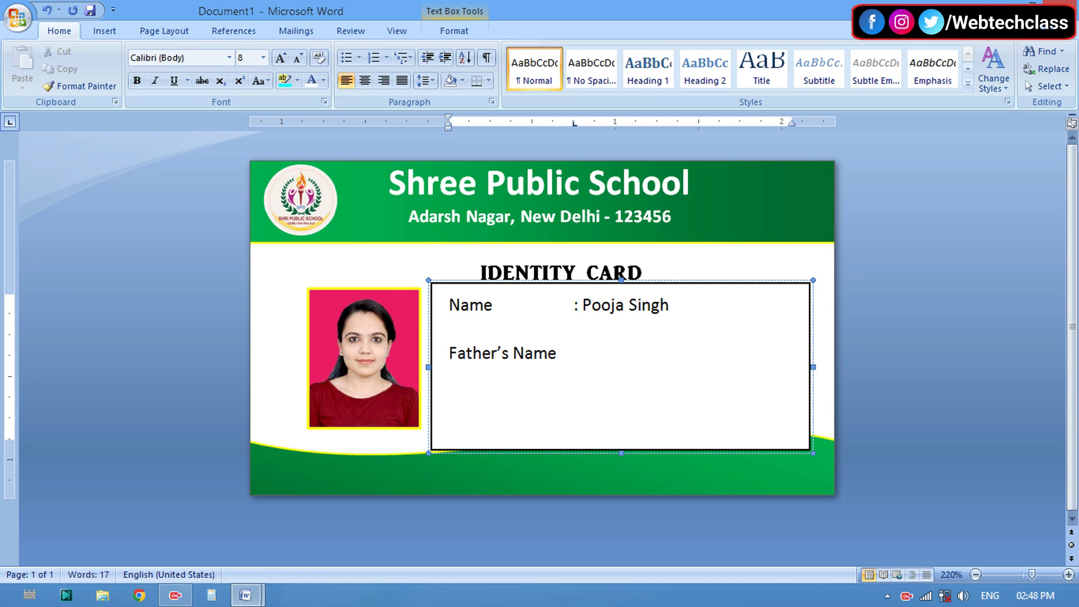
key(Tab)
text(:)
text( An)
text(il)
key(Caps_Lock)
text(S)
key(Caps_Lock)
text(ingh)
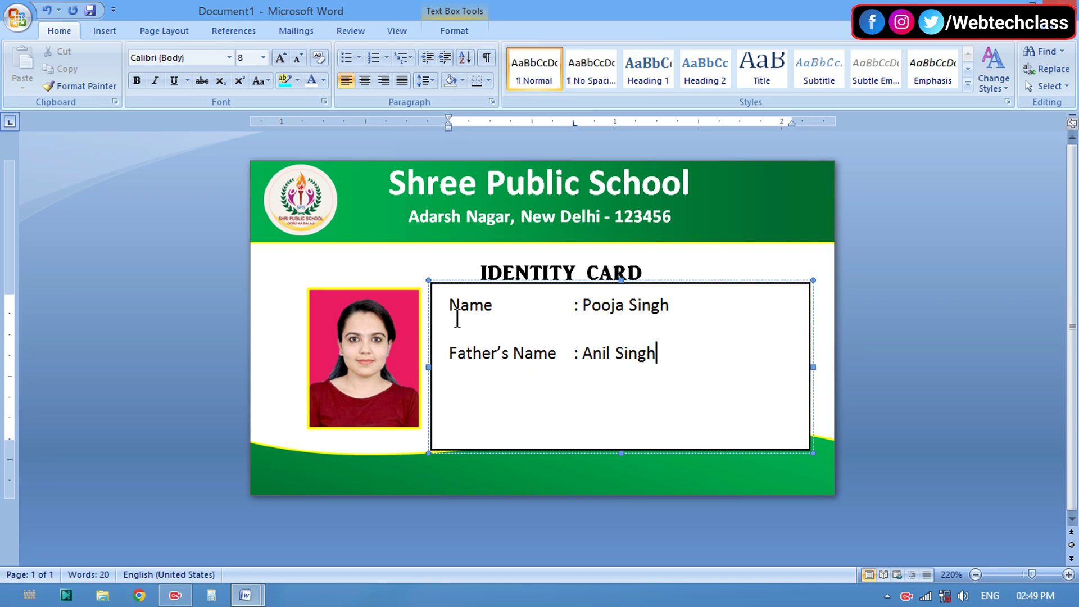
drag(450, 304, 693, 354)
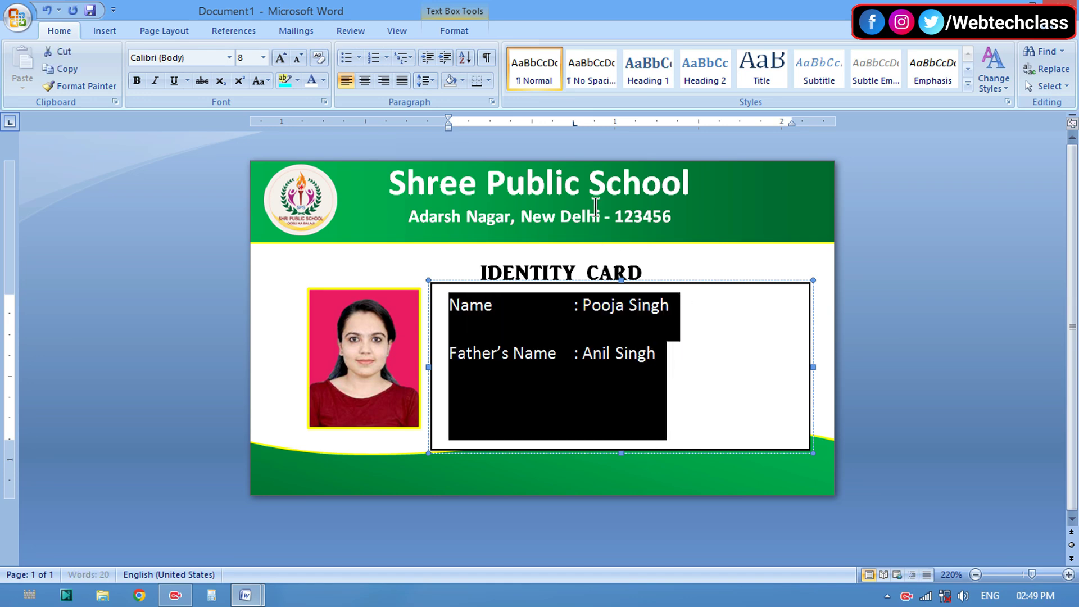
Step: Remove the space after paragraphs and add a D.O.B line with the birth date
click(433, 80)
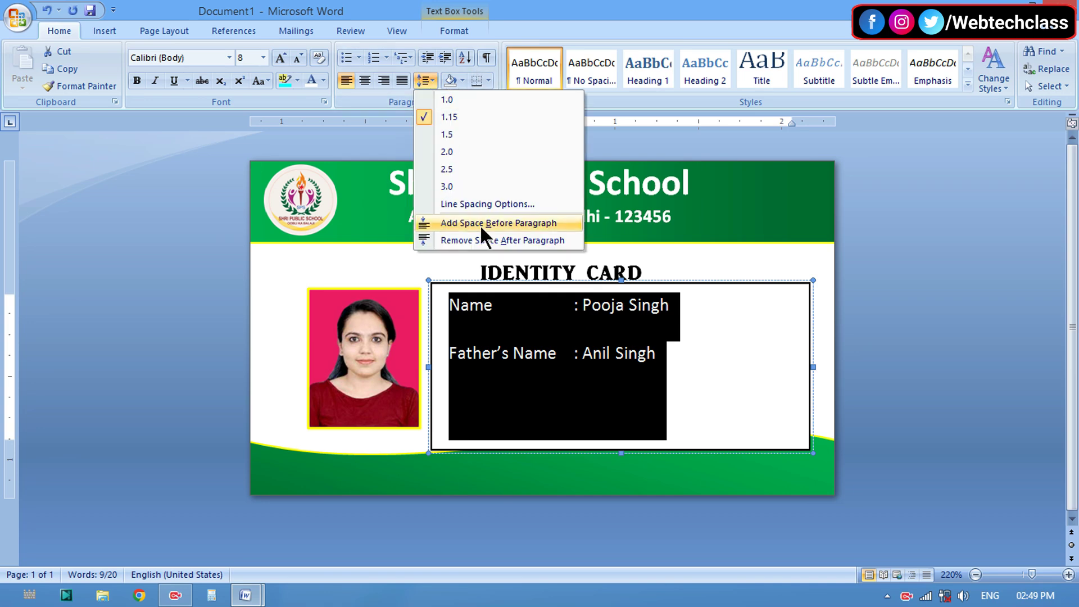
click(484, 239)
click(704, 333)
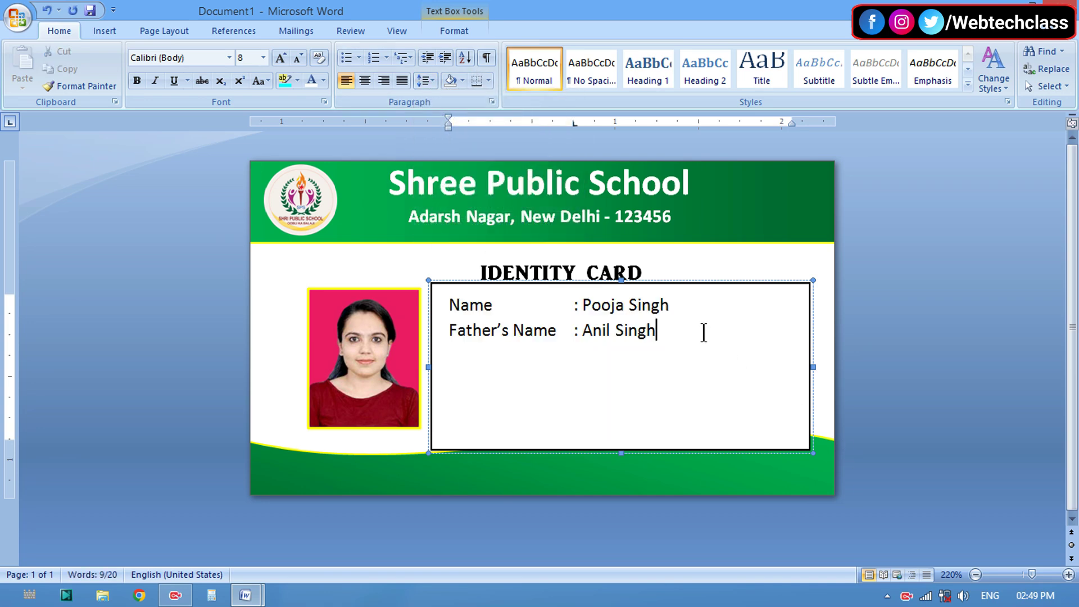
key(Return)
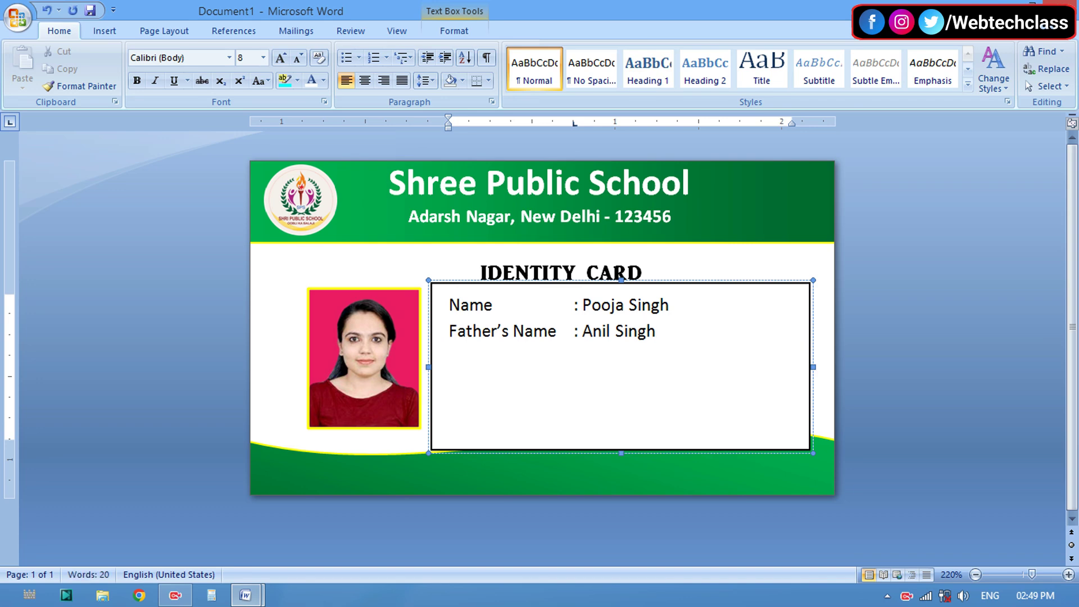
key(Caps_Lock)
text(D)
text(.O.)
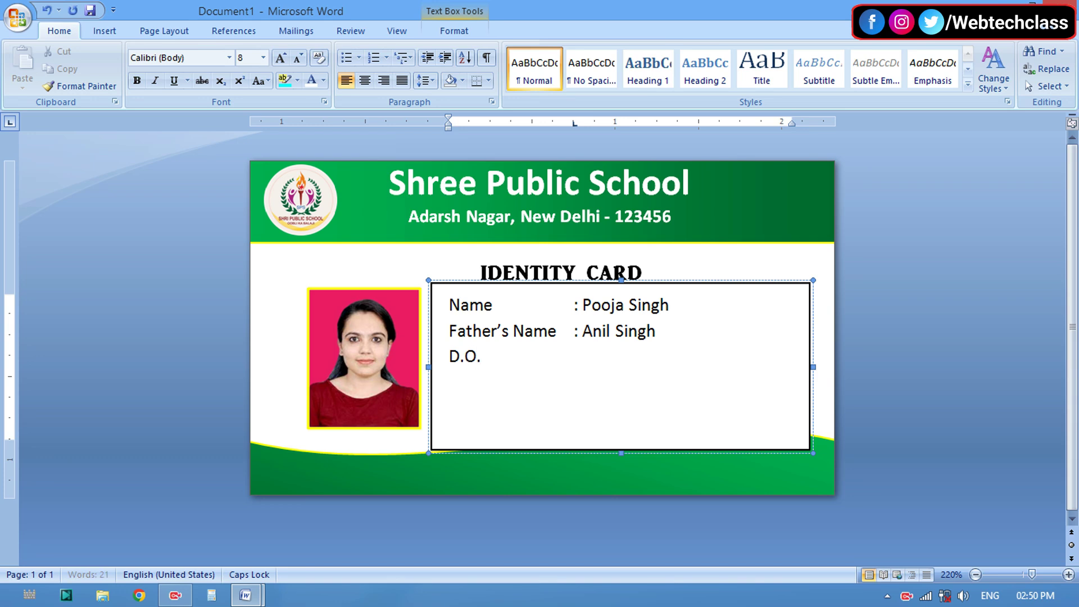
text(B)
key(Caps_Lock)
key(Tab)
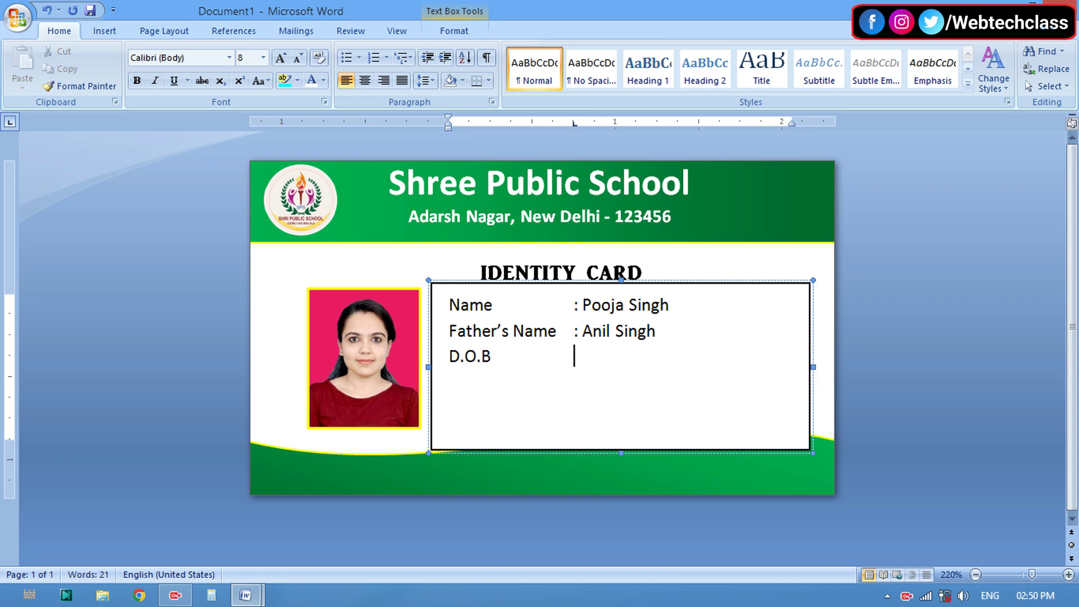
text(: )
text(11.)
text(06)
text(.)
text(1)
text(995)
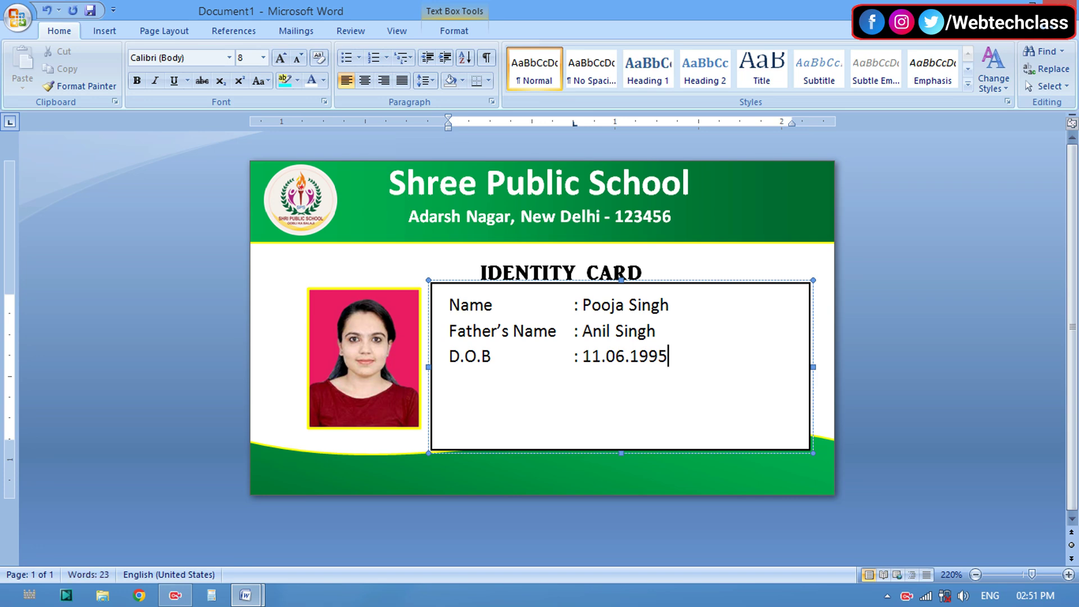
Step: Add a Class line reading 10th, with 'th' in superscript
key(Return)
text(C)
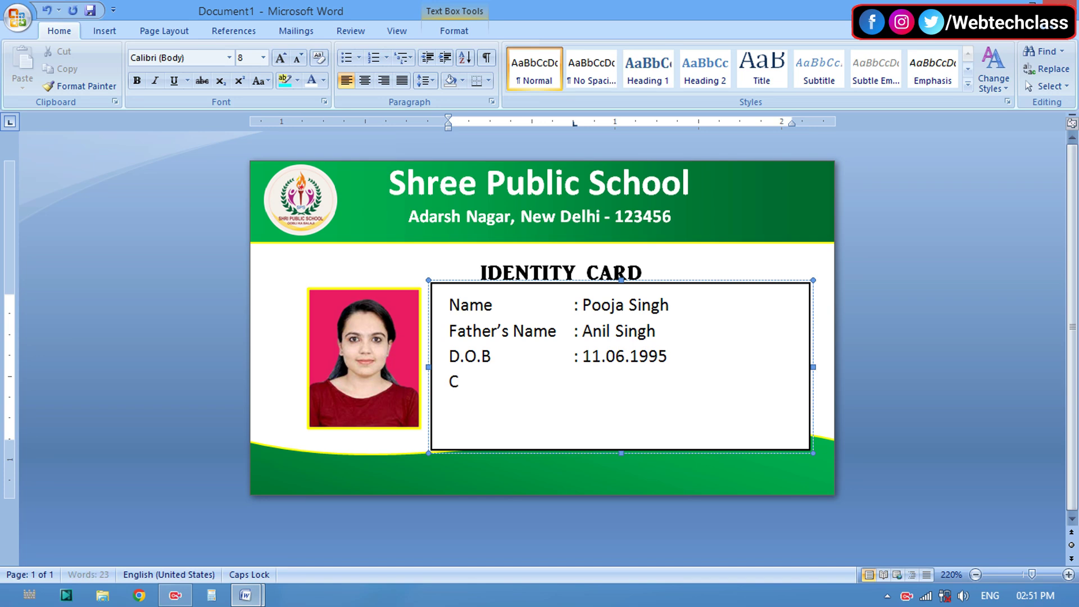
text(lass)
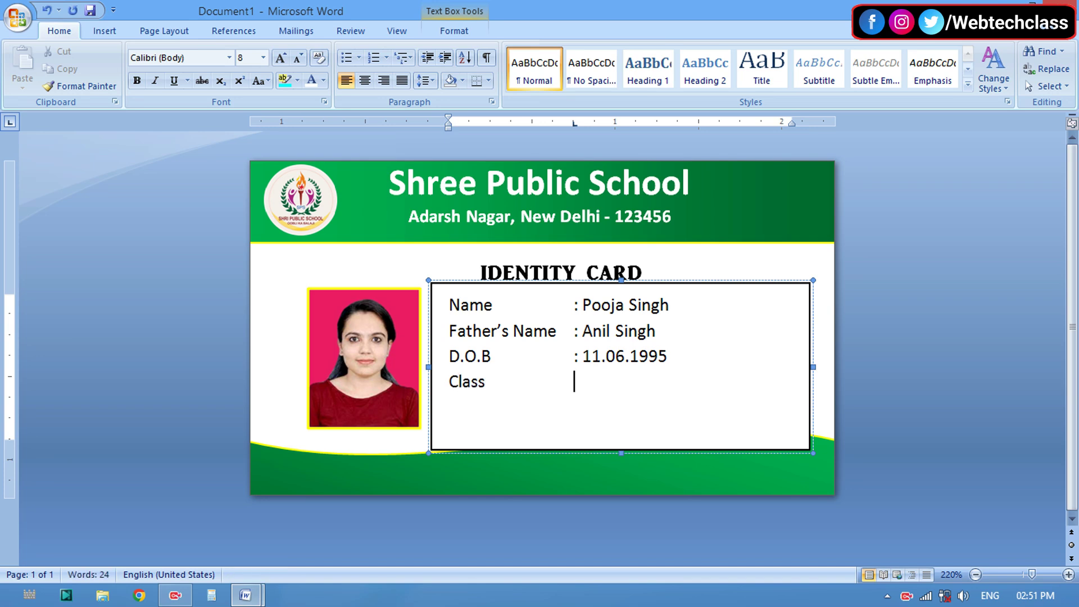
key(Tab)
text(: )
text(6)
text(th)
key(BackSpace)
key(BackSpace)
key(BackSpace)
text(10th)
drag(583, 381, 628, 375)
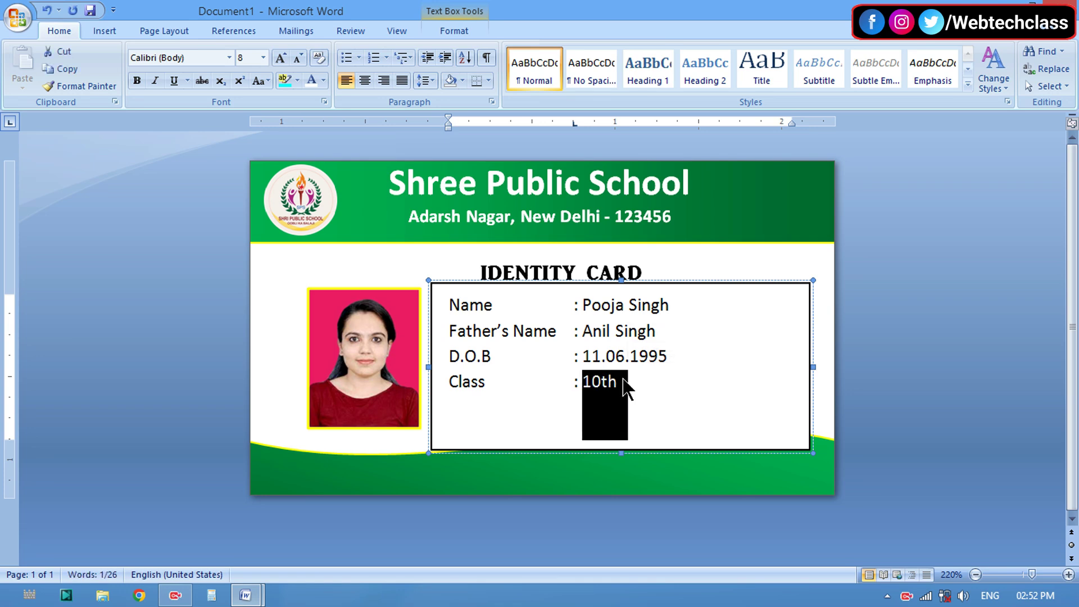
click(621, 382)
click(604, 383)
shift+click(617, 382)
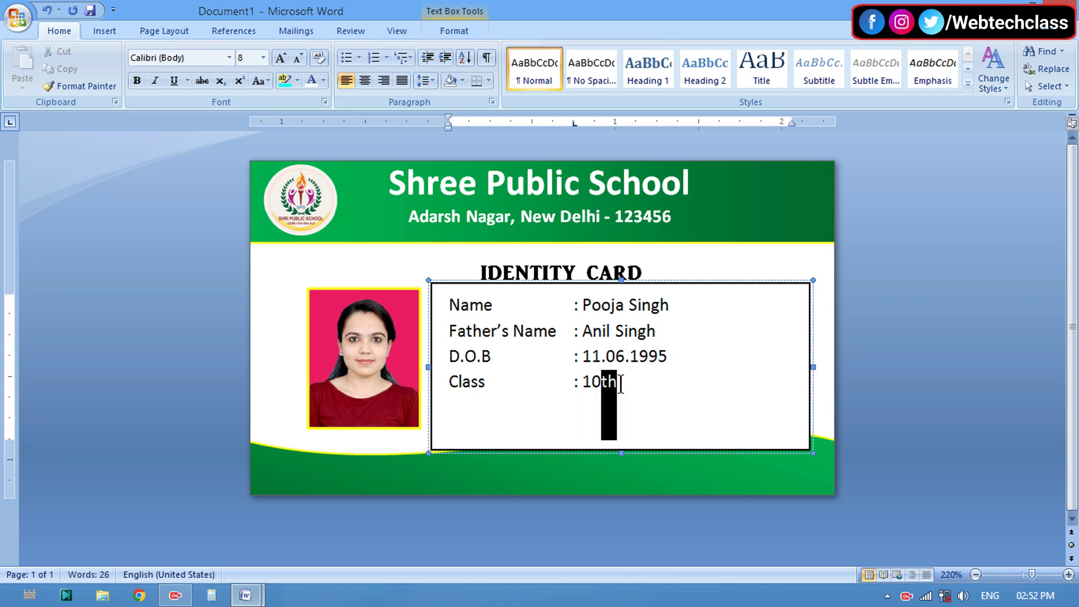
click(241, 80)
click(656, 381)
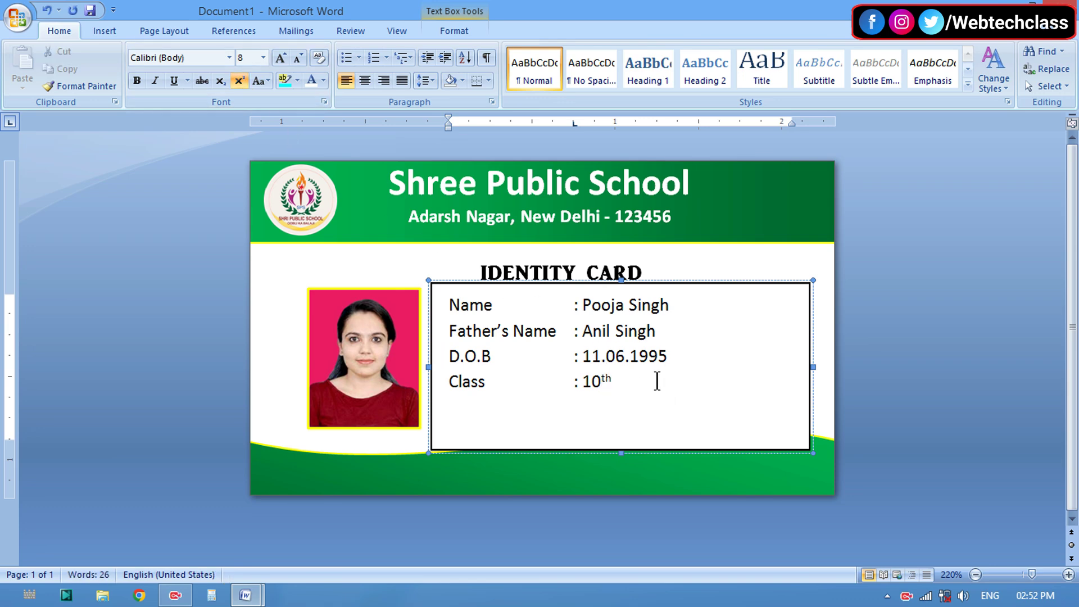
click(240, 80)
Step: Append section 'A' to the Class line and add a Roll line with 45
key(Caps_Lock)
text(')
text(A)
text(')
key(Return)
text(R)
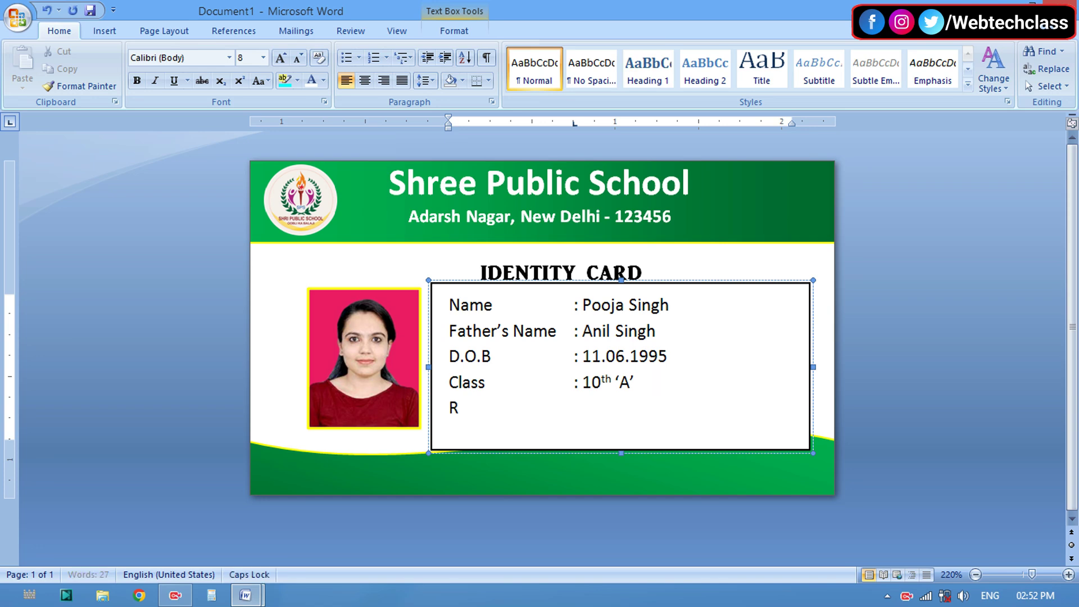
text(oll)
key(Tab)
text(: )
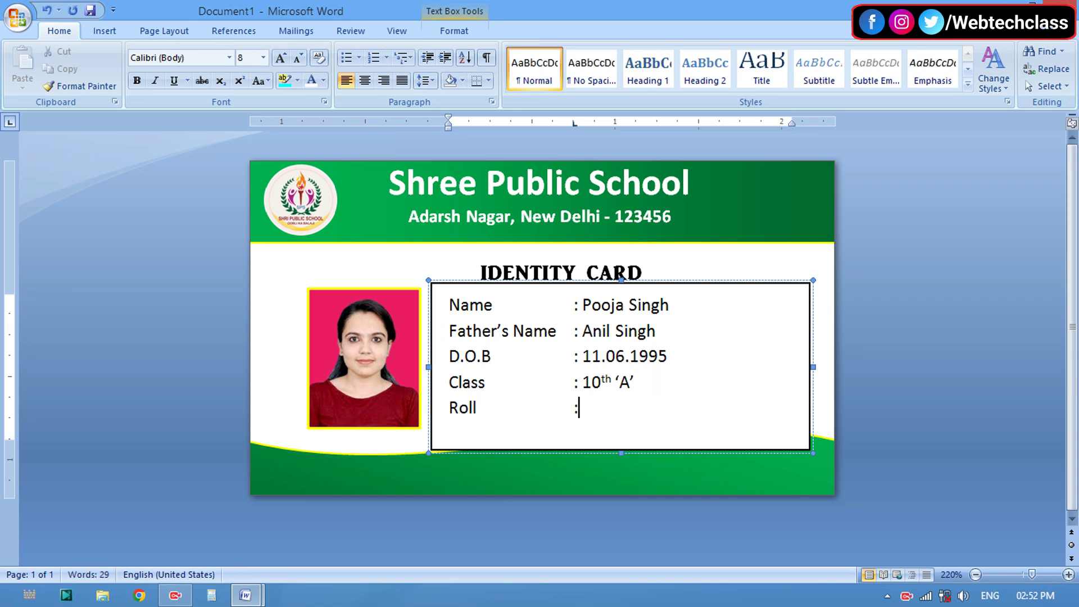
text(4)
text(5)
Step: Add a Mobile line with a partly masked phone number ending in XXXX
key(Return)
text(Mobi)
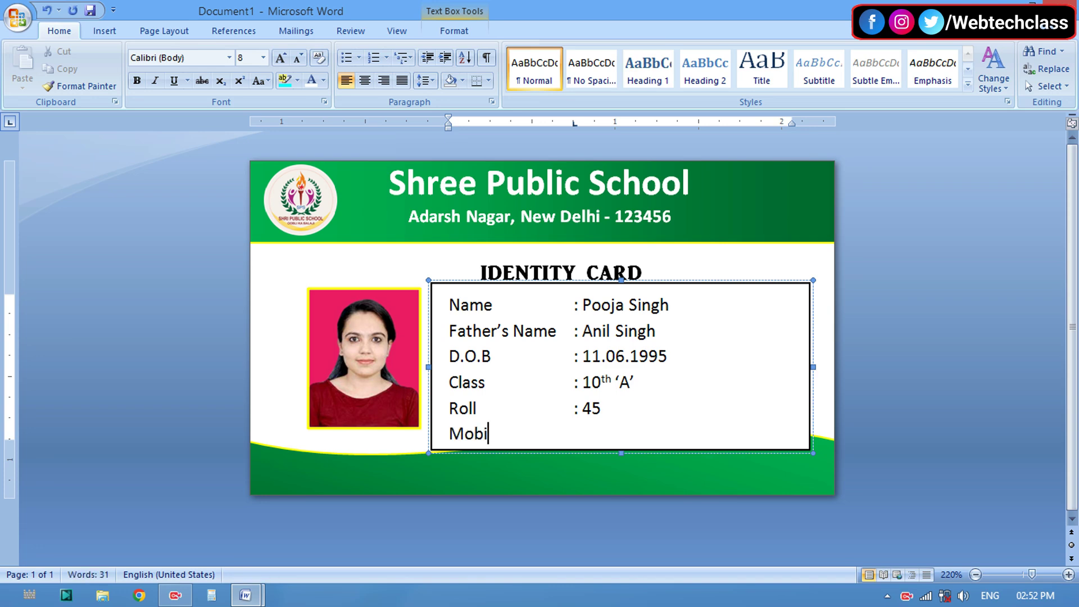
text(le)
key(Tab)
text(:)
text( 78945)
text(6)
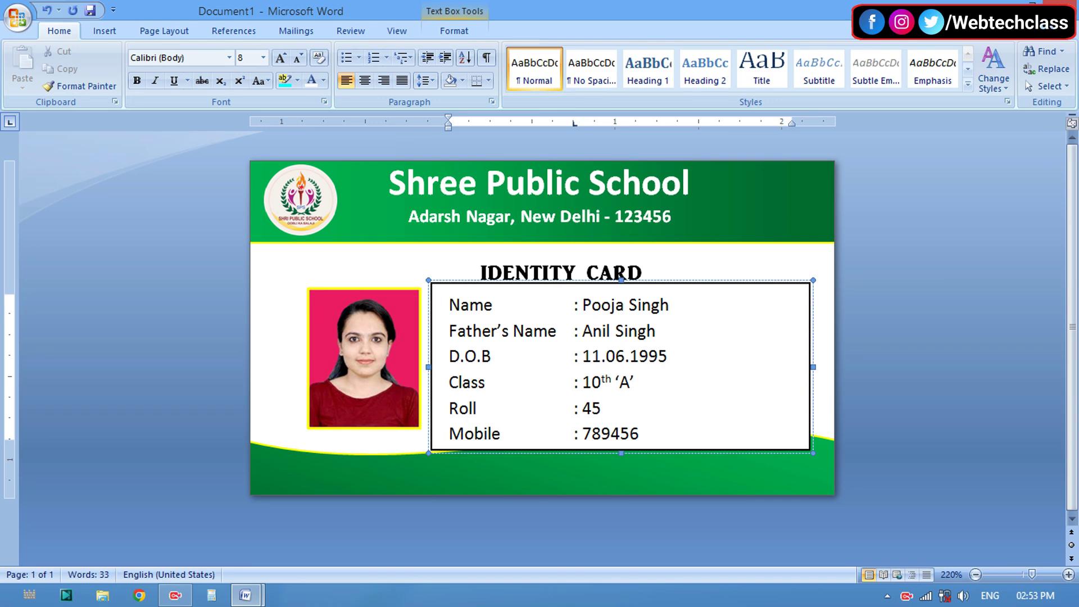
key(Caps_Lock)
text(XXXX)
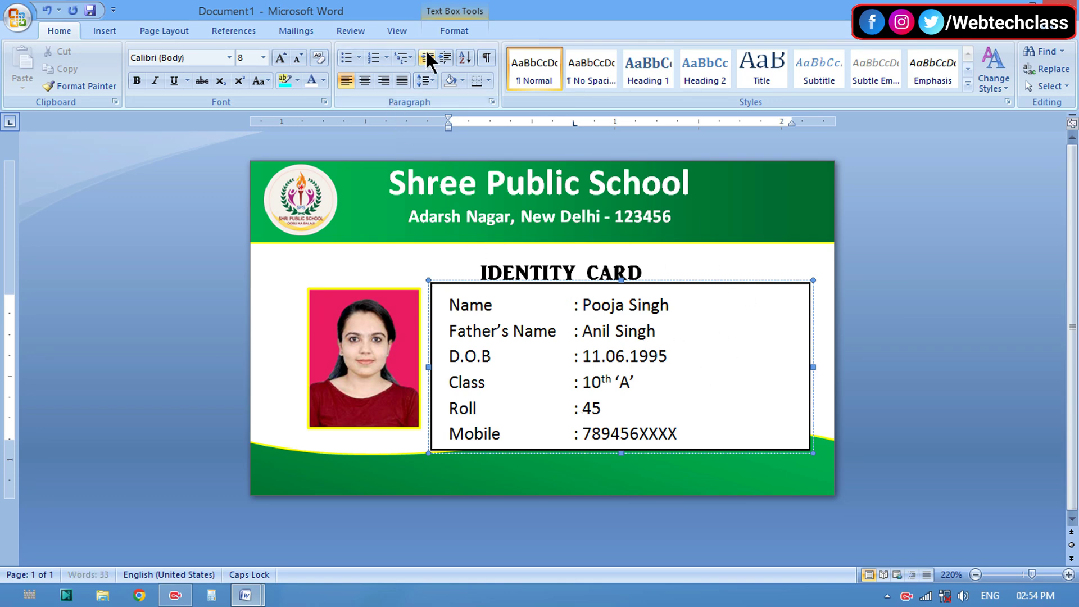
Step: Remove the details box's outline and fill, then shrink it to about 0.8 × 2 inches
click(441, 31)
click(533, 68)
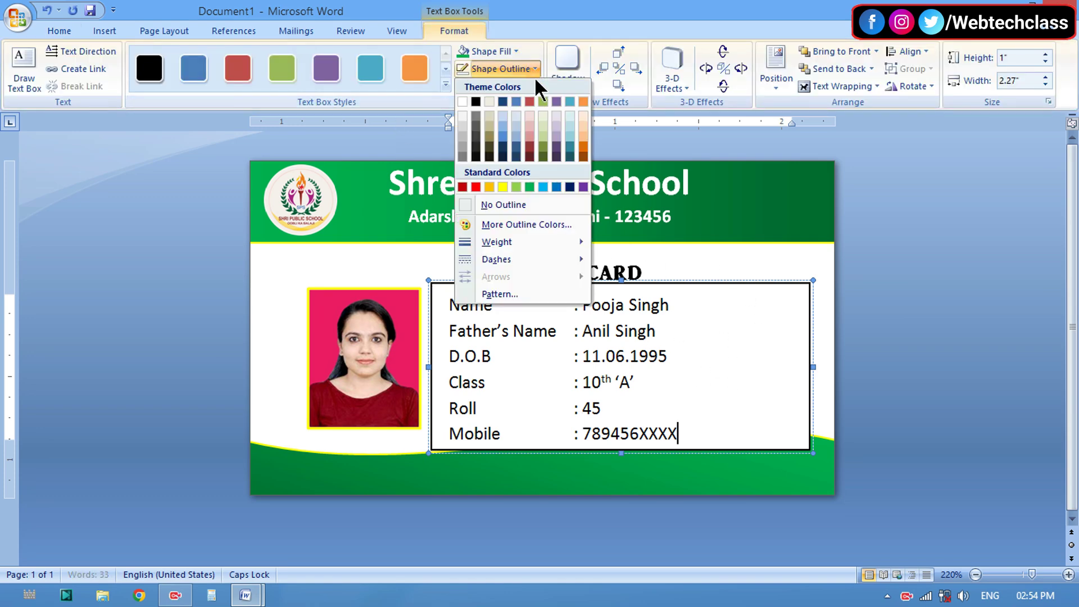
click(525, 205)
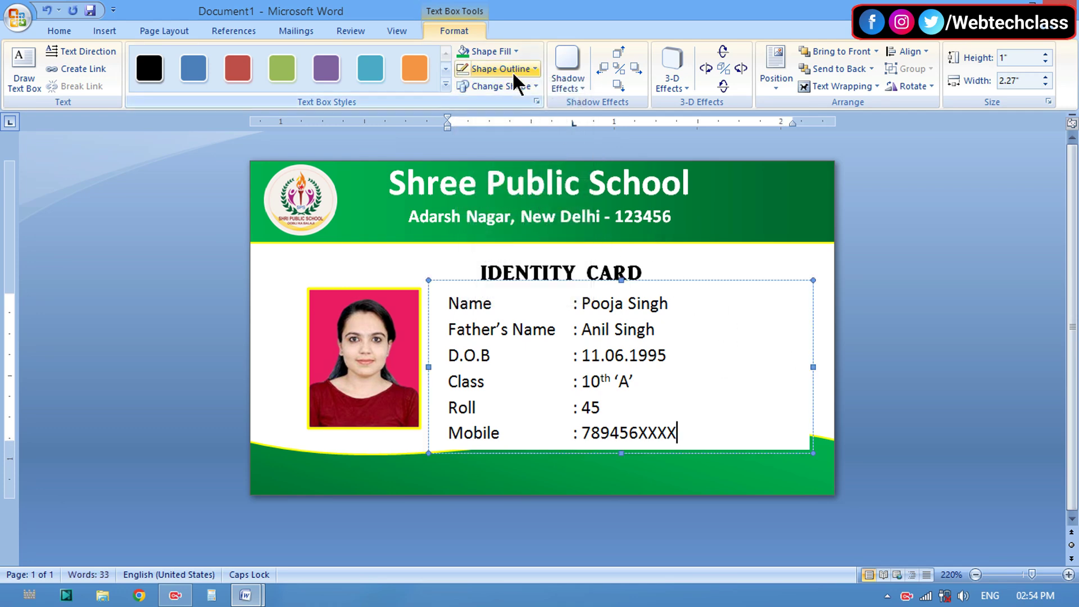
click(508, 50)
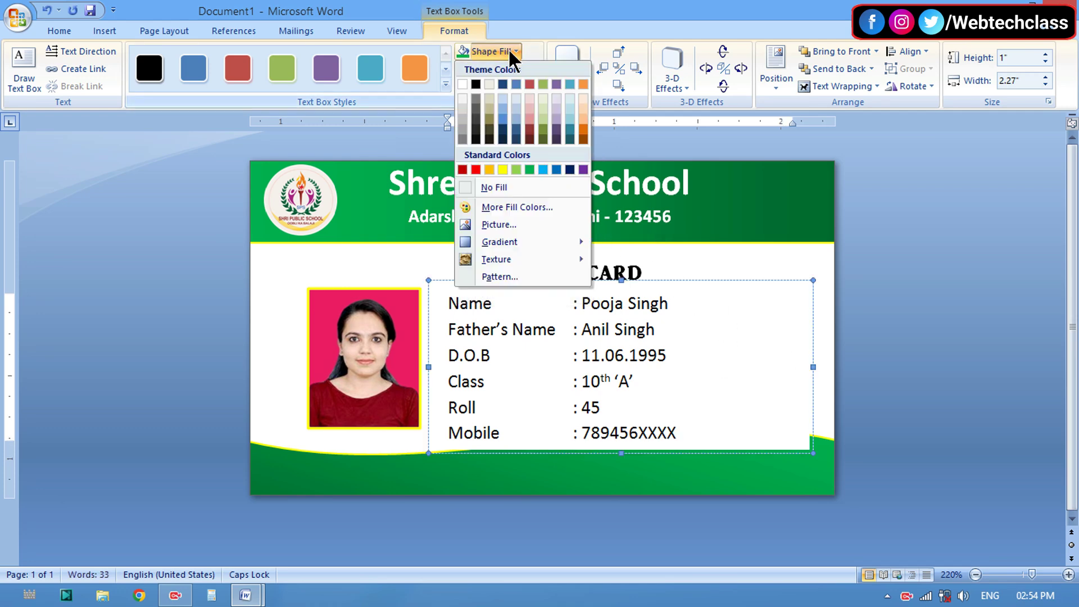
click(499, 185)
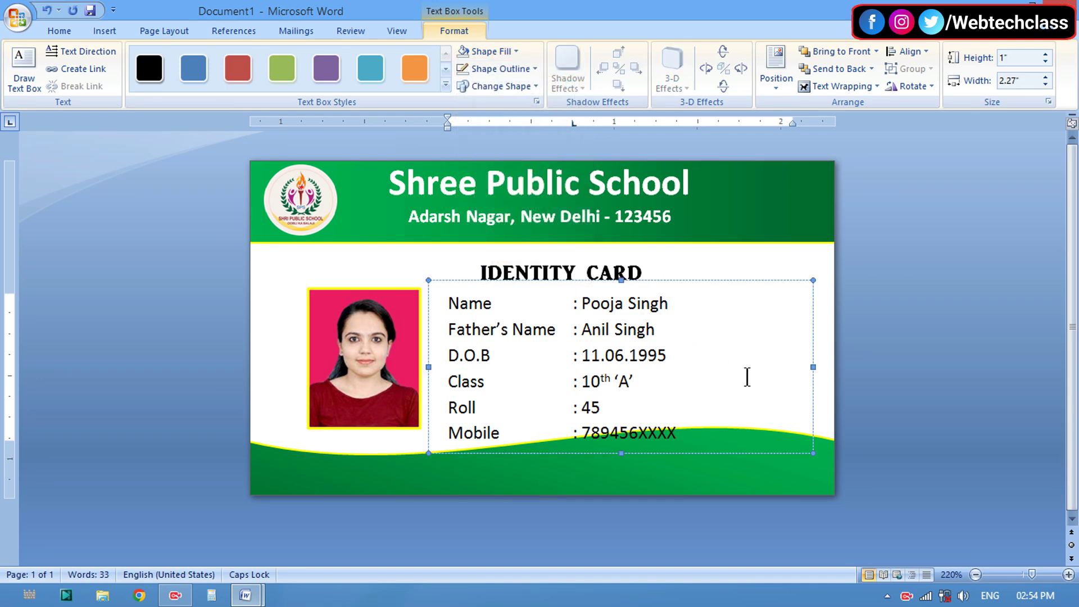
drag(818, 454, 765, 417)
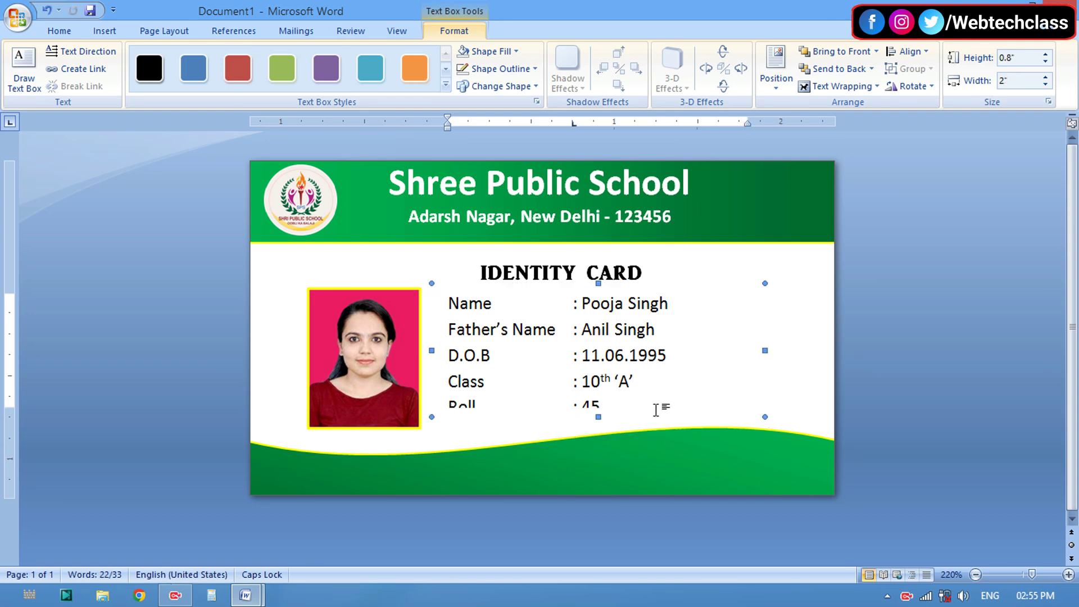
Step: Nudge the green wave down and lengthen the details box to reveal the Roll and Mobile lines
click(659, 455)
drag(658, 459, 656, 466)
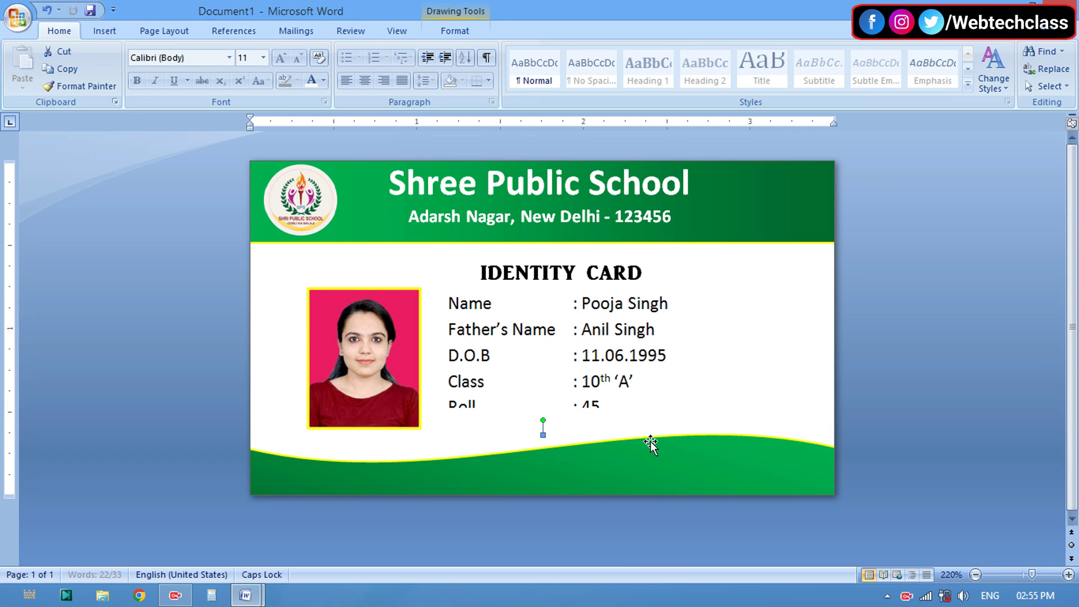
click(600, 381)
drag(597, 419, 597, 429)
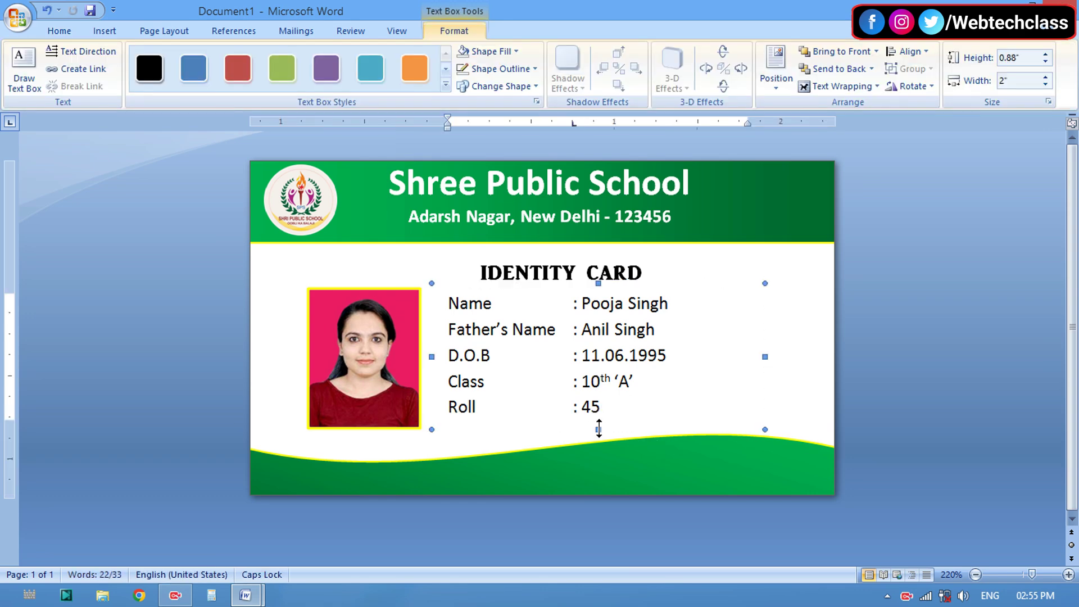
drag(599, 429, 599, 434)
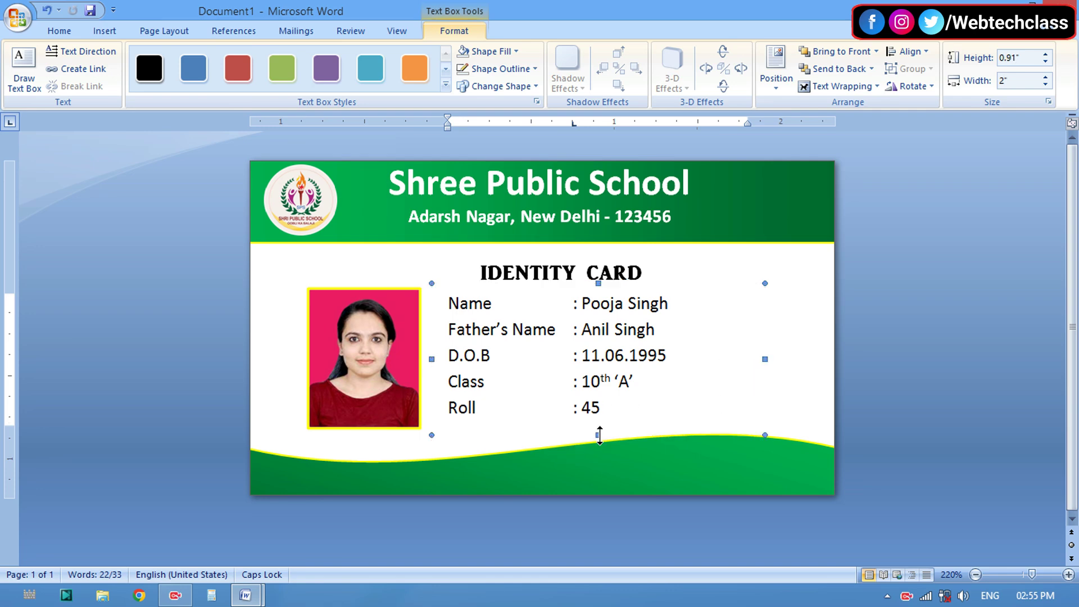
drag(597, 440, 598, 445)
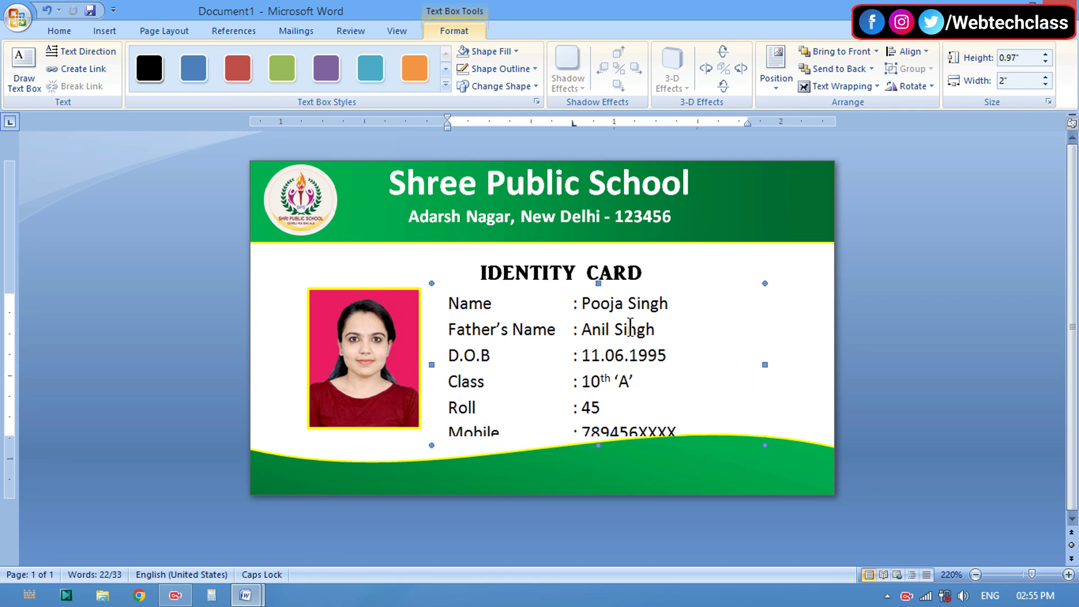
Step: Raise the IDENTITY CARD title slightly and shift the details box up and to the right
click(597, 273)
click(567, 248)
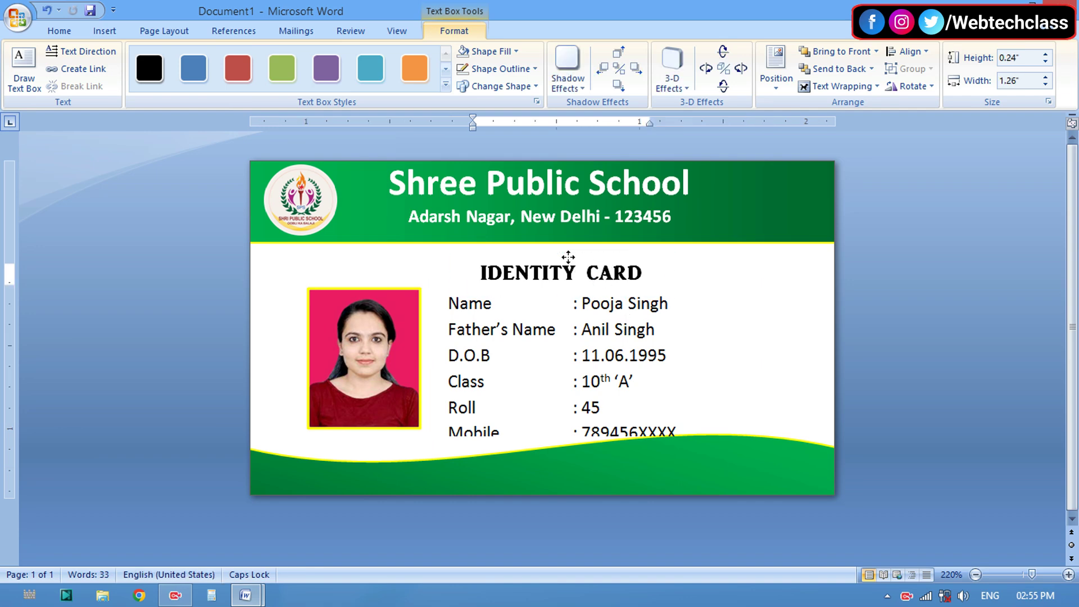
drag(568, 247, 568, 242)
click(567, 375)
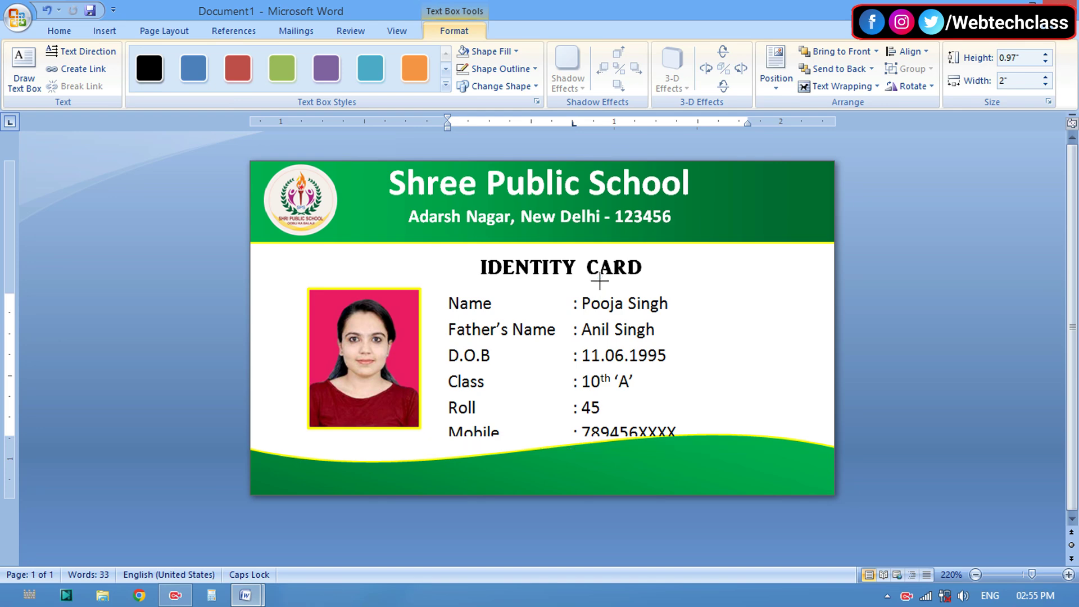
drag(599, 280, 601, 272)
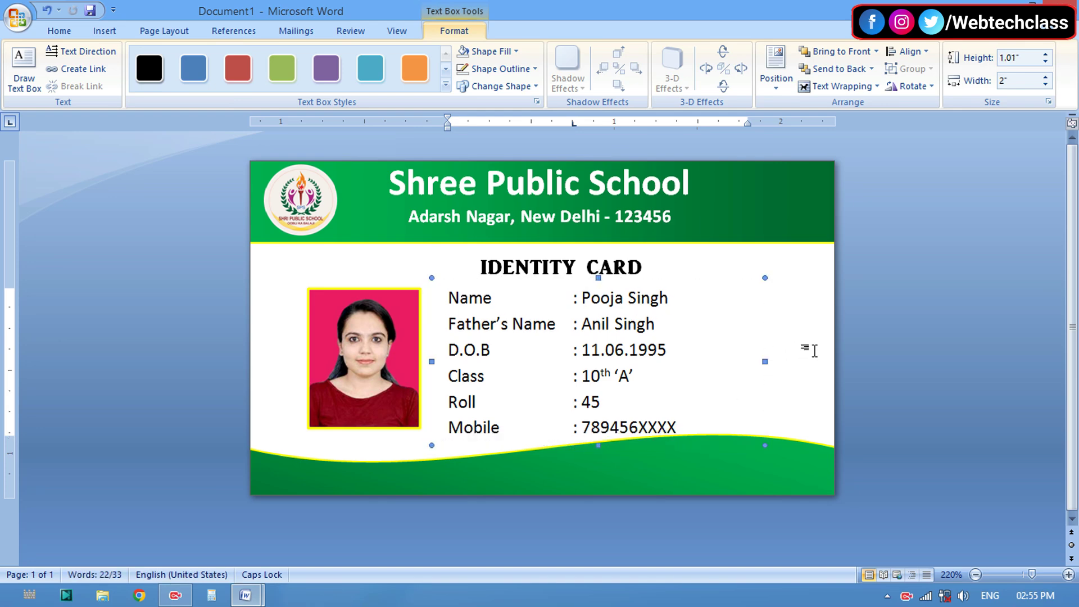
click(781, 361)
click(587, 348)
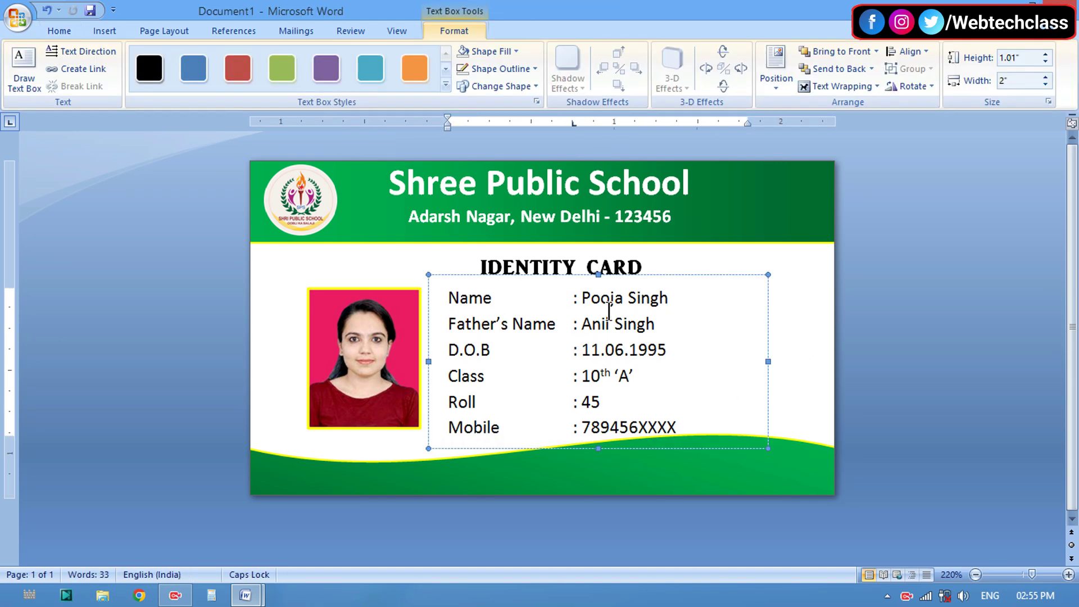
drag(617, 279, 623, 276)
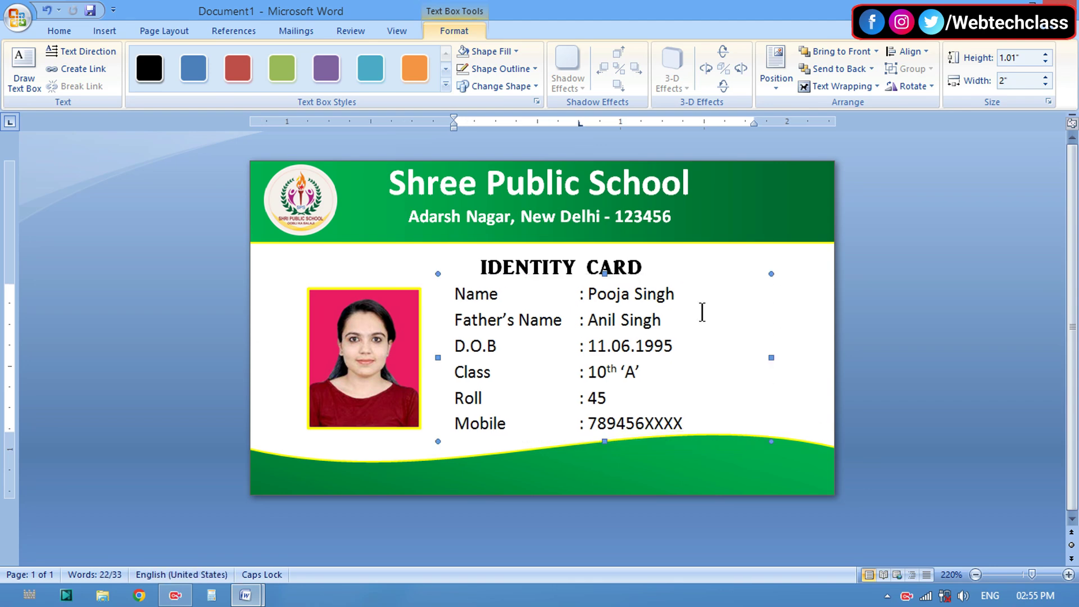
click(409, 457)
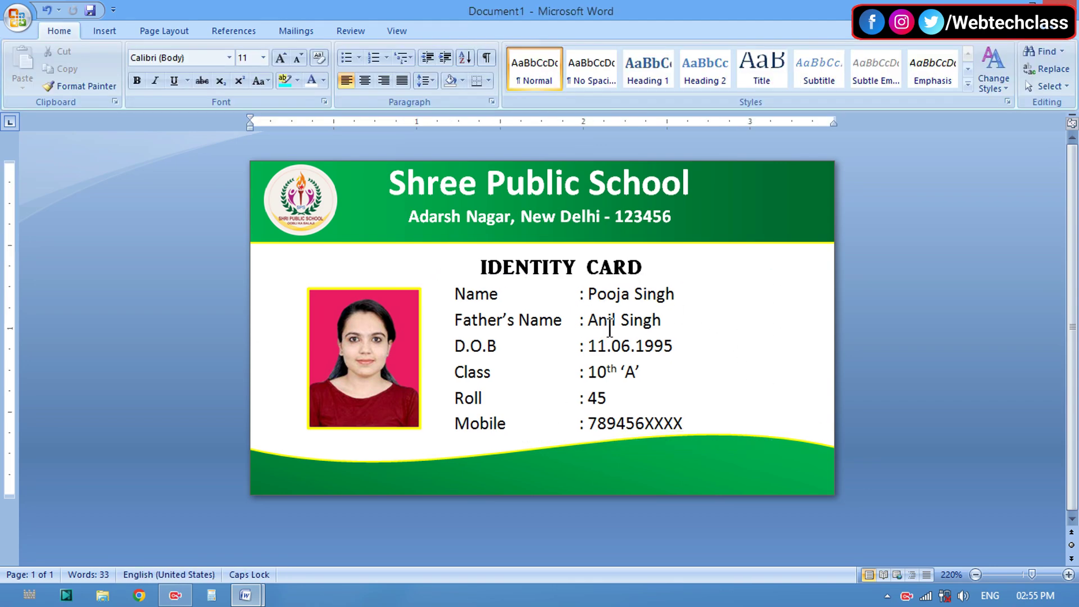
Step: Move the IDENTITY CARD title up toward the header and remove its background fill
click(585, 267)
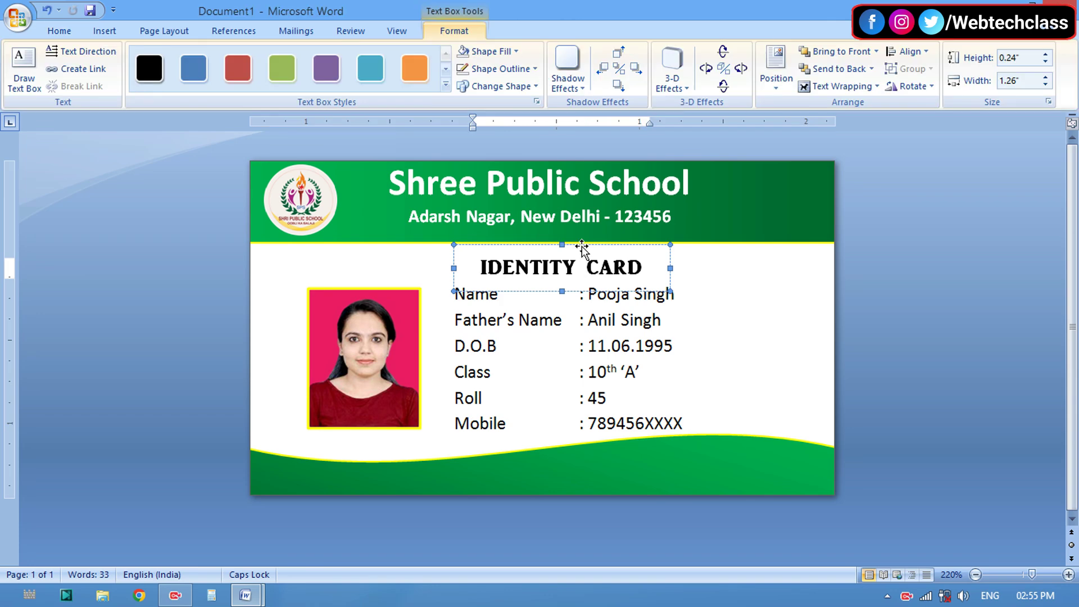
click(581, 243)
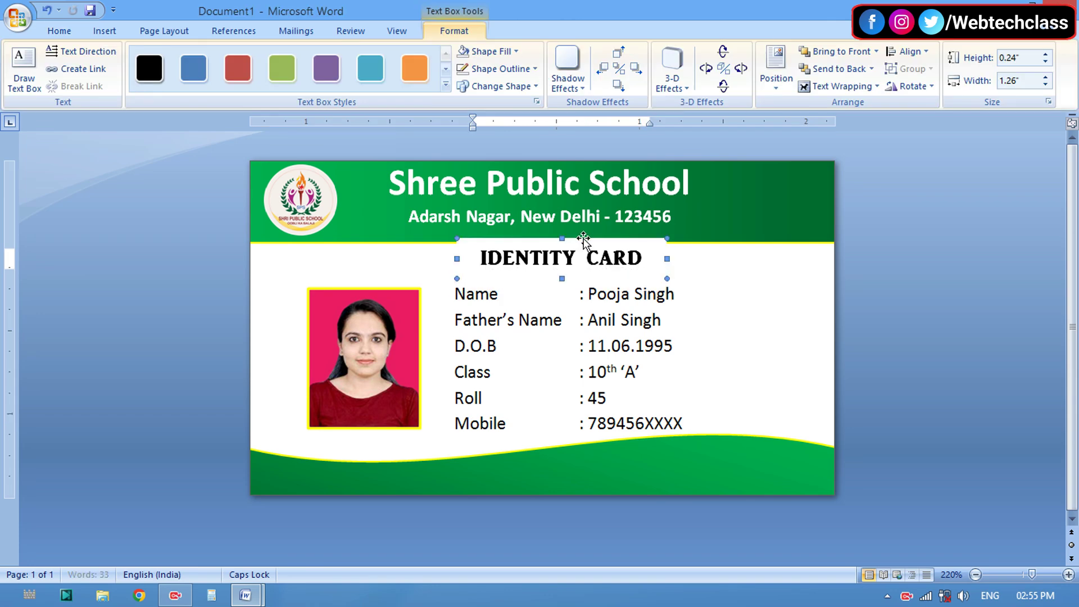
drag(581, 242, 584, 233)
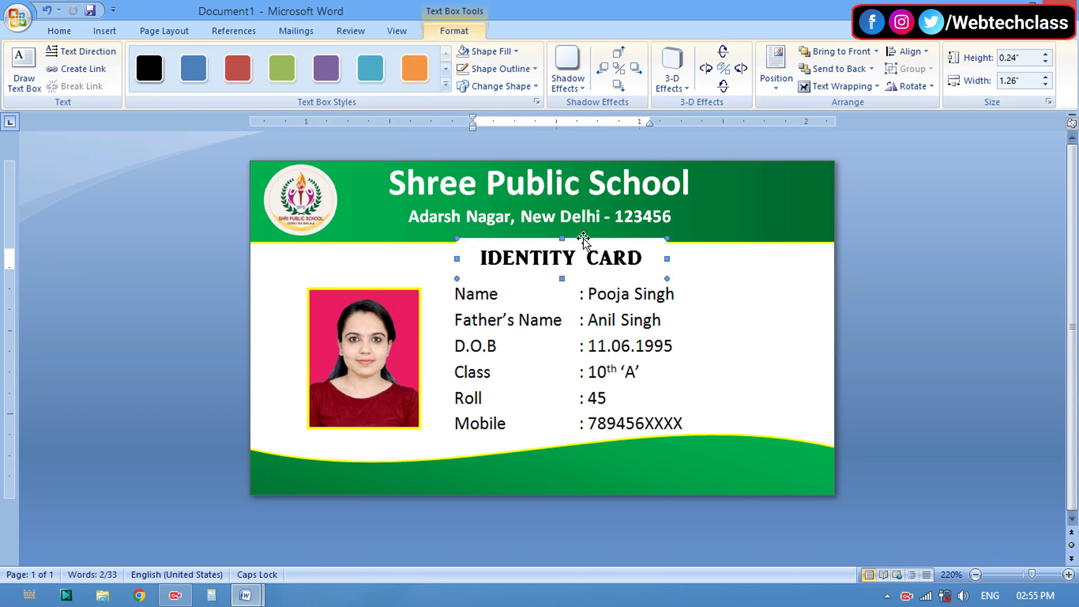
click(518, 54)
click(525, 191)
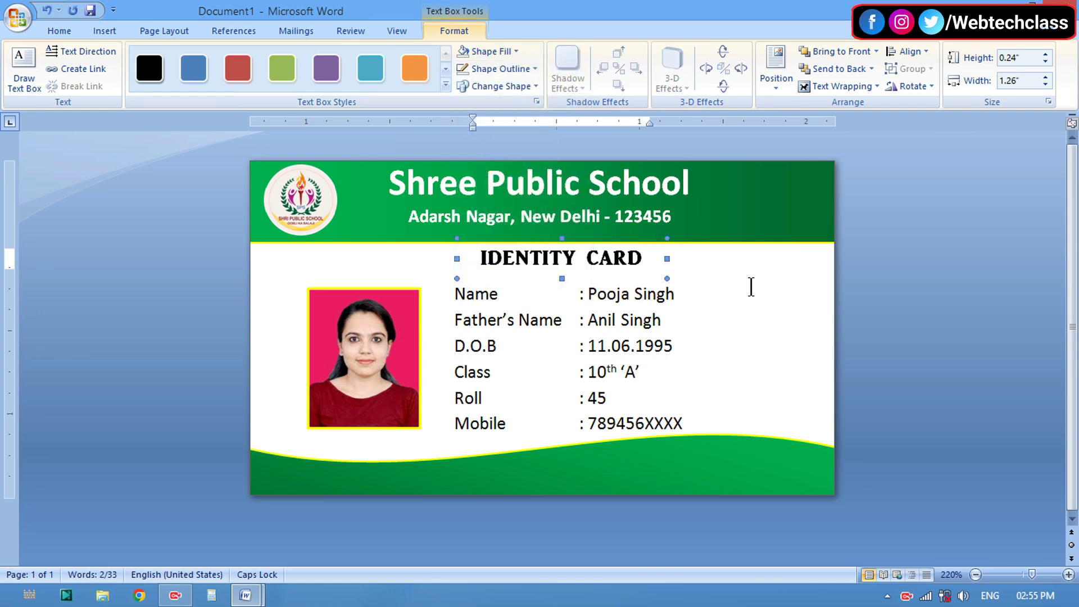
click(790, 279)
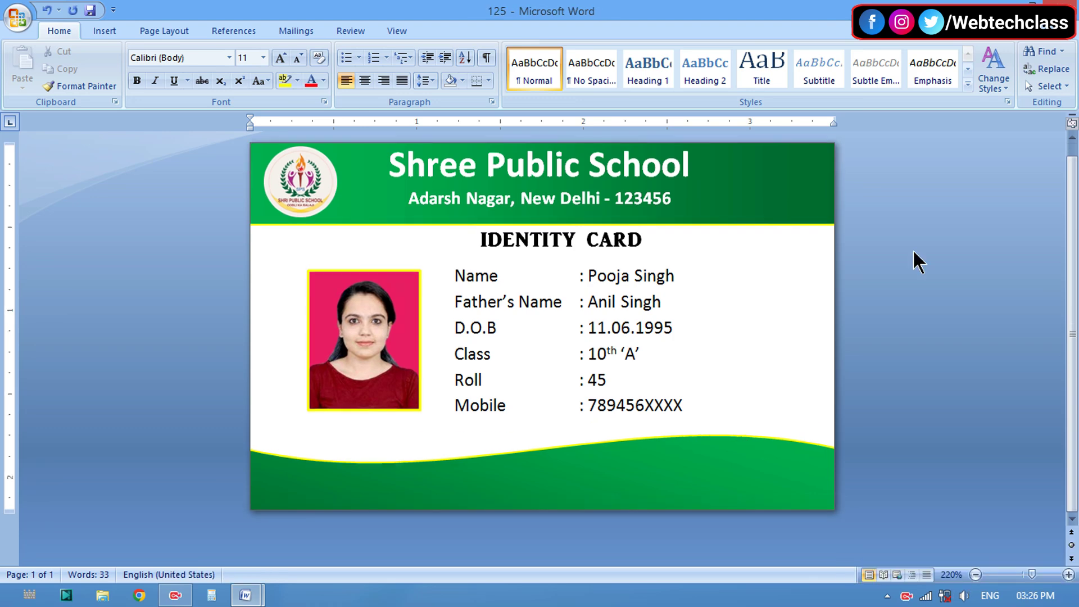
Step: Draw a rounded rectangle about 0.17 × 1.06 inches on the lower-right green band with no outline
click(105, 31)
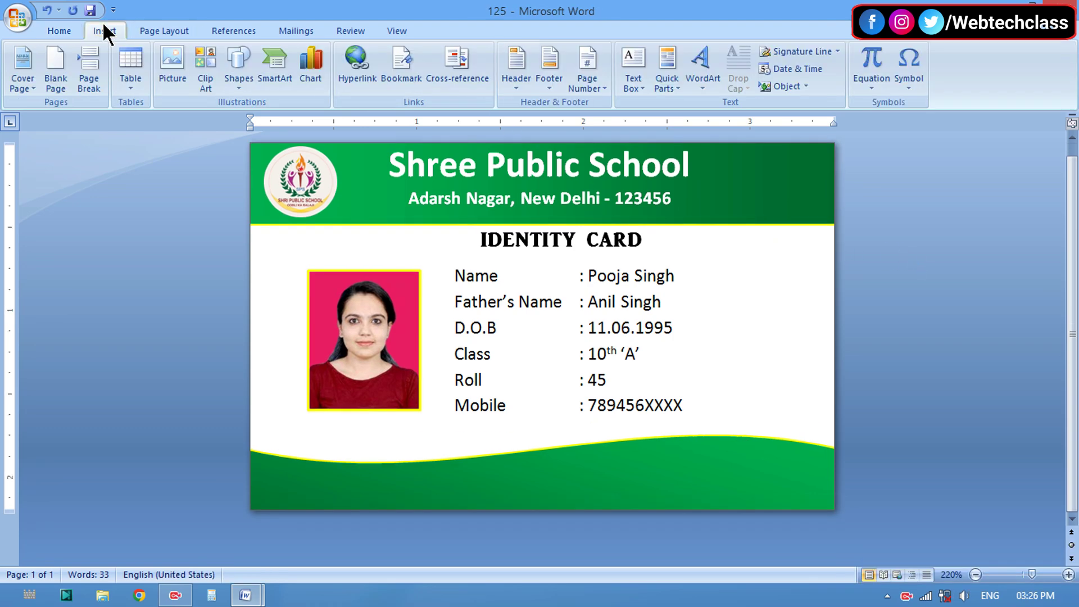
click(237, 84)
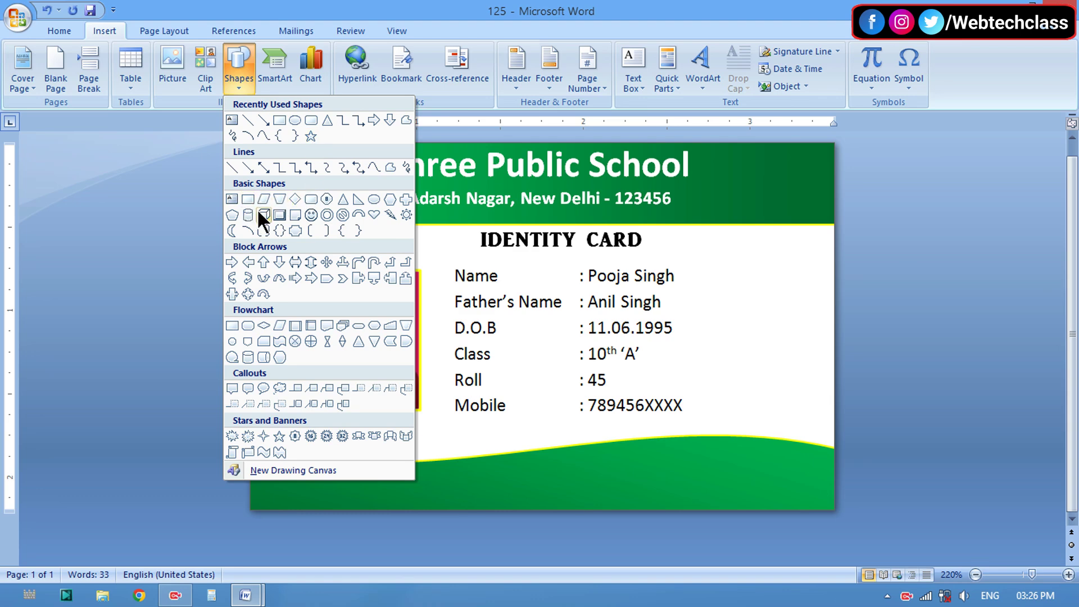
click(310, 200)
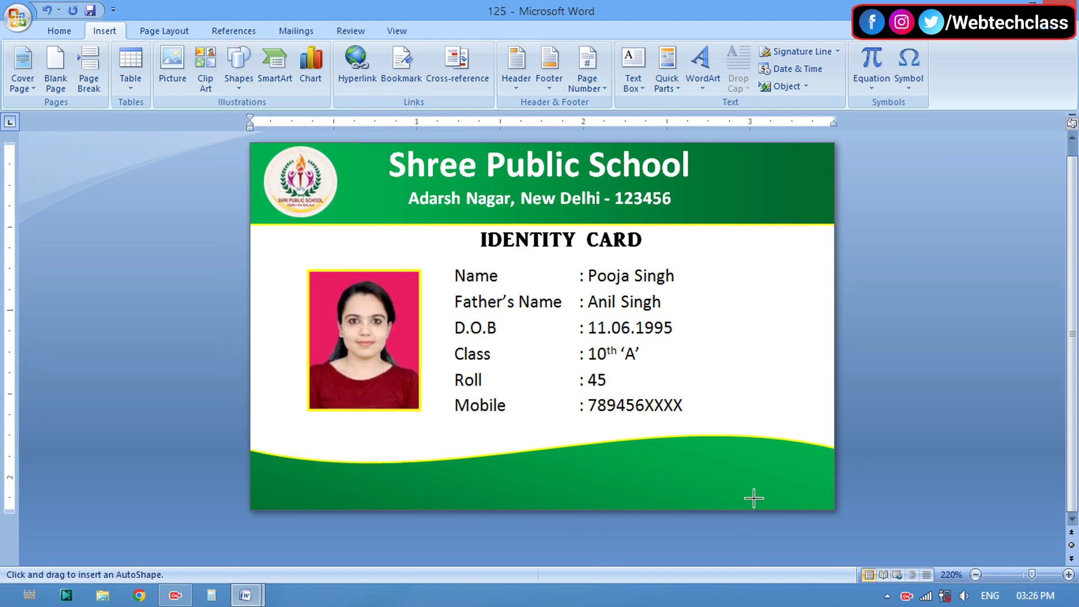
drag(617, 453, 794, 476)
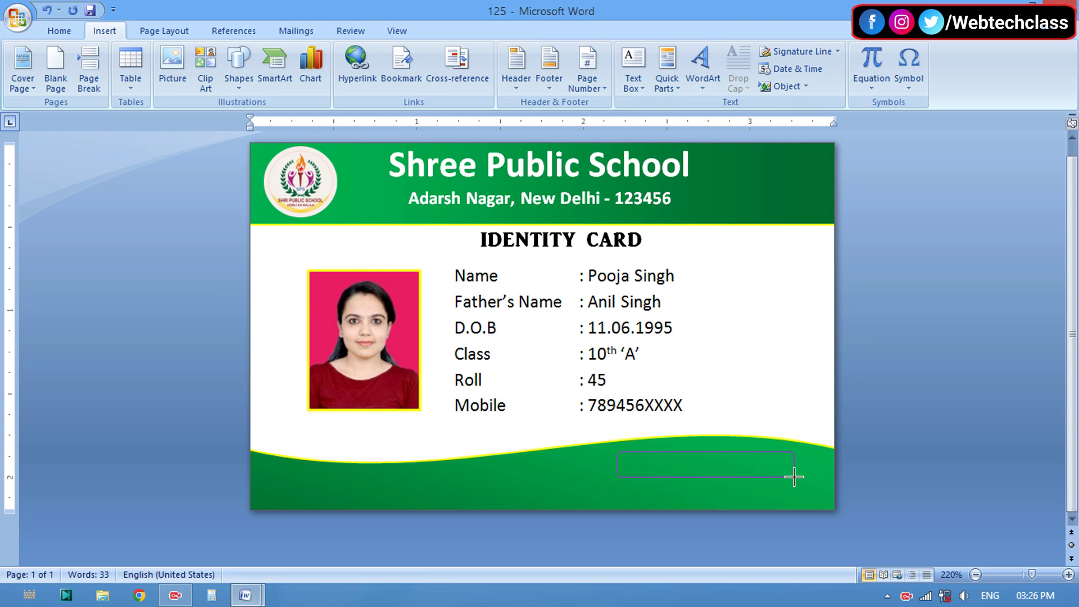
drag(793, 479, 793, 476)
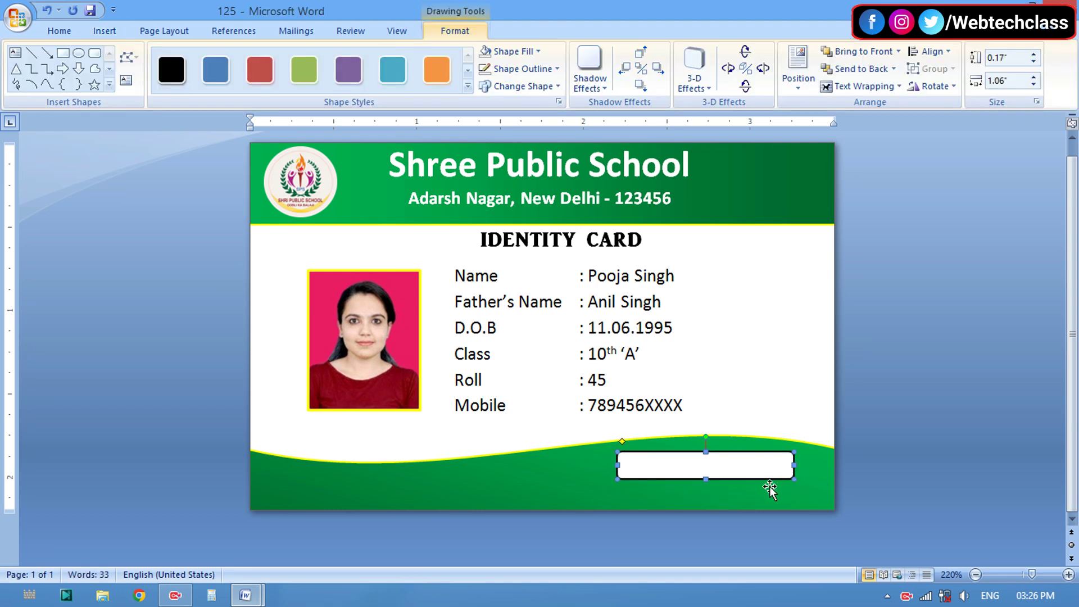
click(541, 67)
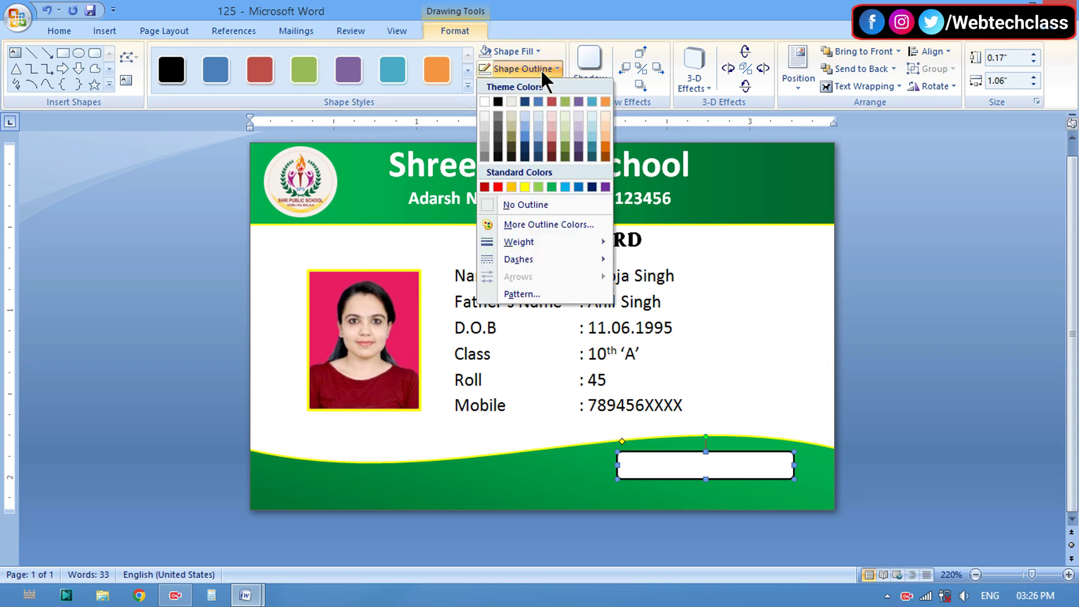
click(541, 205)
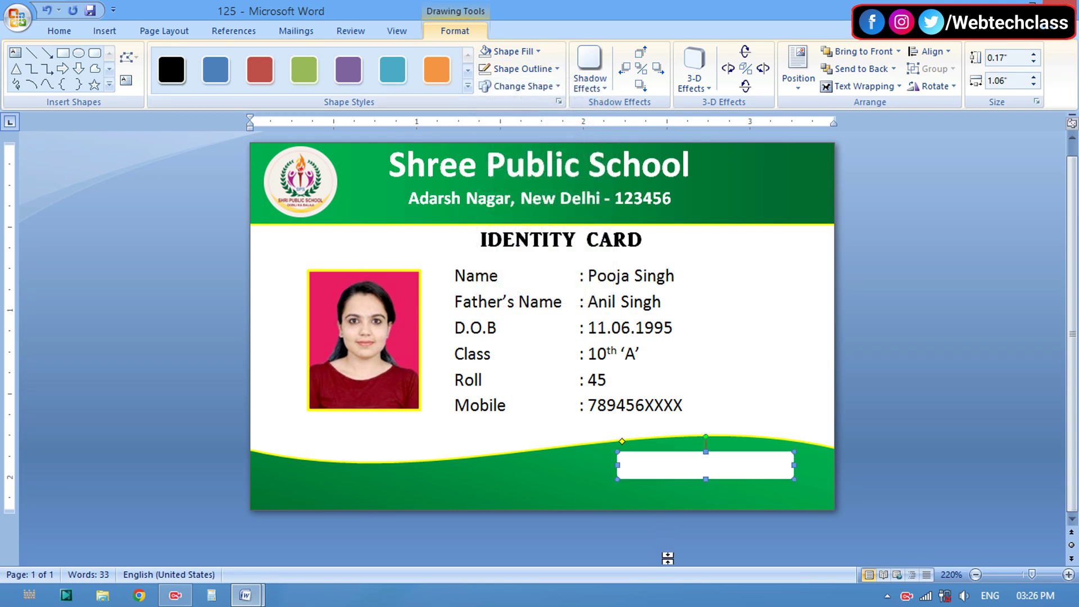
click(680, 505)
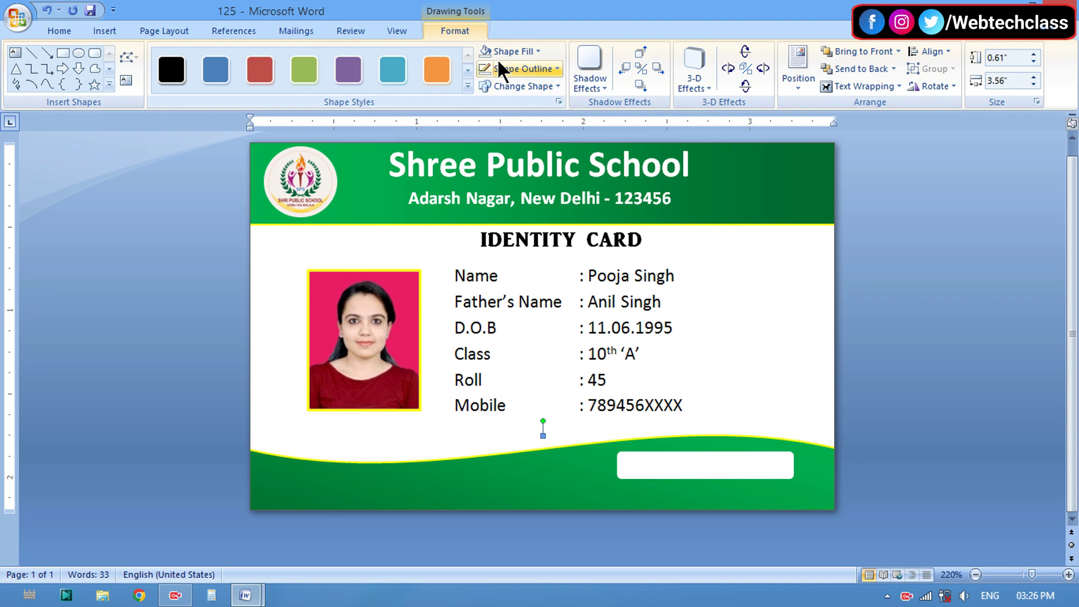
Step: Draw a wide text box across the bottom green band of the card
click(96, 31)
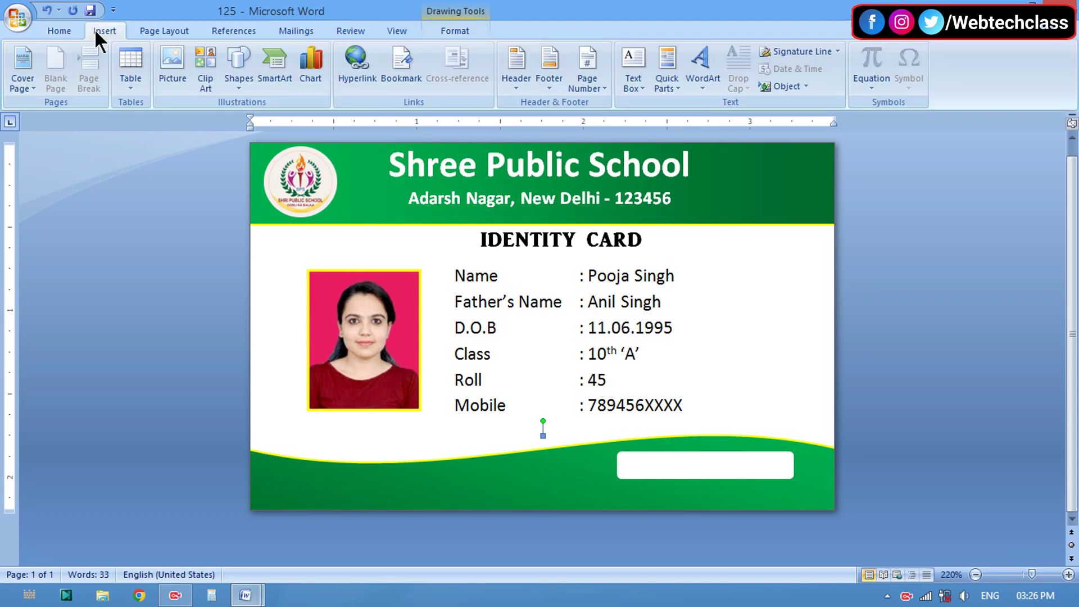
click(247, 83)
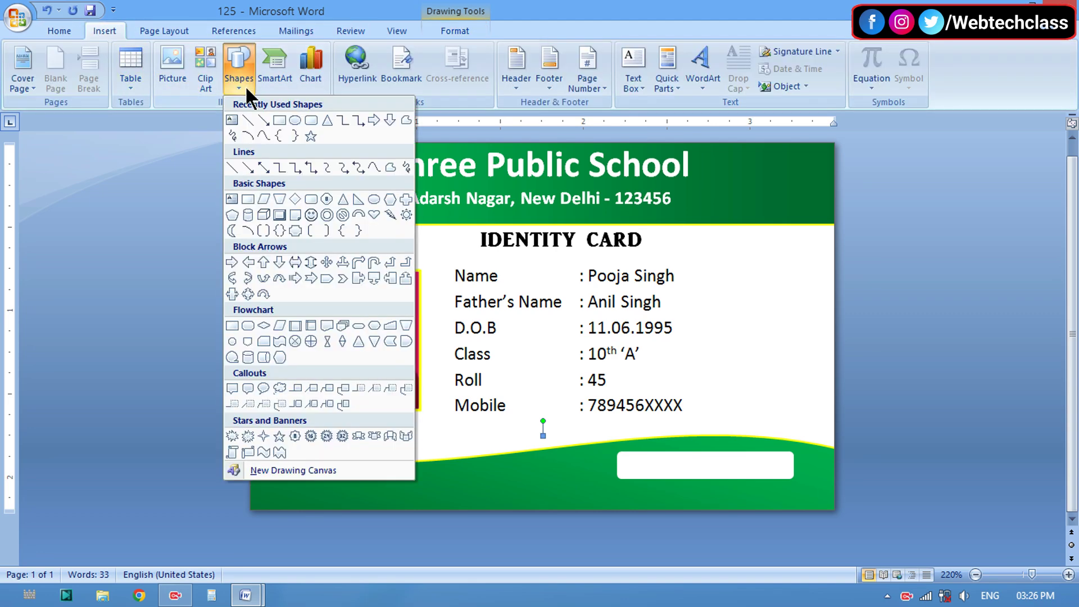
click(230, 199)
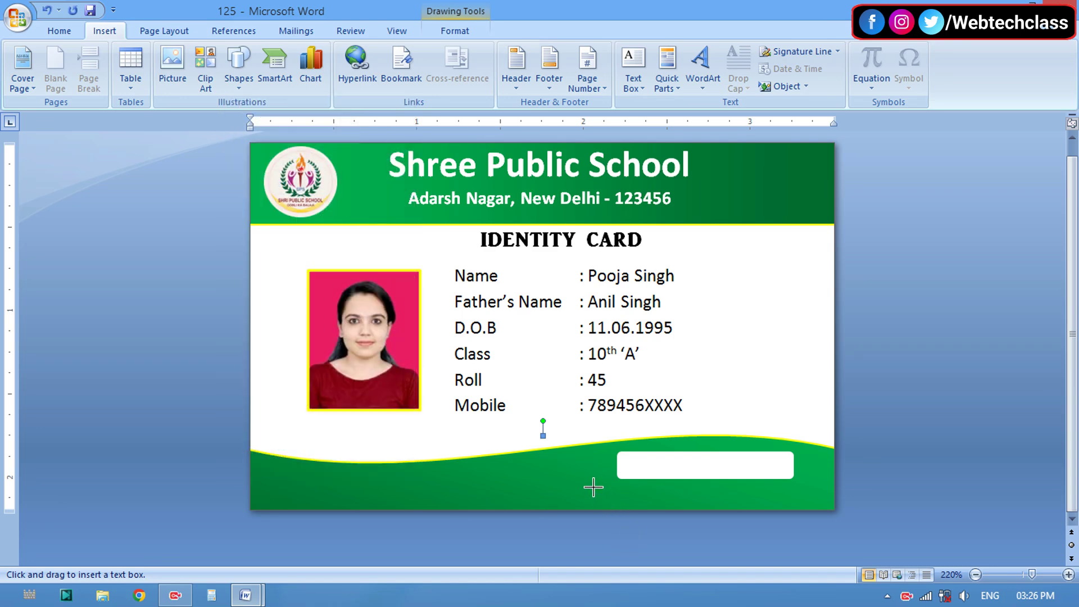
drag(594, 487, 829, 510)
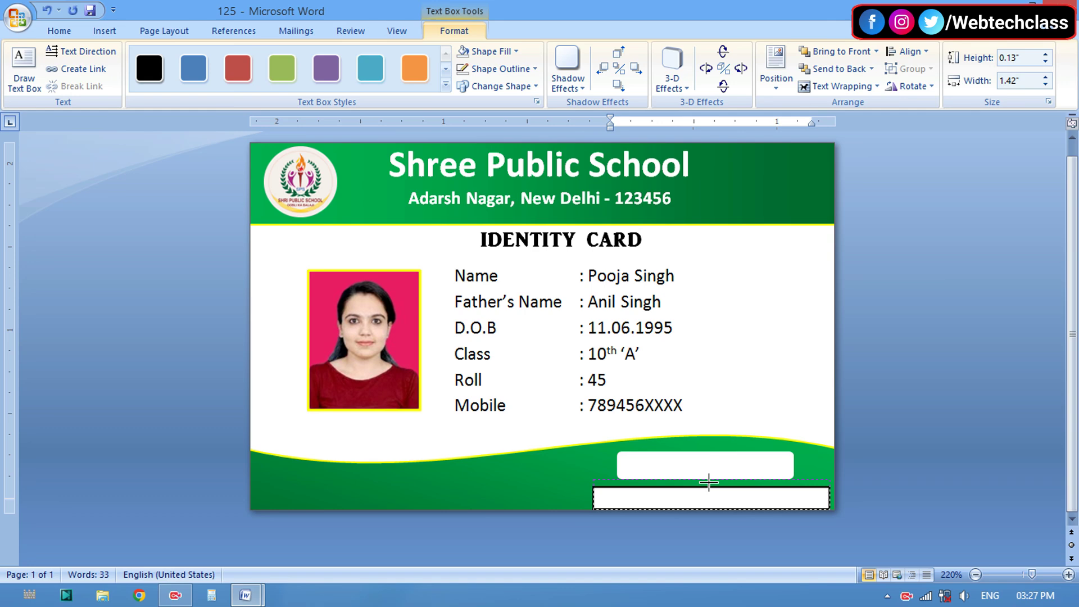
drag(709, 481, 707, 478)
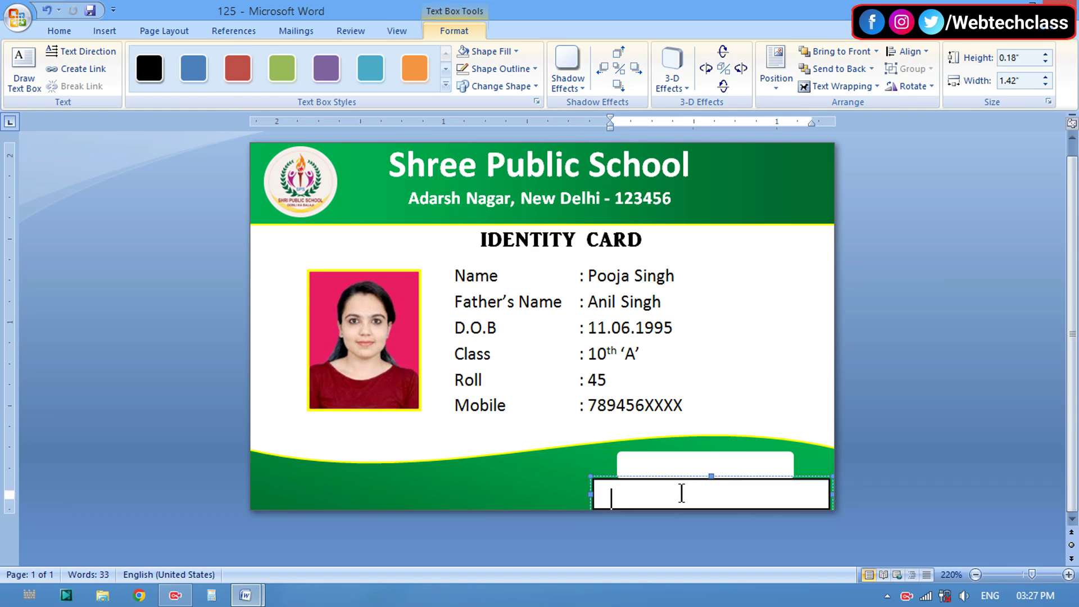
text(S)
key(BackSpace)
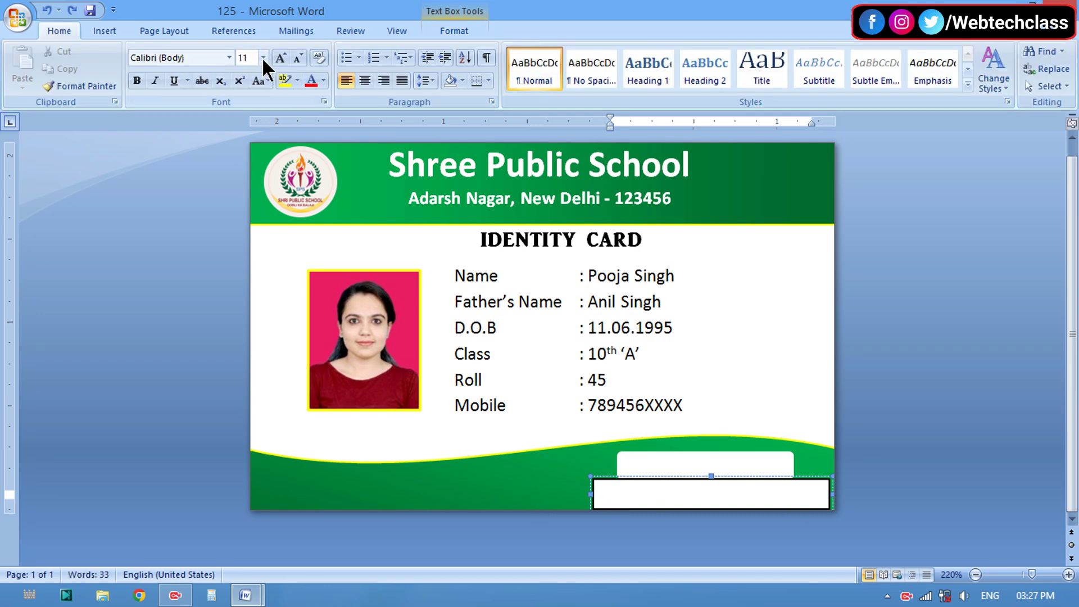
Step: Type 'Signature Of Principal' in the box, shrink it to 4 pt and centre it
click(264, 55)
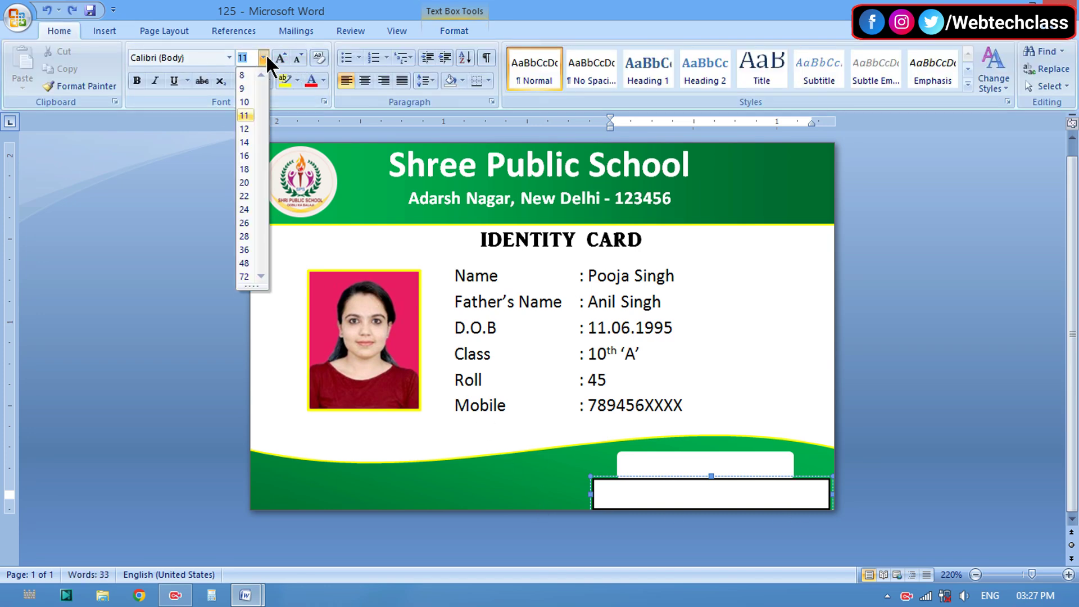
click(244, 75)
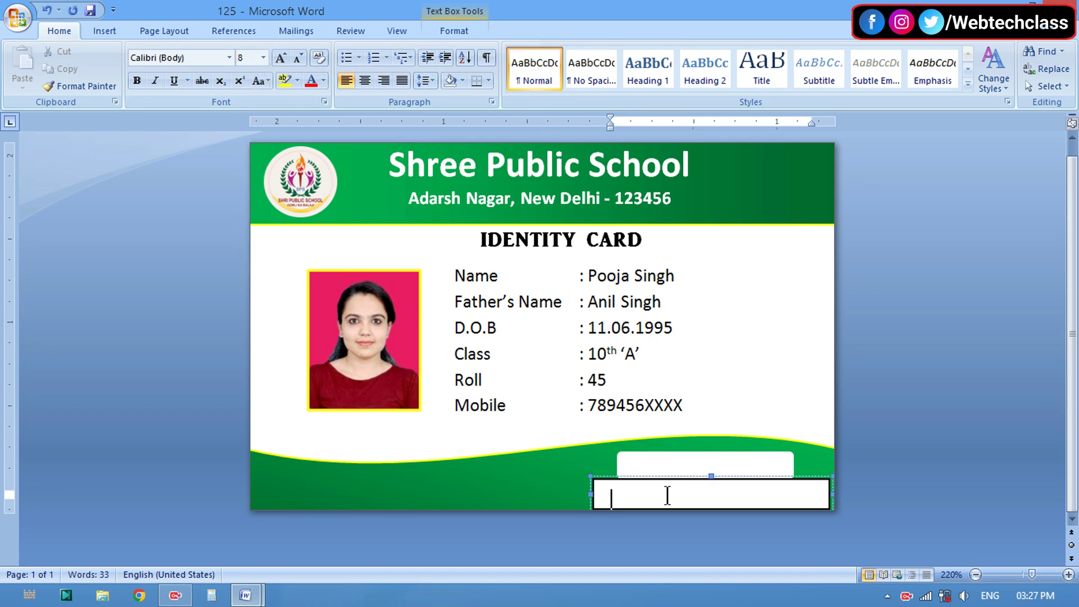
text(Si)
text(gnat)
text(ure)
text( Of )
text(P)
key(Caps_Lock)
text(rin)
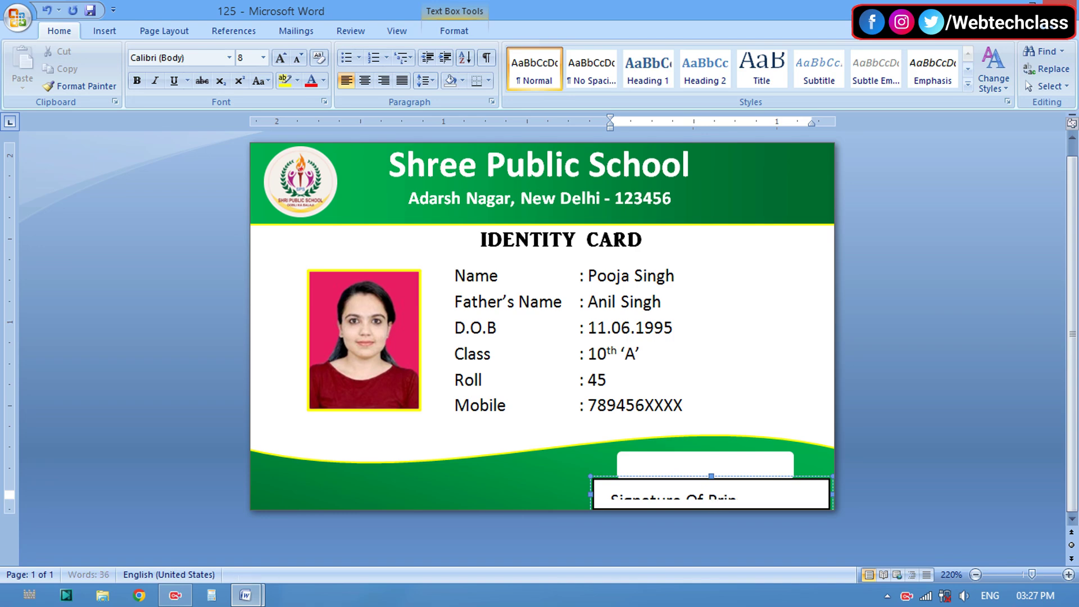
text(cipal)
drag(612, 499, 781, 499)
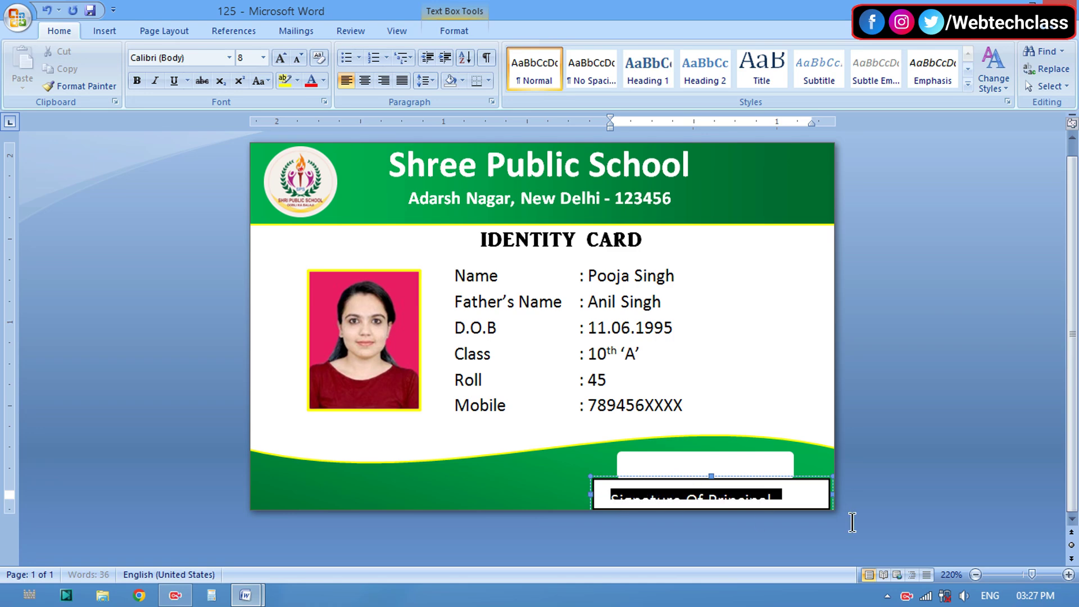
click(302, 58)
click(302, 59)
click(302, 58)
click(302, 59)
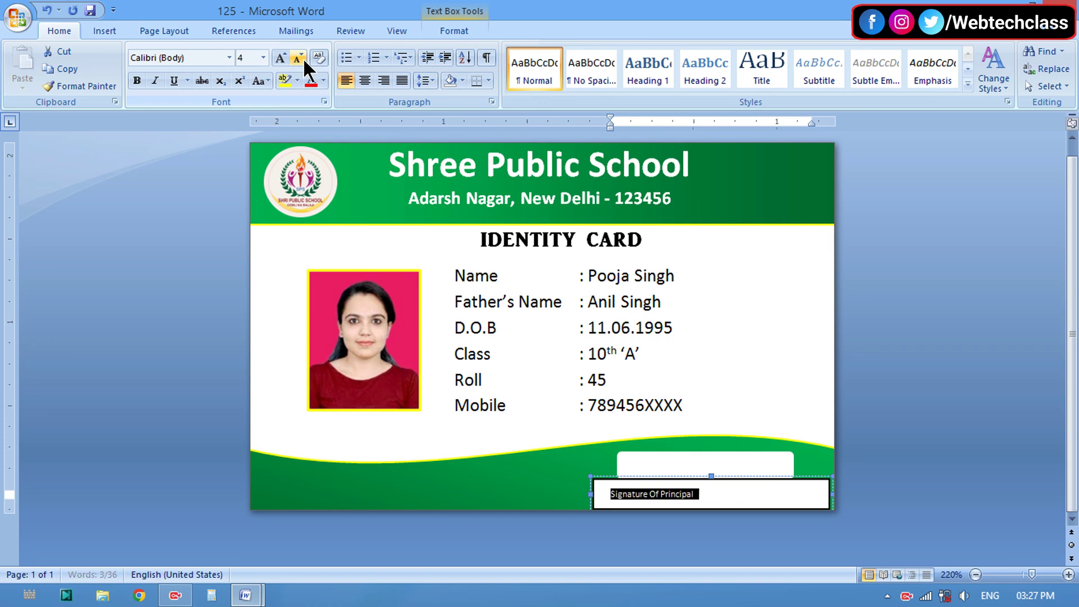
click(364, 81)
click(554, 499)
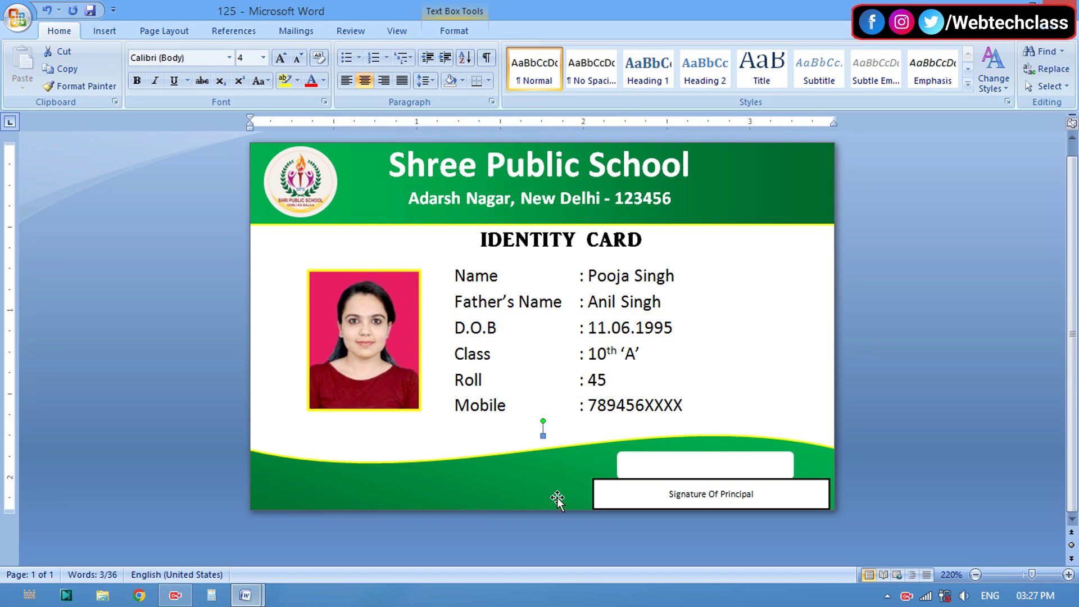
Step: Move the signature text box to the card's lower left
click(694, 495)
click(700, 494)
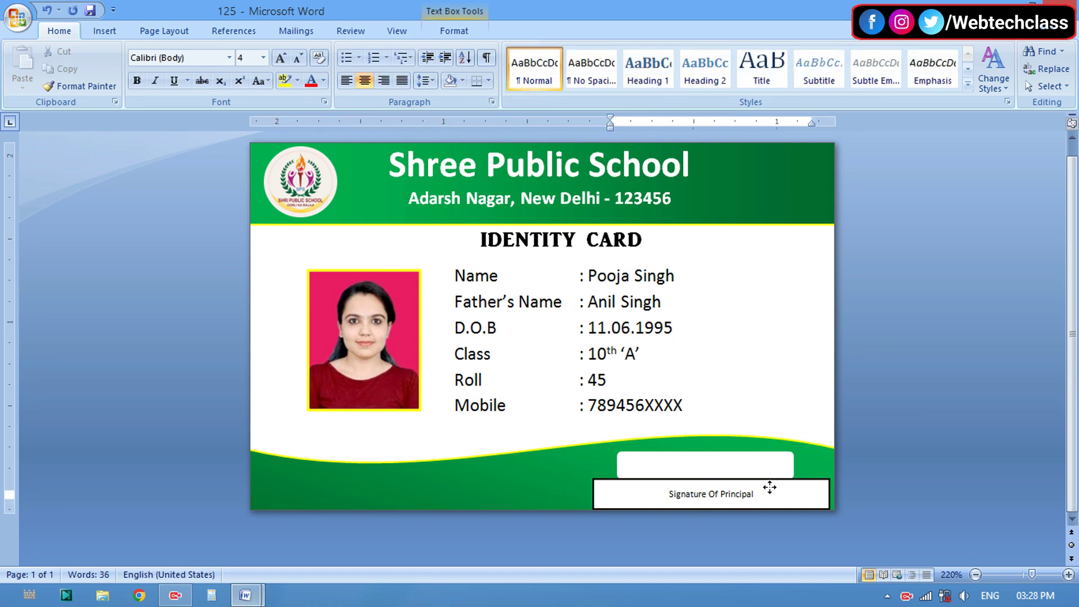
drag(500, 466, 500, 468)
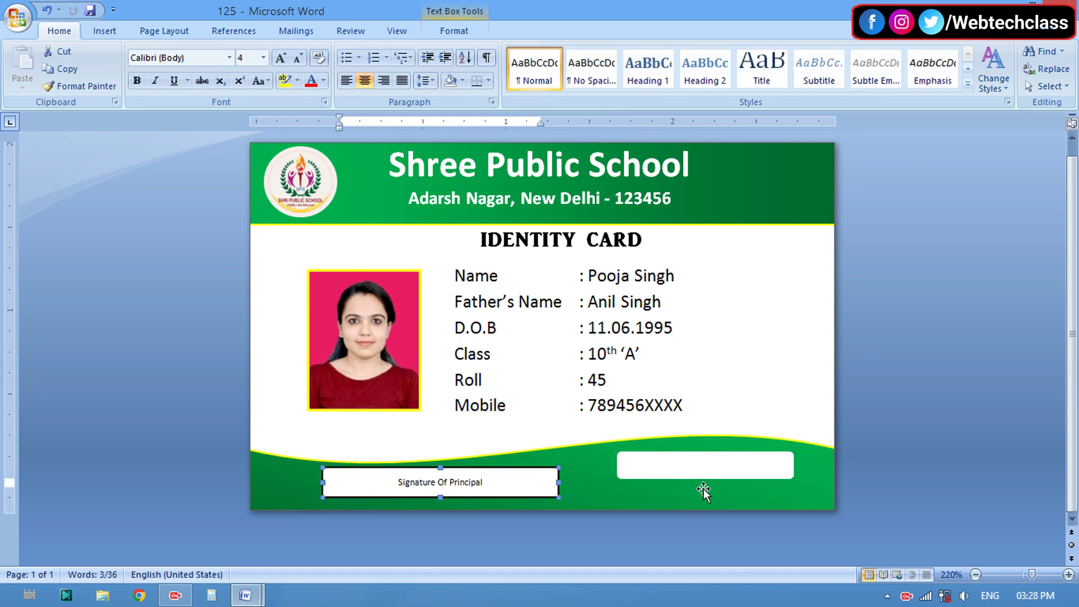
click(714, 465)
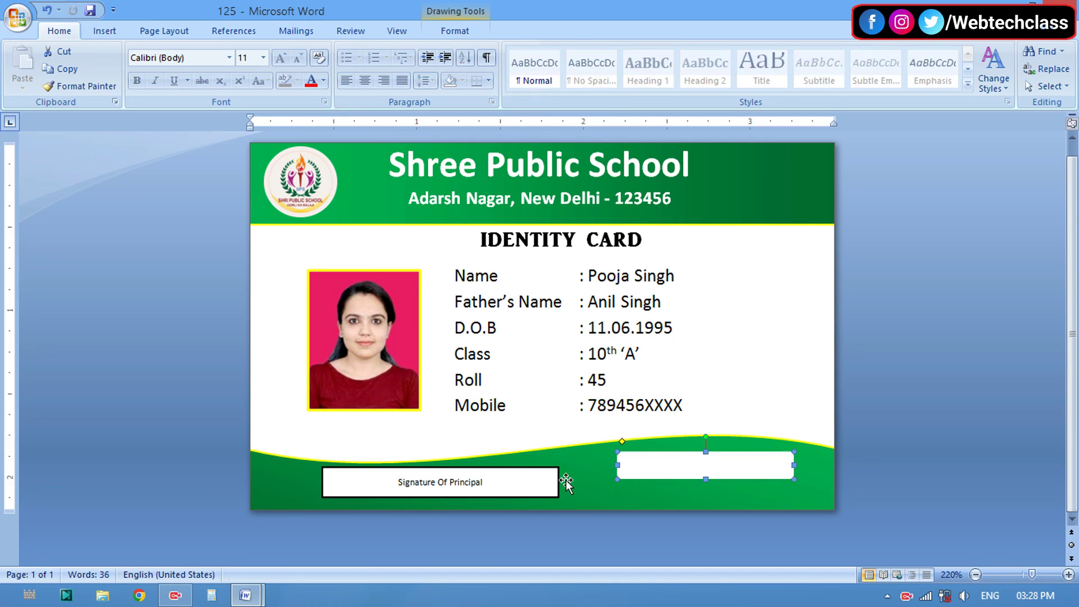
click(496, 487)
Step: Remove the signature text box's fill and outline
click(454, 31)
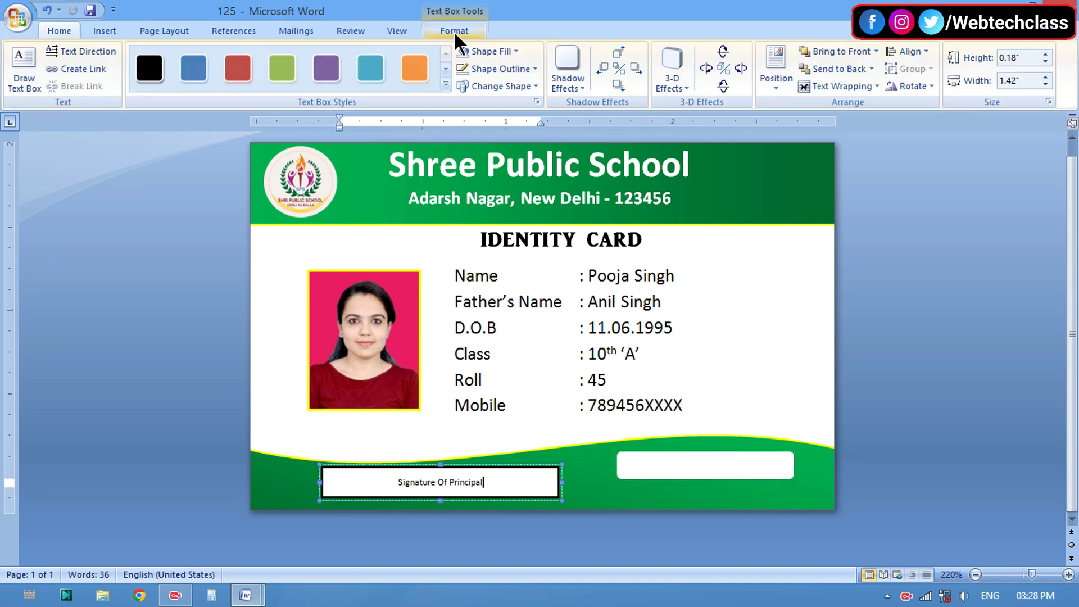
click(494, 51)
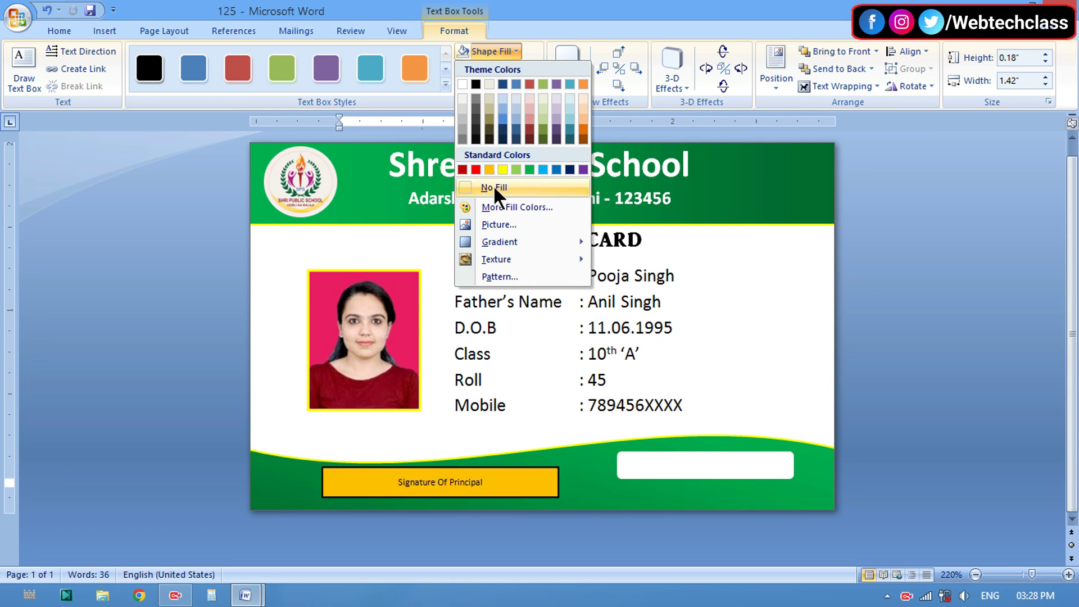
click(493, 186)
click(514, 52)
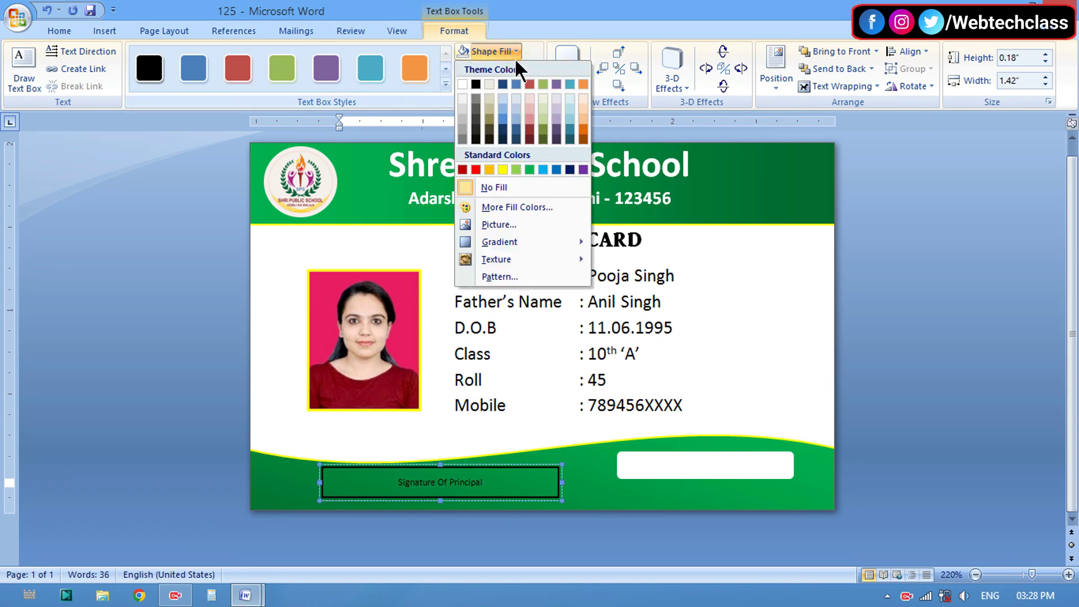
click(538, 54)
click(526, 69)
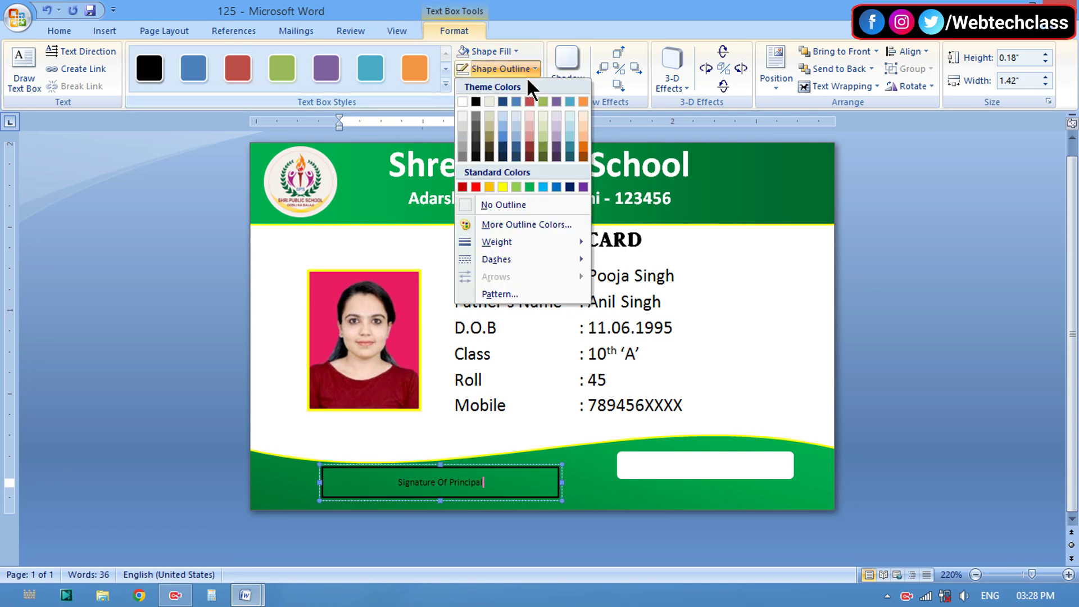
click(511, 206)
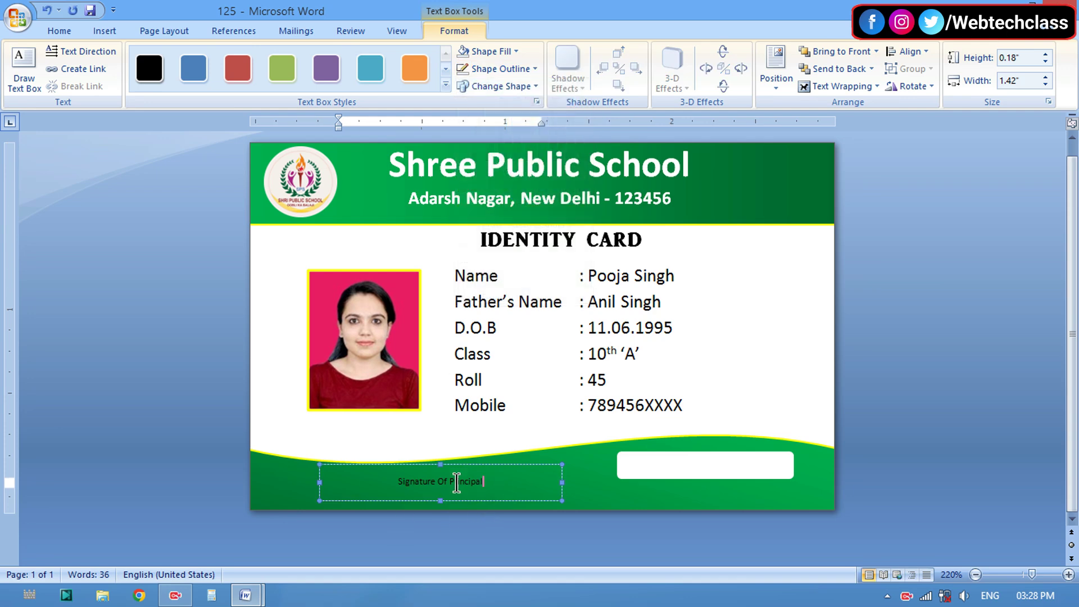
Step: Make the 'Signature Of Principal' text white, bold and 7 pt
click(70, 32)
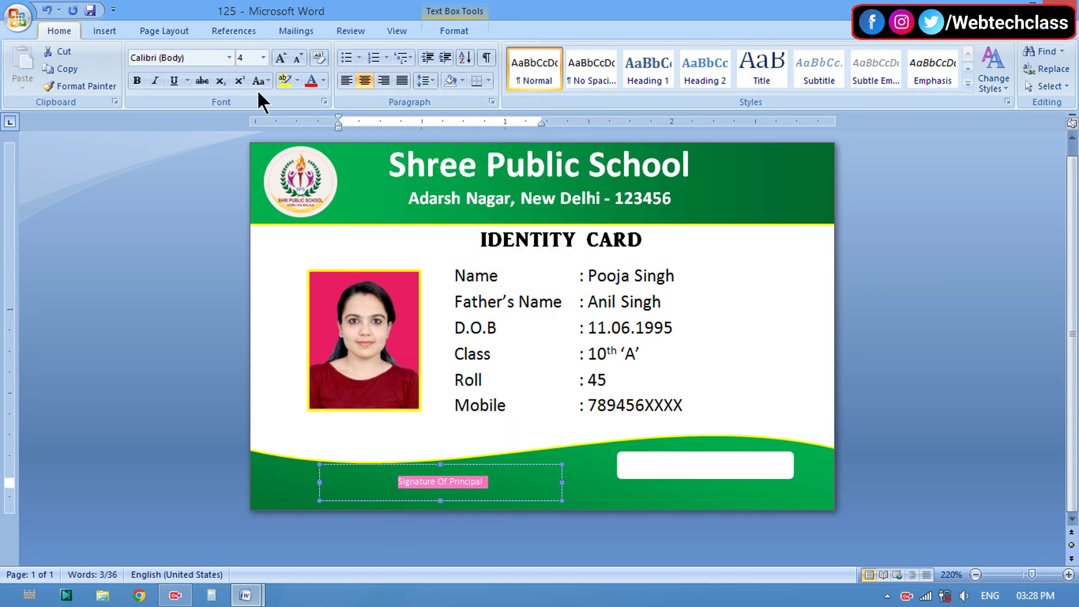
click(323, 81)
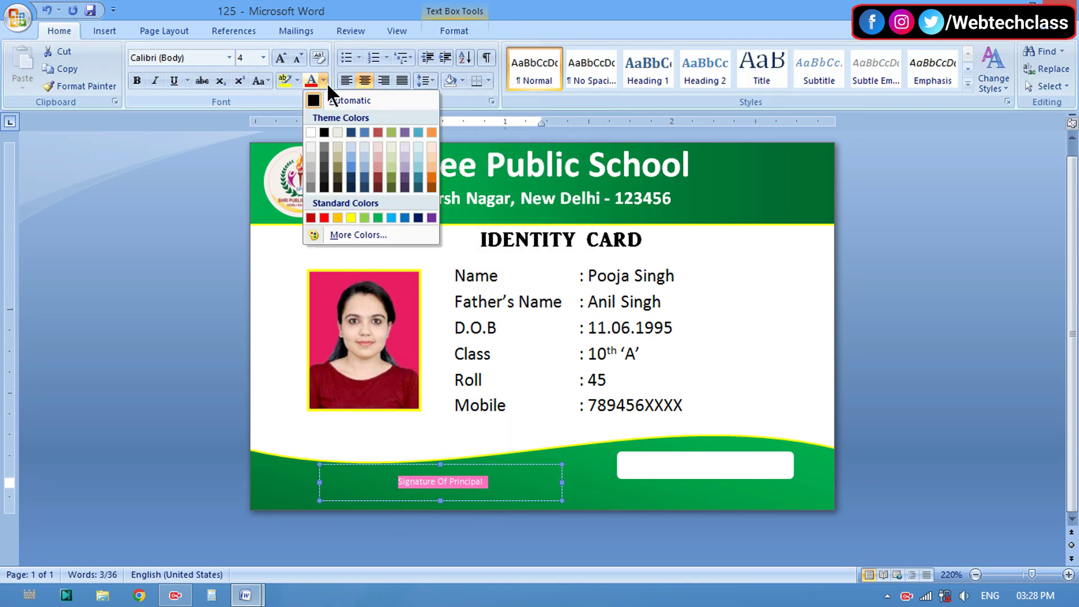
click(310, 131)
click(140, 78)
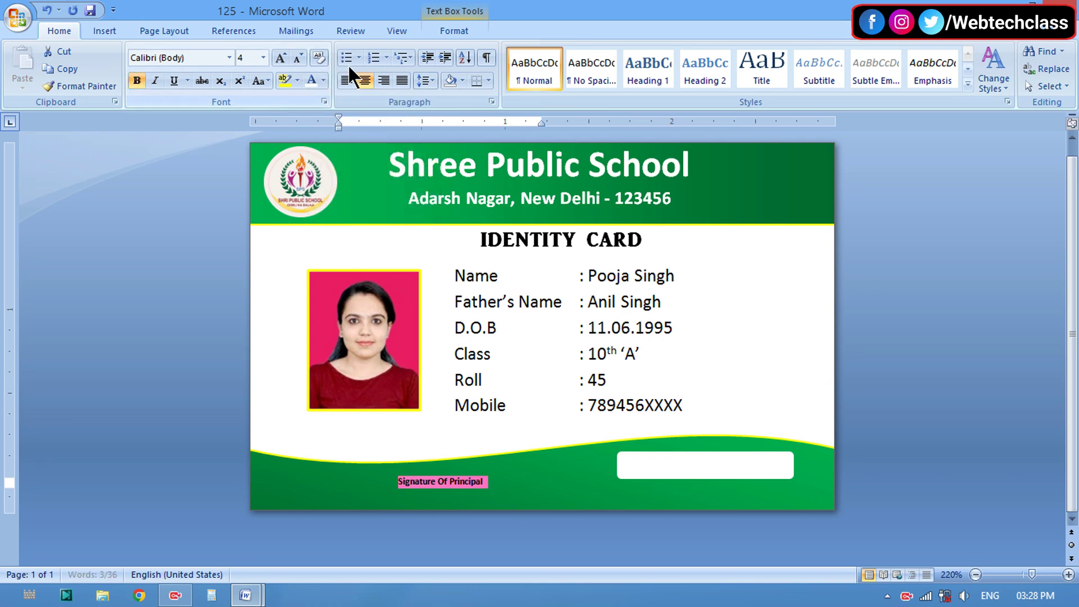
click(281, 59)
click(281, 59)
click(280, 58)
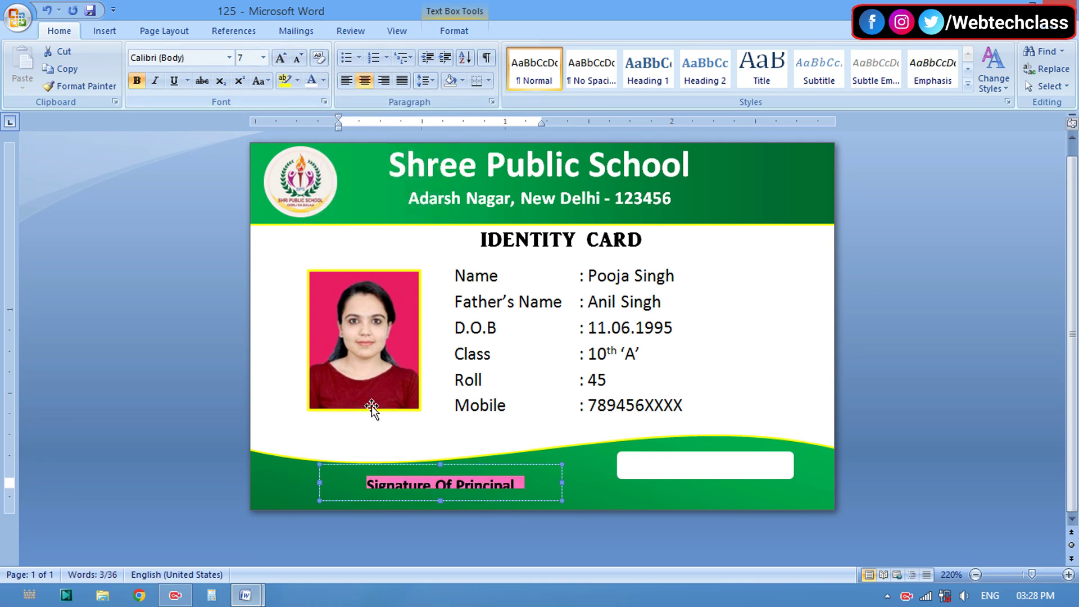
Step: Narrow the signature box and place it just below the white rounded rectangle
click(439, 499)
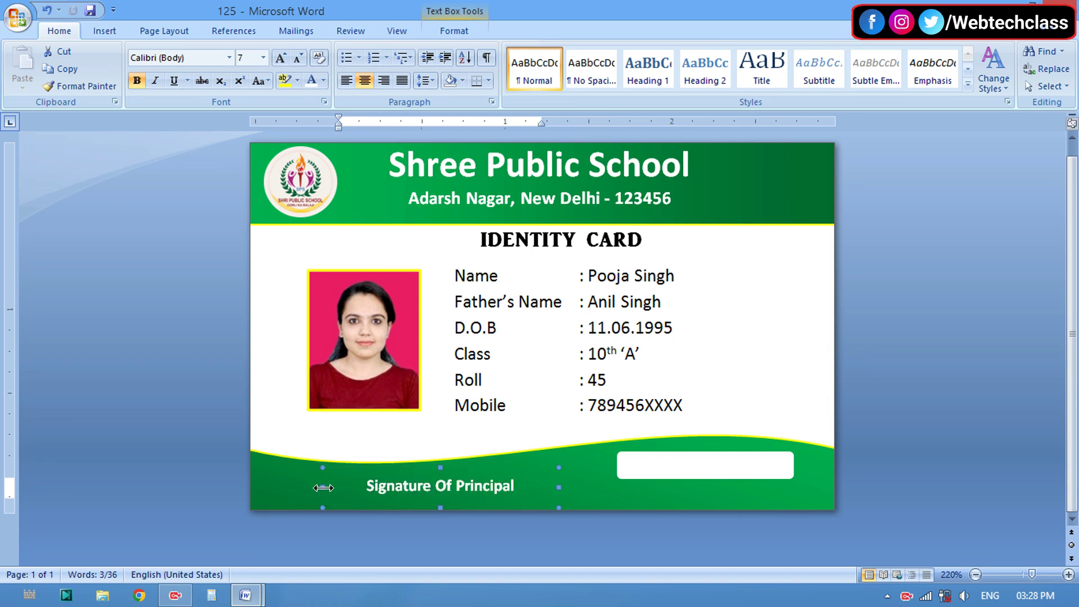
drag(323, 488, 351, 487)
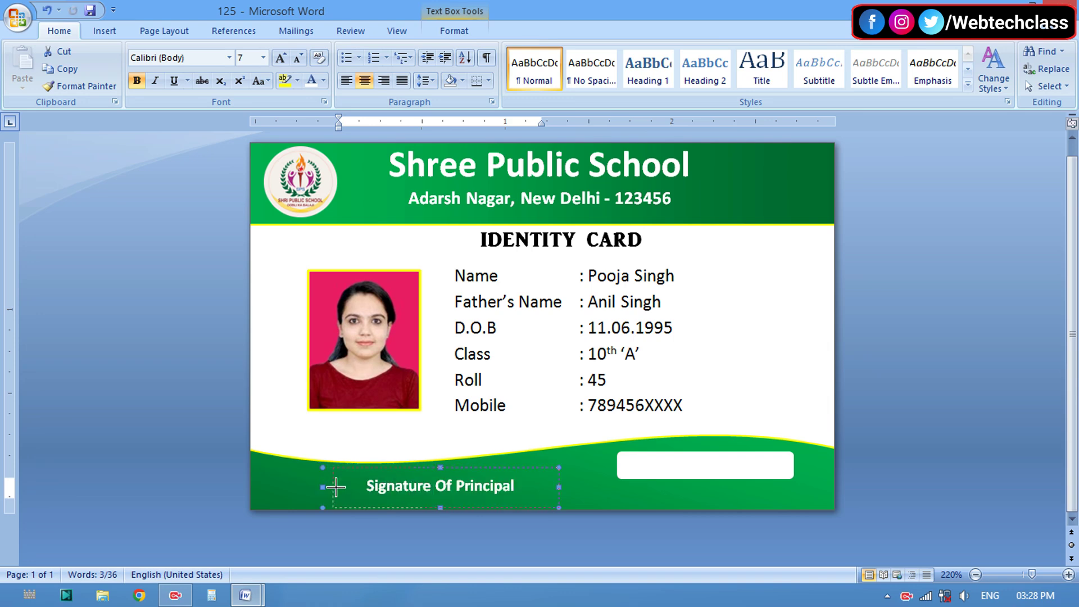
click(461, 483)
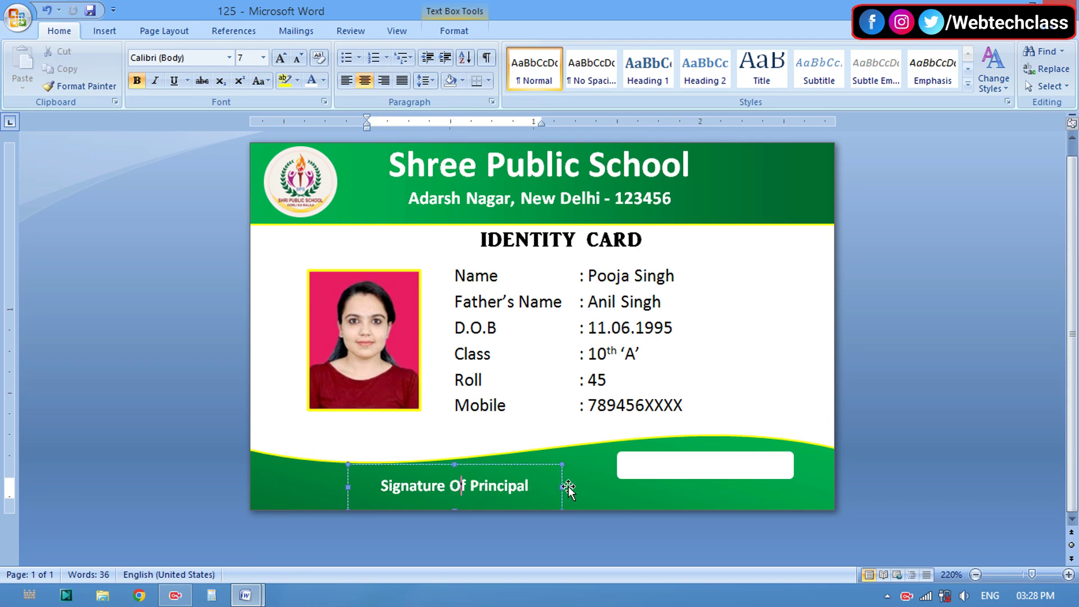
drag(568, 489, 807, 499)
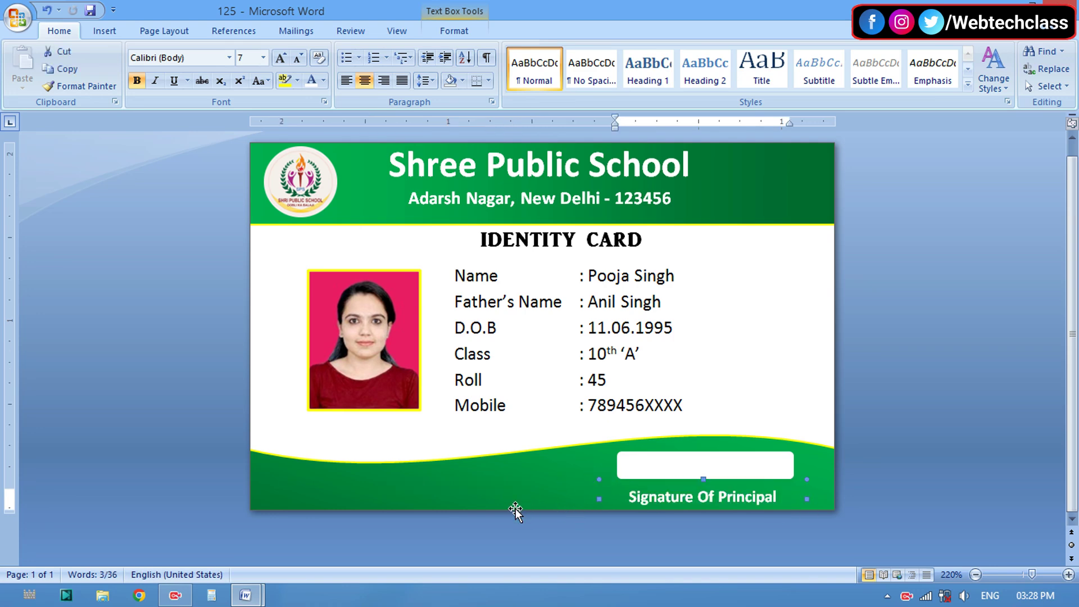
click(485, 493)
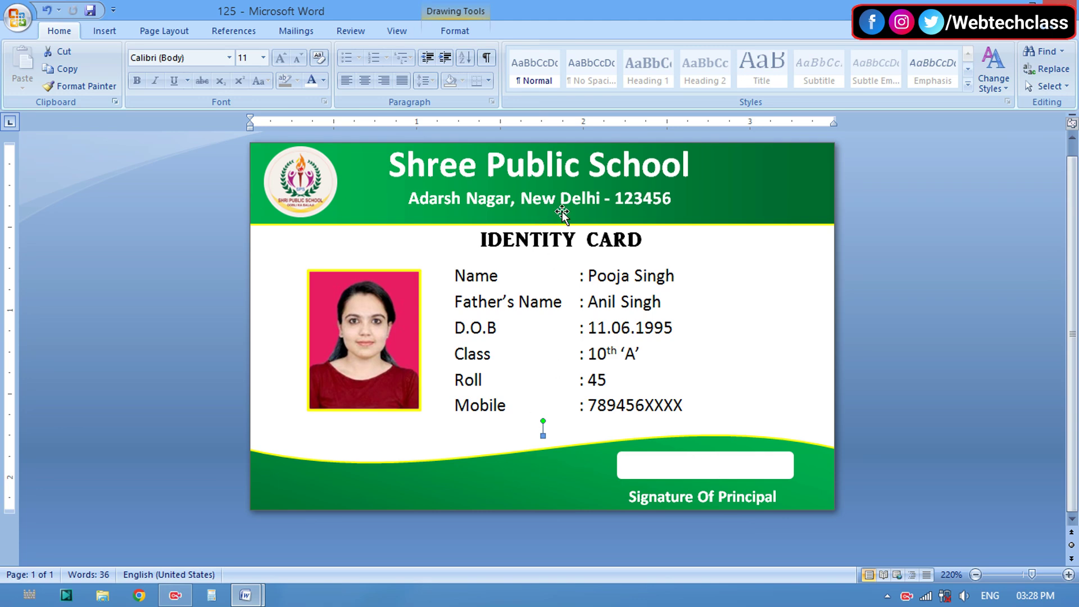
click(263, 340)
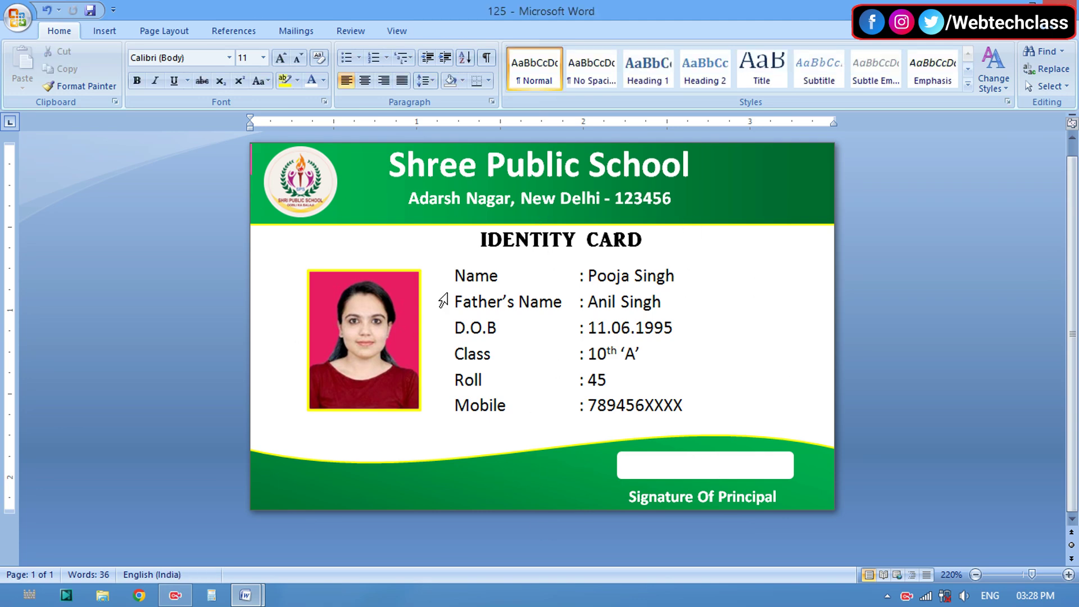